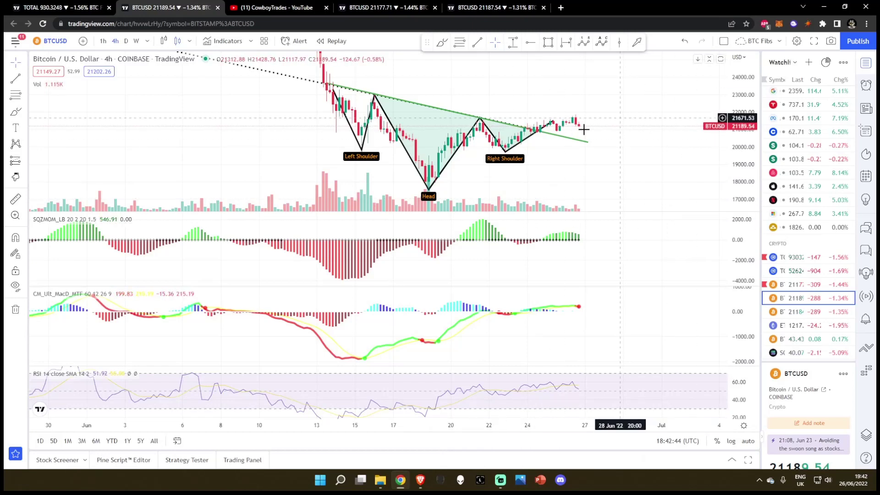
- Nudge the chart view, then flip between the boxed BTCUSD, triangle, head-and-shoulders and market-cap chart tabs
drag(743, 178, 744, 180)
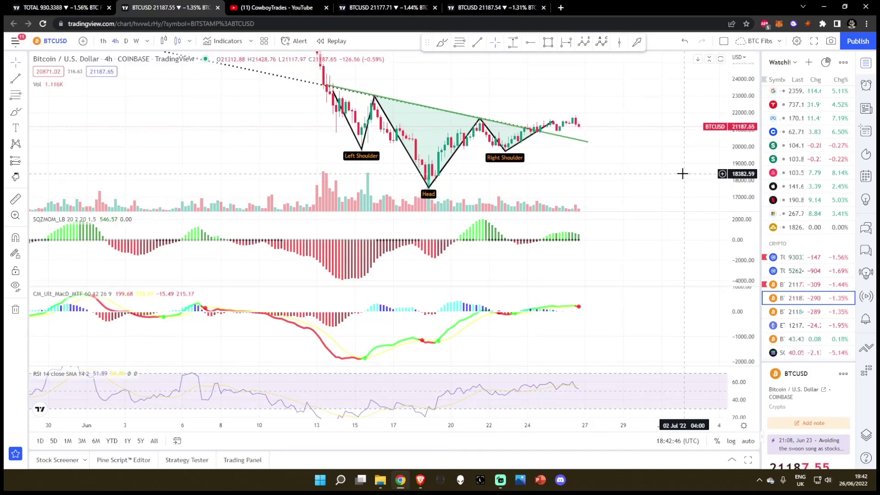
drag(680, 173, 674, 170)
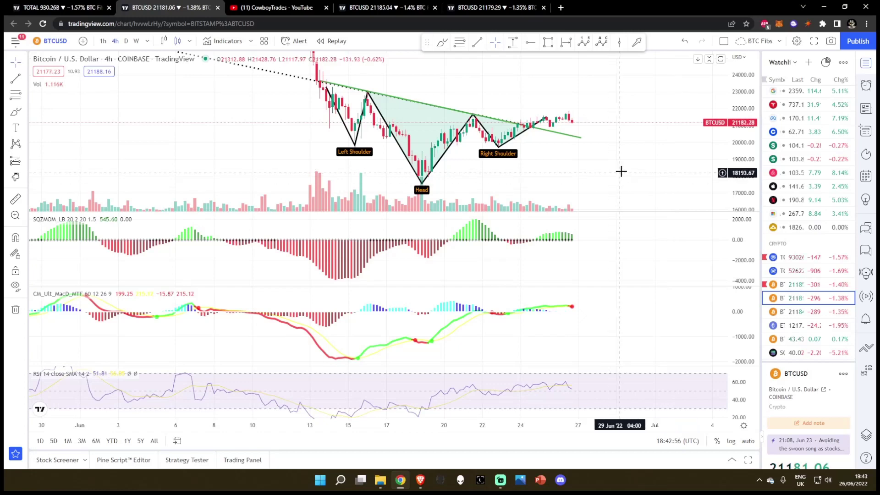
click(412, 7)
click(504, 7)
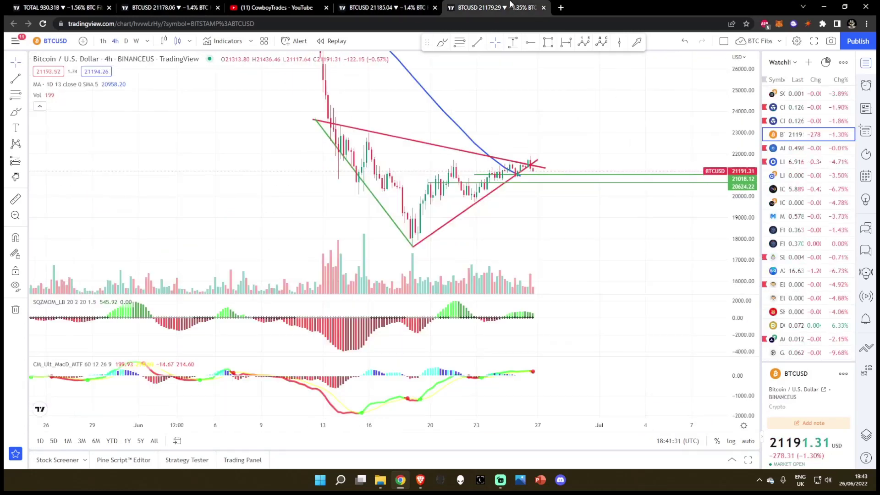
click(394, 6)
click(185, 6)
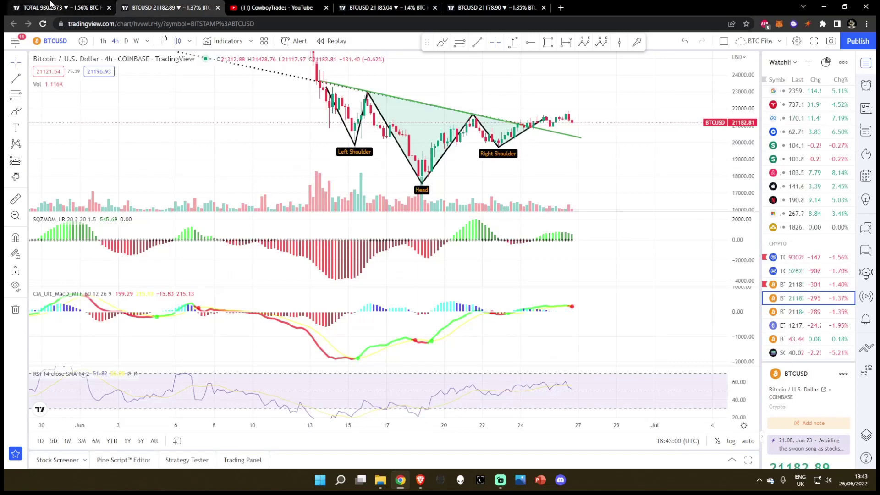
click(51, 5)
click(179, 5)
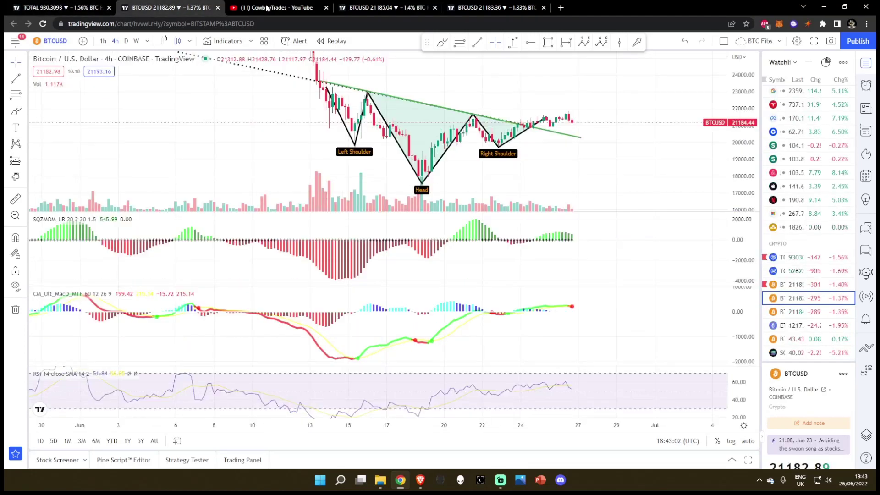
click(389, 6)
click(503, 4)
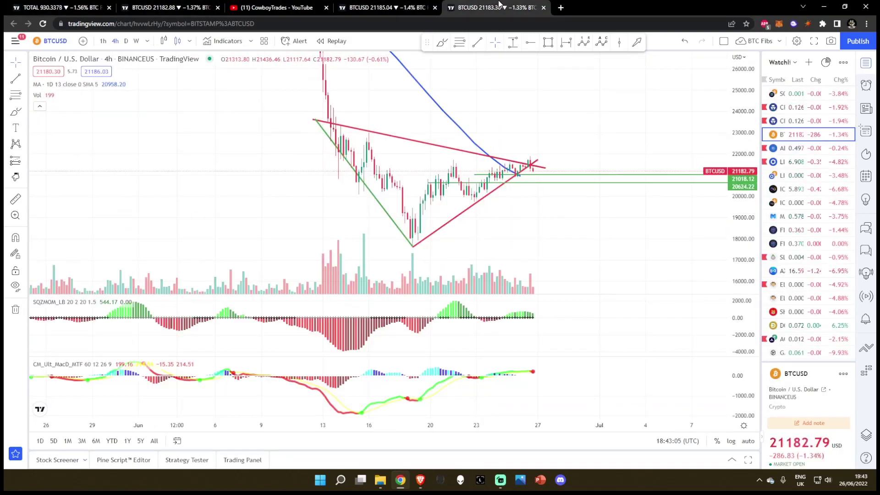
- Check the weekly BTCUSDT chart in Brave, then return to the BITSTAMP range-box chart
click(422, 484)
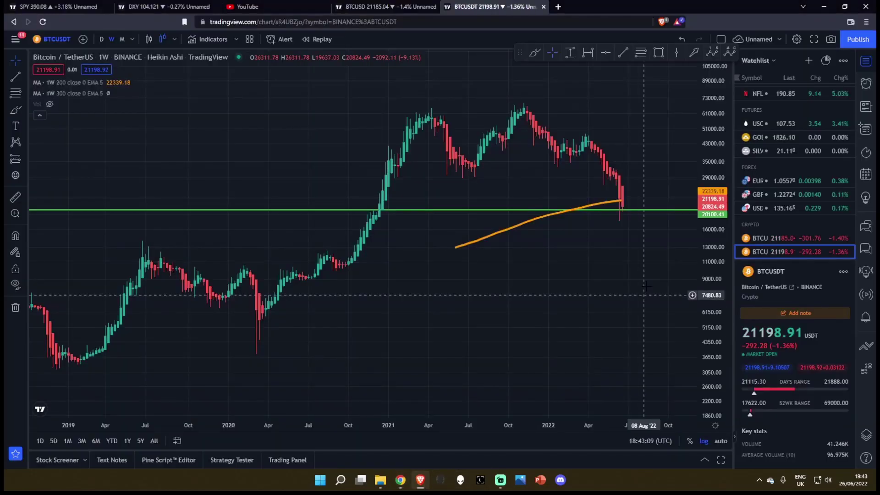
drag(723, 210, 723, 234)
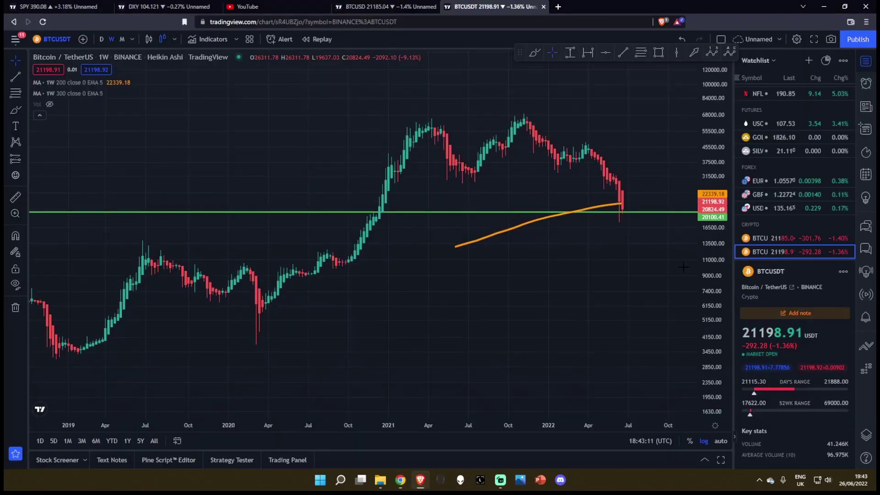
click(400, 480)
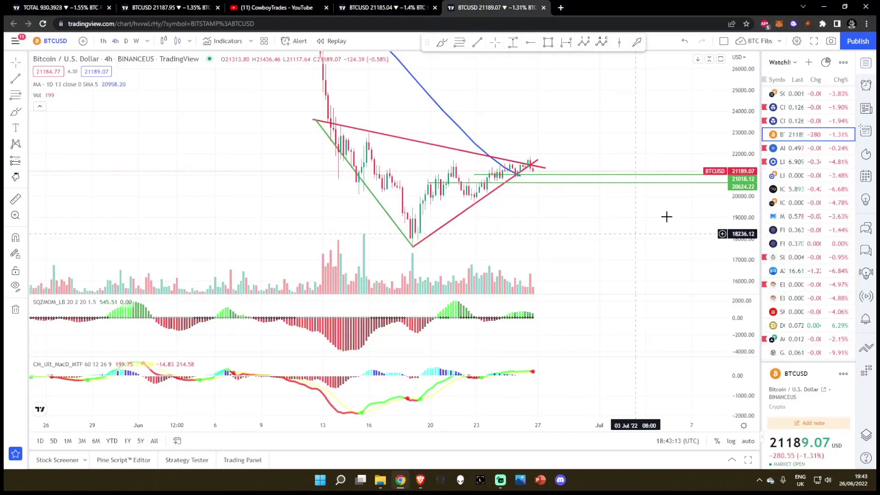
click(371, 8)
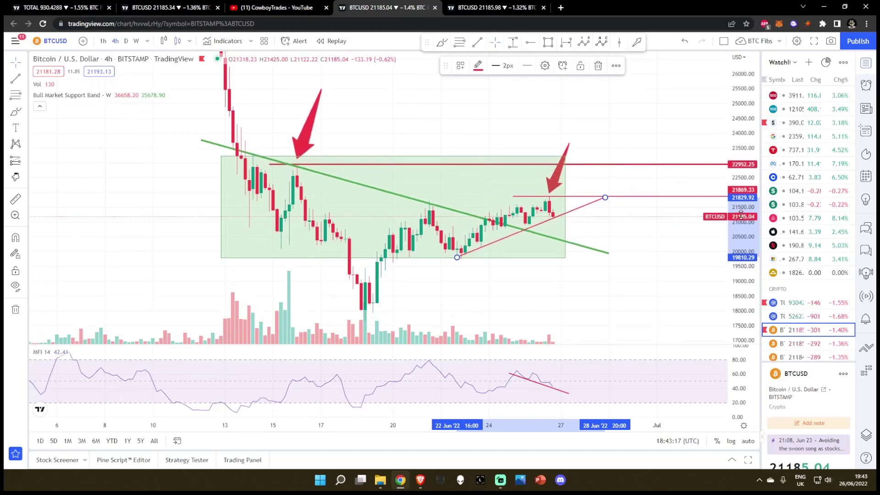
- Glance at the triangle, head-and-shoulders and market-cap charts, then reframe the boxed BITSTAMP chart
click(464, 7)
click(169, 7)
click(67, 6)
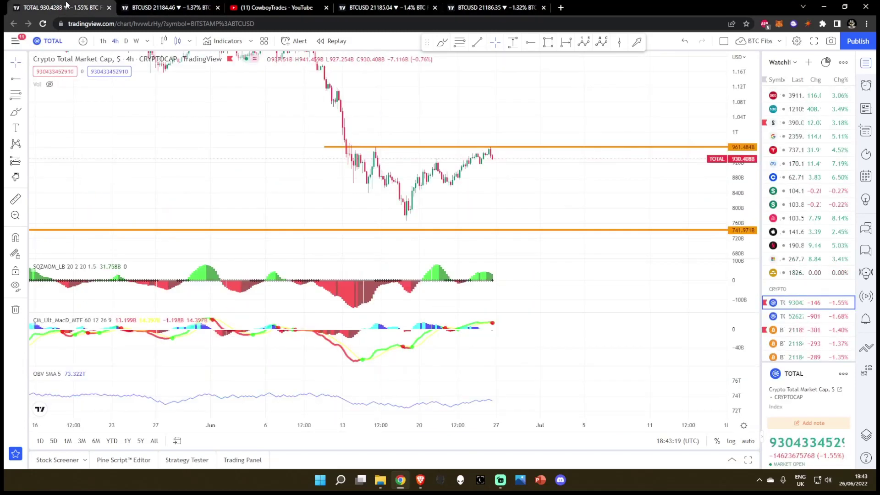
click(375, 6)
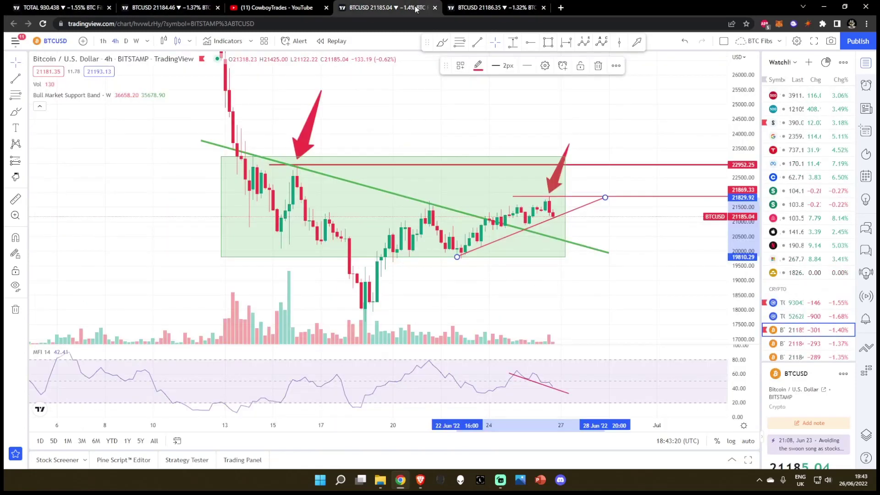
click(504, 7)
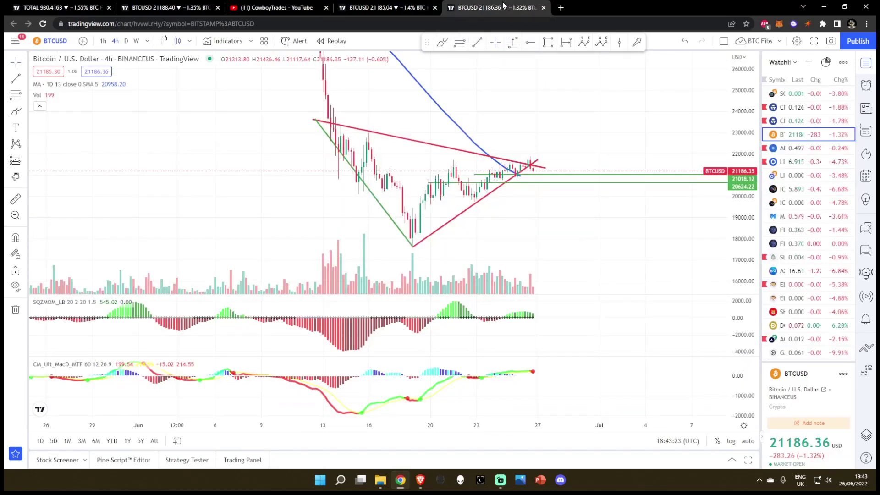
click(390, 7)
drag(685, 241, 696, 215)
drag(742, 245, 734, 189)
drag(674, 197, 642, 202)
- Place a horizontal ray at the 21721.91 swing high, undoing the stray arrow and ray edits
click(530, 42)
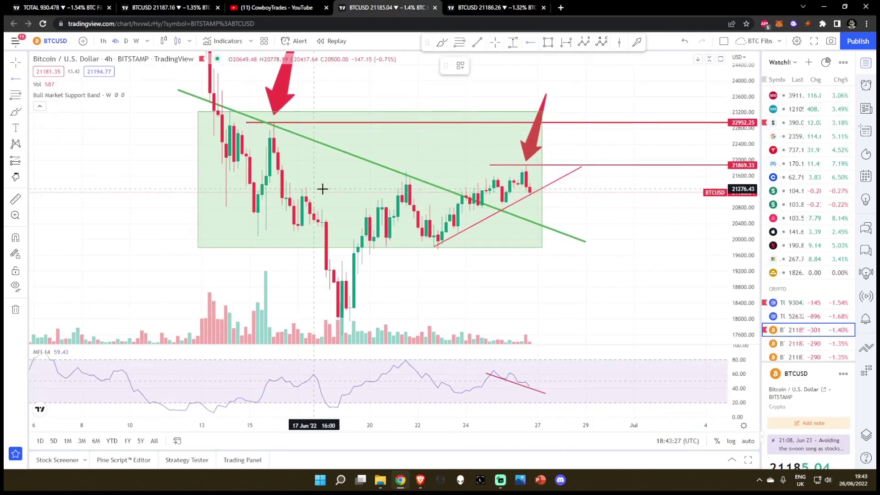
key(alt+j)
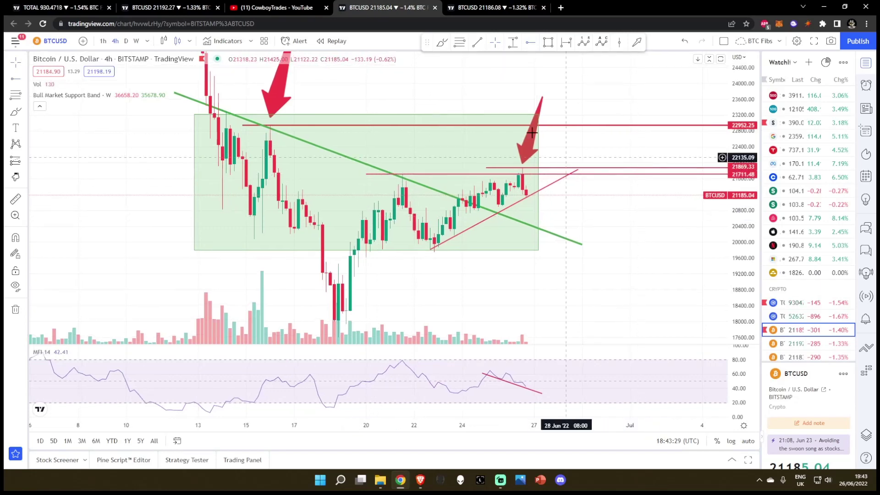
drag(531, 139, 411, 148)
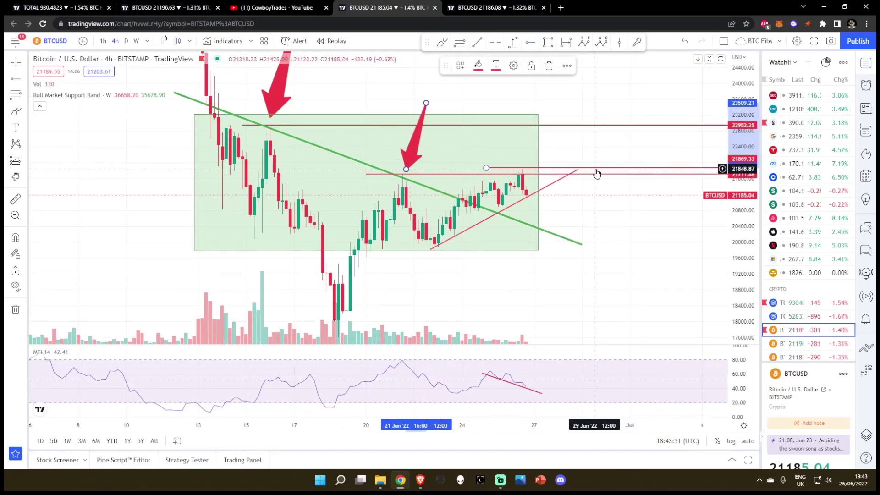
drag(595, 170, 601, 182)
key(Delete)
drag(739, 219, 738, 217)
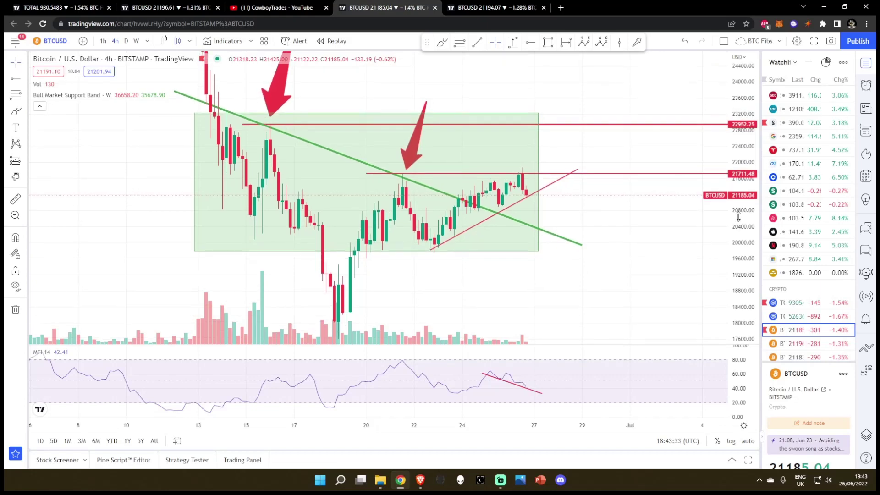
key(ctrl+z)
key(ctrl+z)
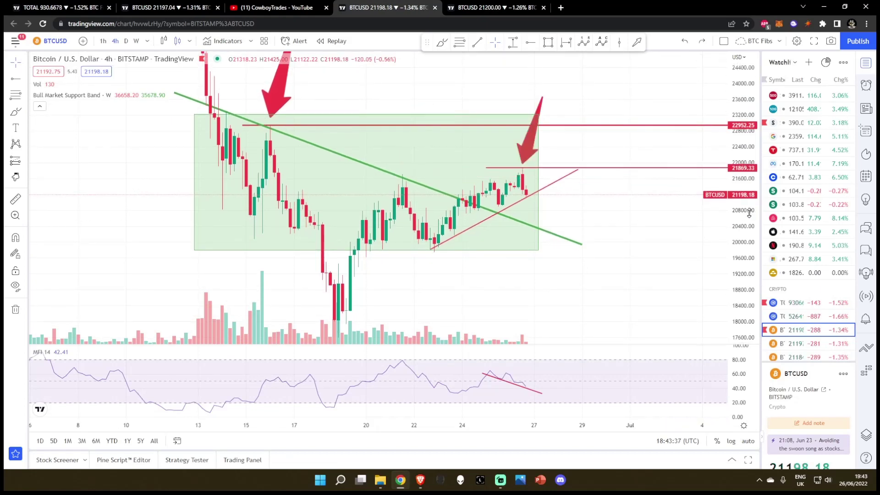
drag(750, 212, 750, 193)
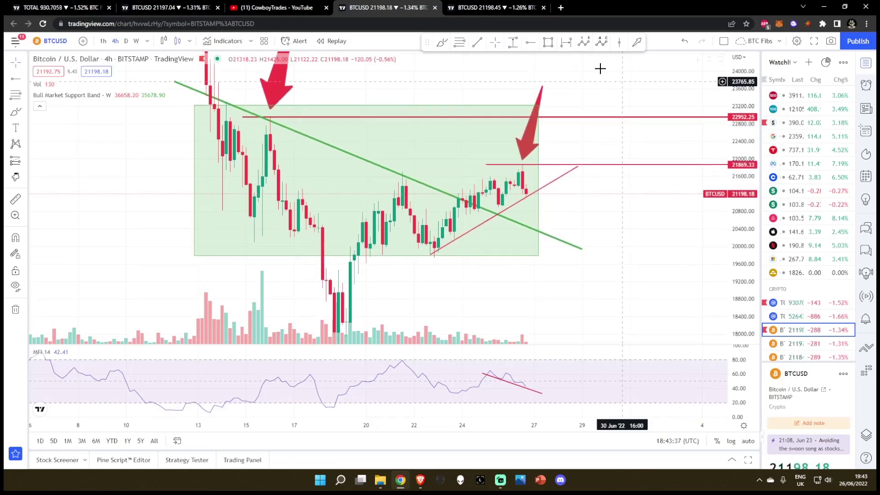
click(351, 171)
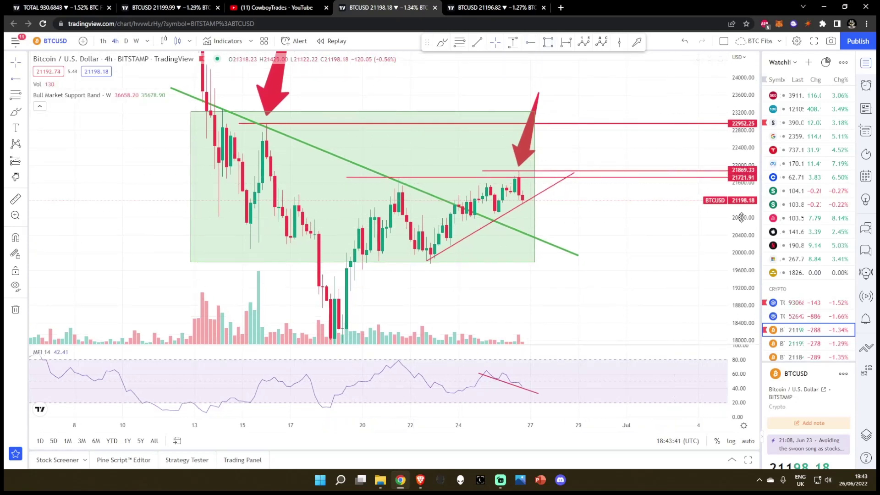
drag(742, 218, 729, 171)
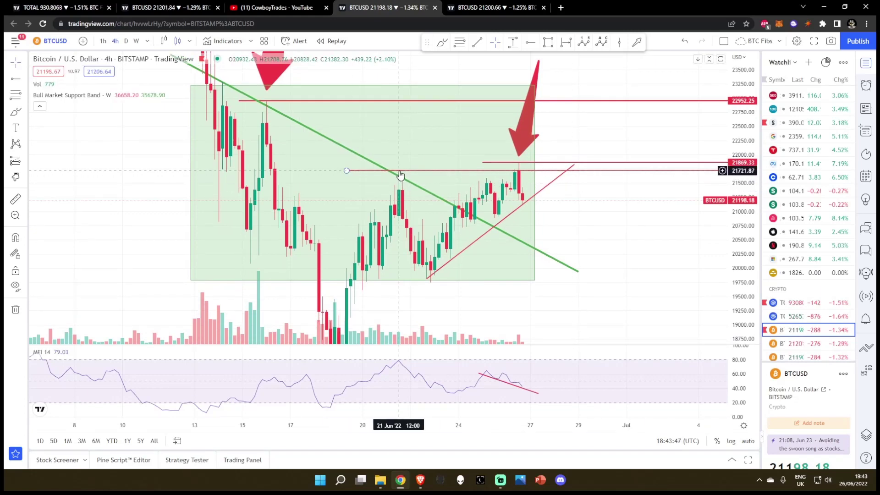
- On 1-hour candles, lower the new horizontal ray to 21708.73 and rescale the price axis
click(103, 42)
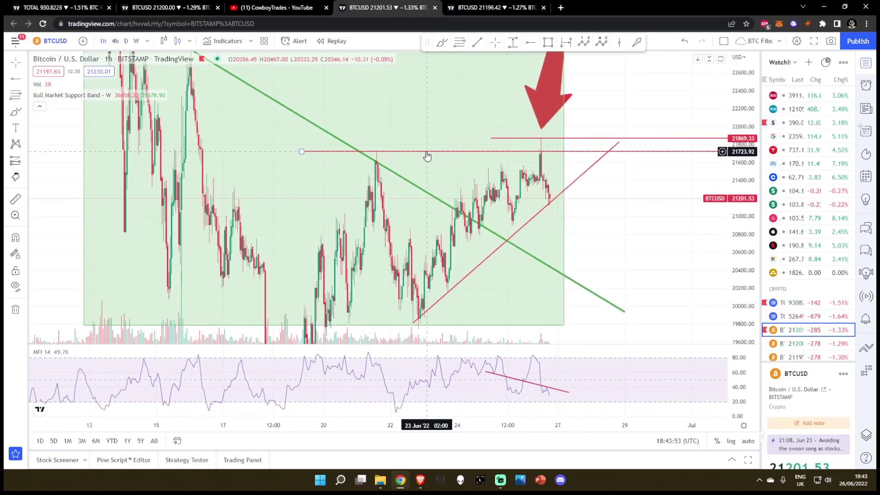
drag(427, 152, 422, 153)
drag(547, 161, 540, 176)
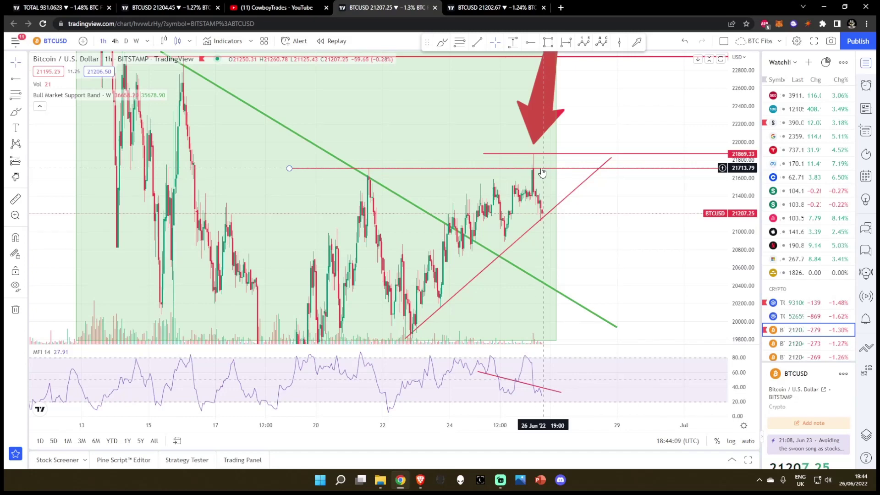
mouse_move(743, 239)
mouse_down()
mouse_move(743, 272)
mouse_move(743, 252)
mouse_up()
click(115, 40)
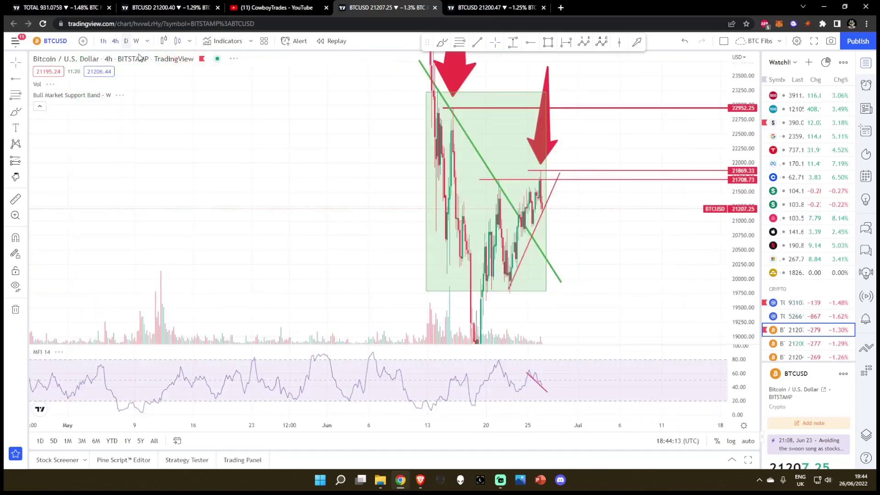
scroll(487, 257, up, 3)
drag(488, 257, 590, 242)
drag(743, 178, 739, 275)
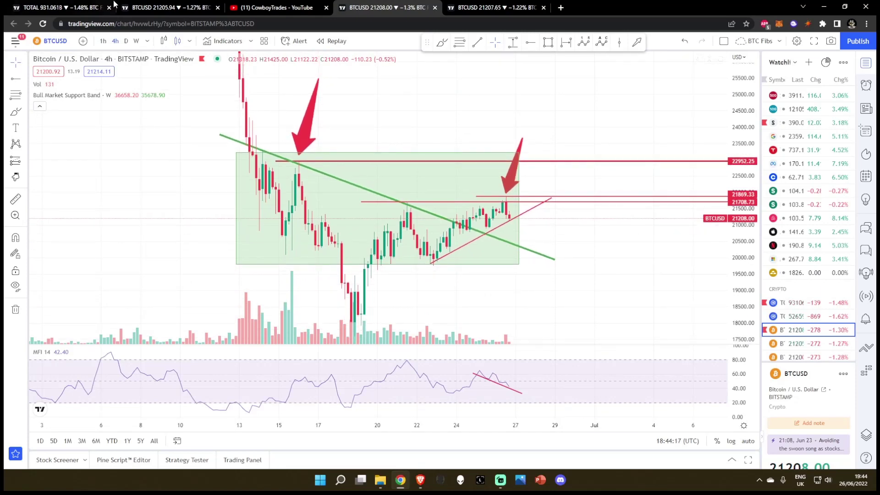
click(126, 41)
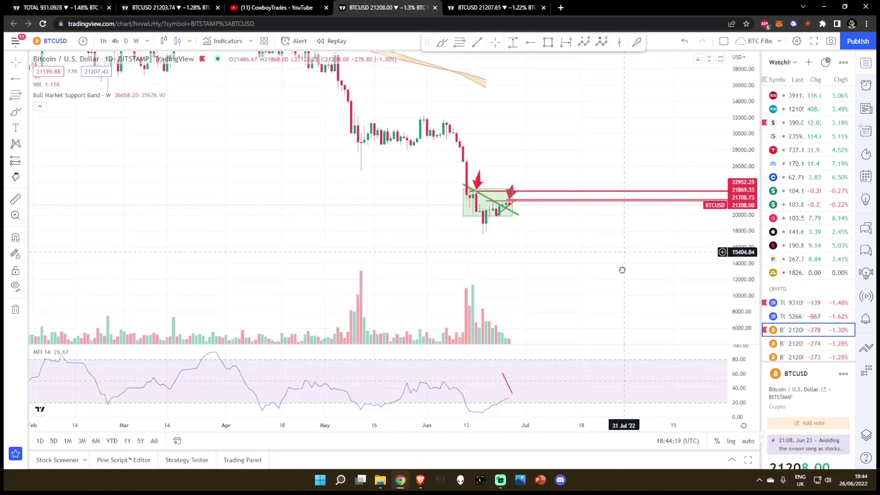
scroll(589, 254, down, 5)
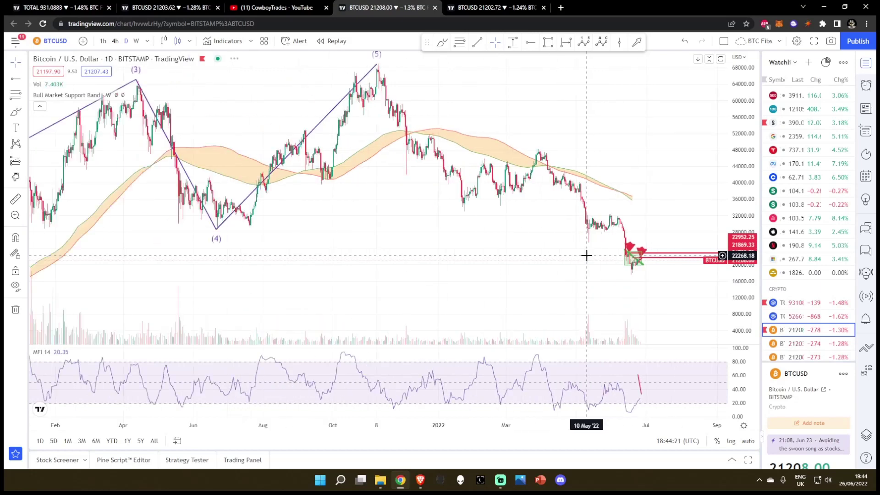
scroll(578, 133, right, 5)
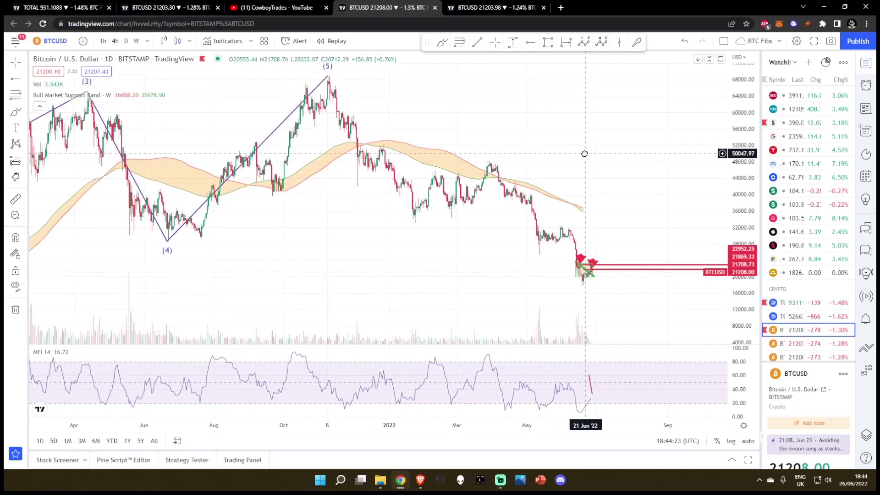
scroll(582, 151, up, 5)
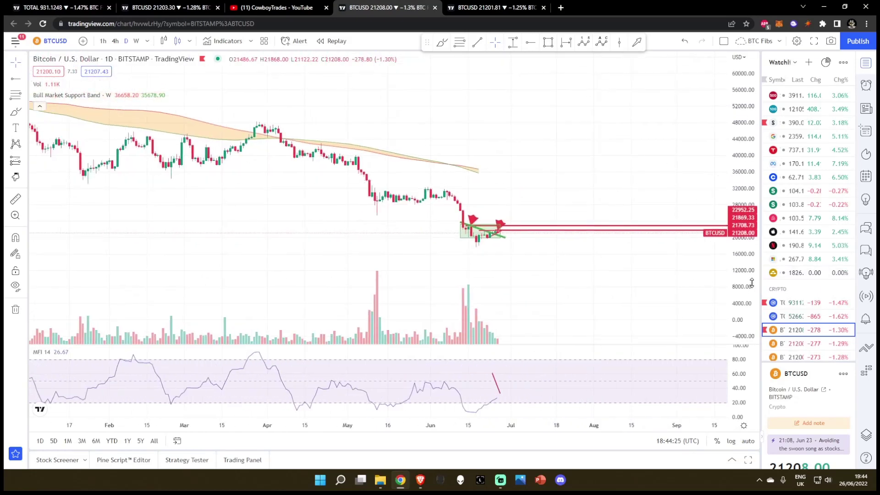
click(115, 41)
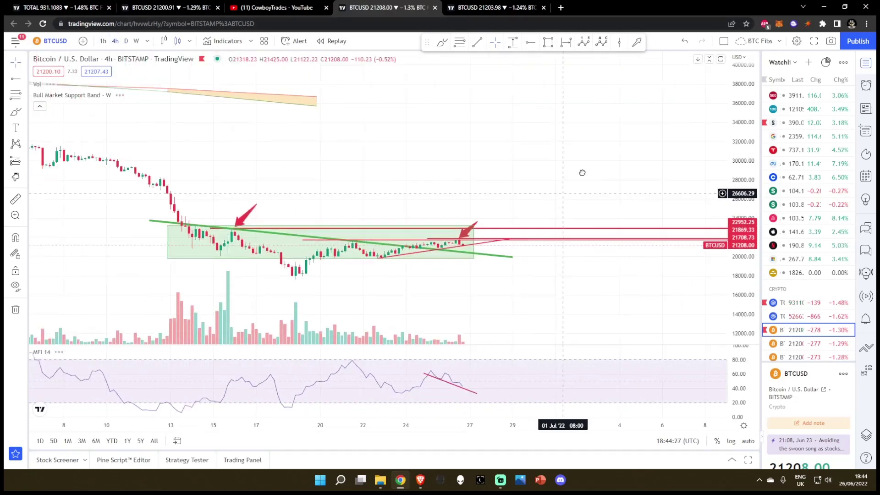
drag(748, 293, 730, 230)
scroll(612, 230, up, 3)
drag(613, 230, 663, 240)
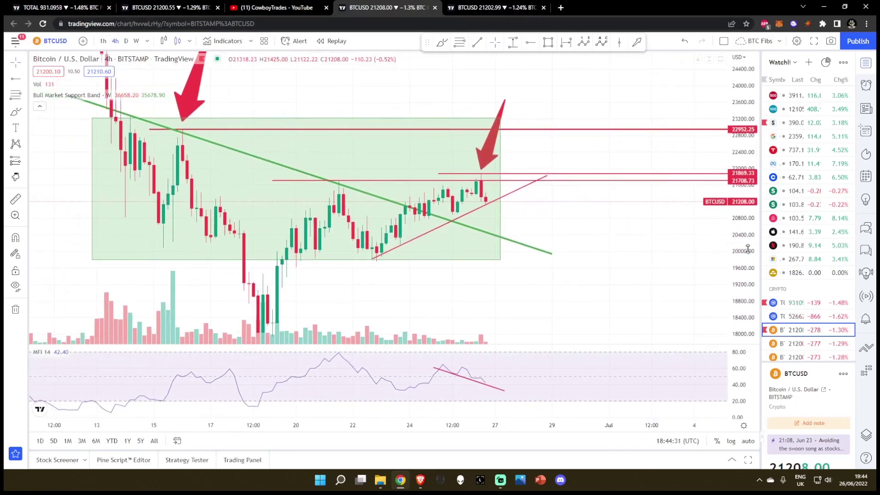
drag(748, 250, 747, 216)
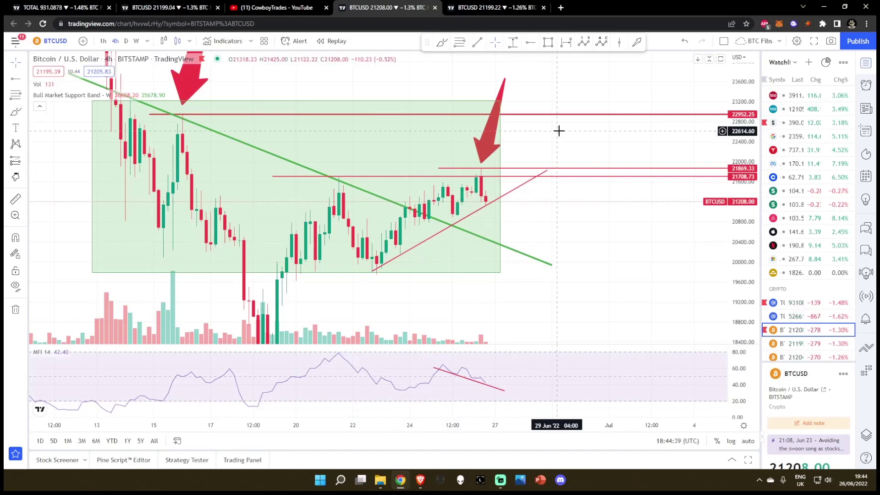
scroll(687, 256, down, 3)
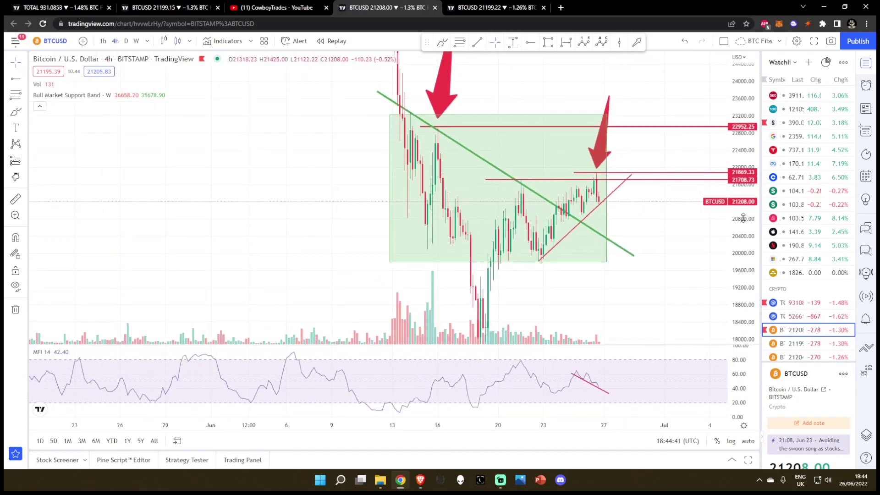
scroll(698, 227, up, 1)
drag(744, 196, 745, 168)
scroll(660, 291, up, 1)
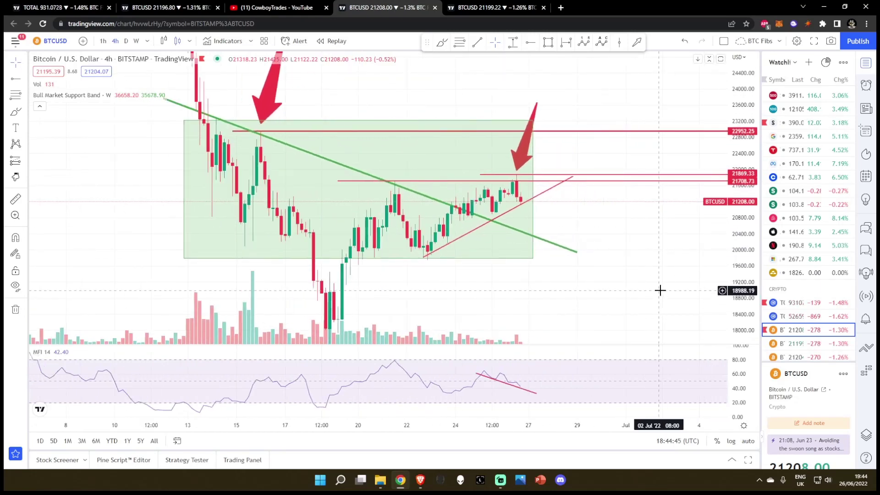
- Switch the chart to daily Heikin Ashi candles and rescale the view
click(126, 42)
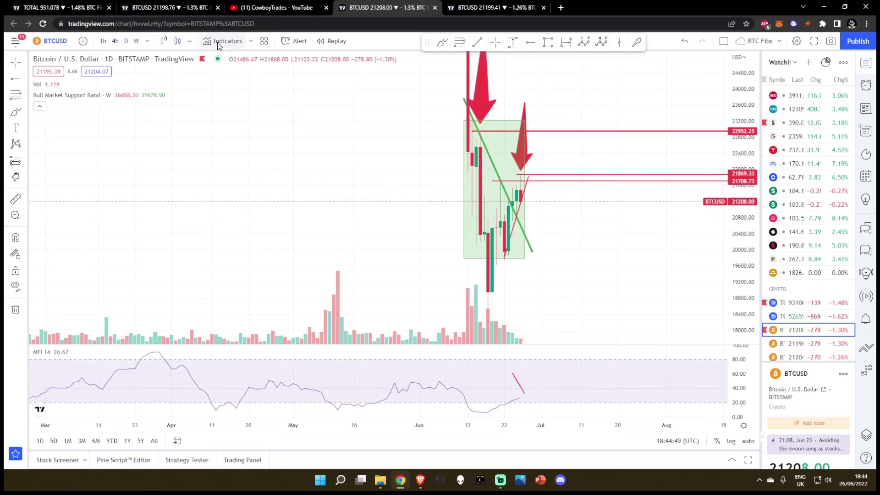
click(169, 41)
scroll(585, 281, up, 5)
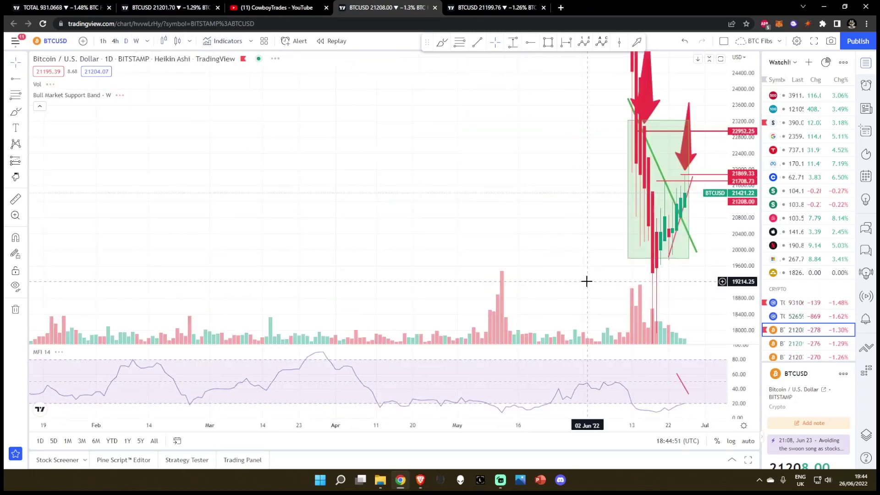
drag(676, 225, 600, 224)
drag(743, 165, 732, 253)
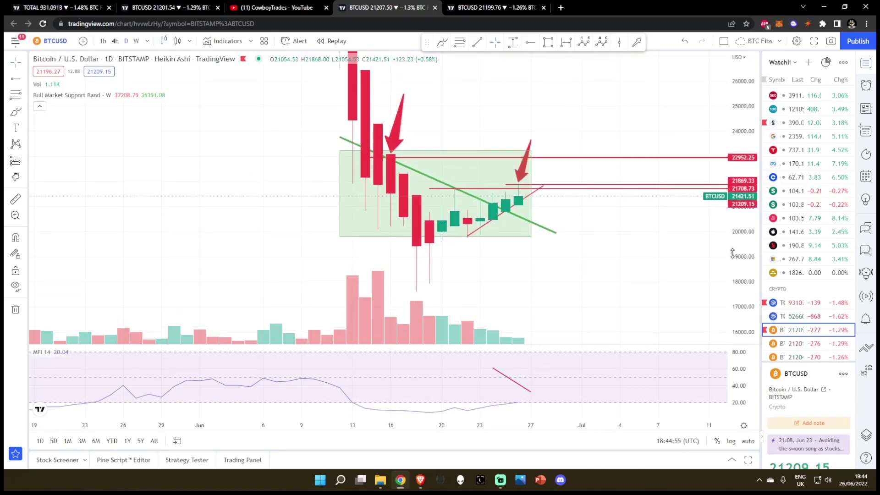
- Return to 4-hour regular candlesticks with a taller price scale
click(115, 41)
scroll(432, 227, up, 3)
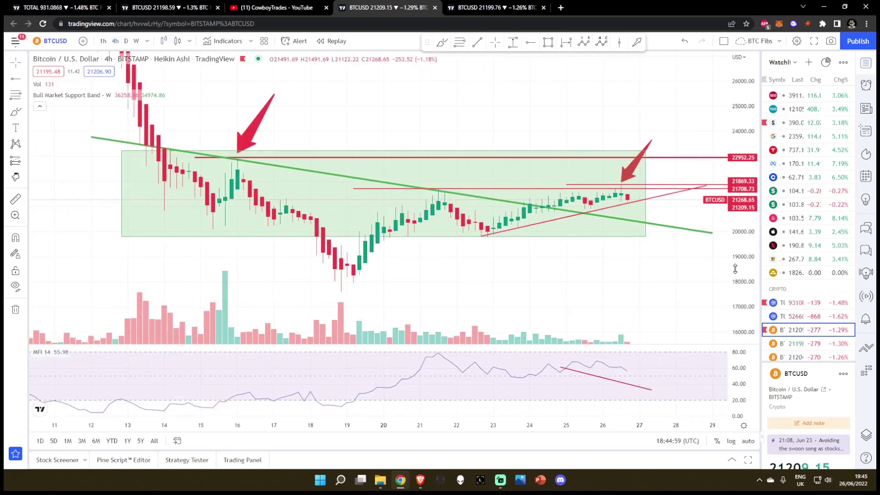
drag(735, 269, 719, 148)
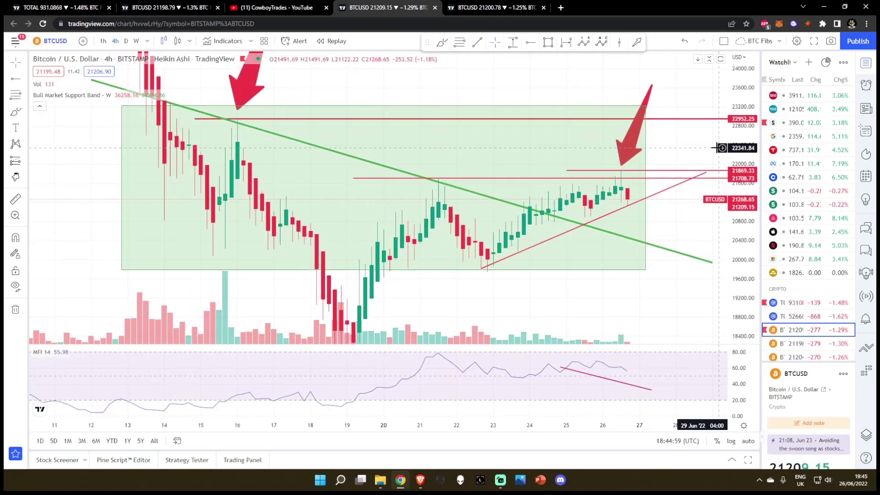
click(178, 42)
scroll(680, 222, up, 5)
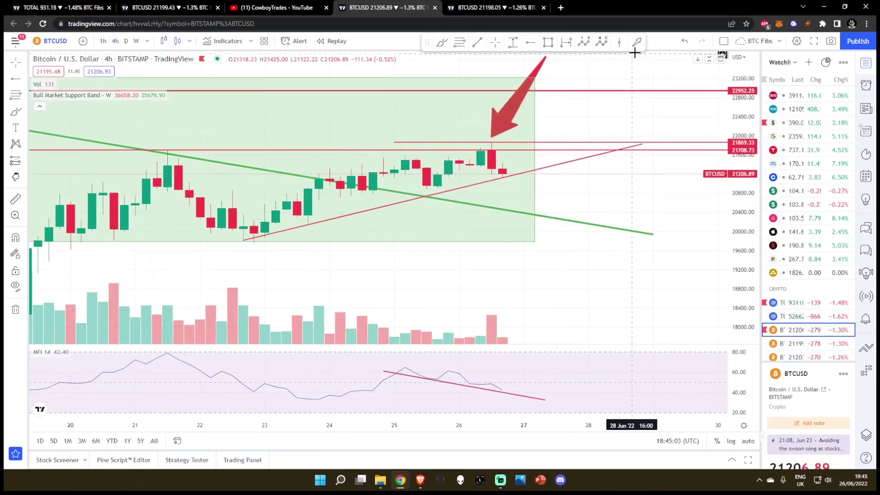
- Draw and delete a small trial arrow, reframe around the range box, and switch to the Binance US tab
click(636, 42)
click(556, 279)
click(501, 324)
scroll(642, 294, down, 6)
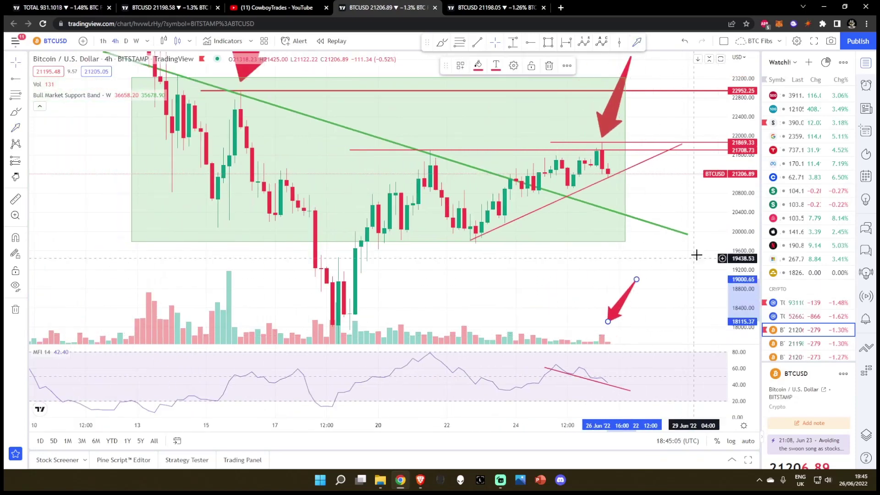
mouse_move(736, 202)
mouse_down()
mouse_move(735, 236)
mouse_move(731, 189)
mouse_up()
key(Delete)
scroll(642, 316, down, 2)
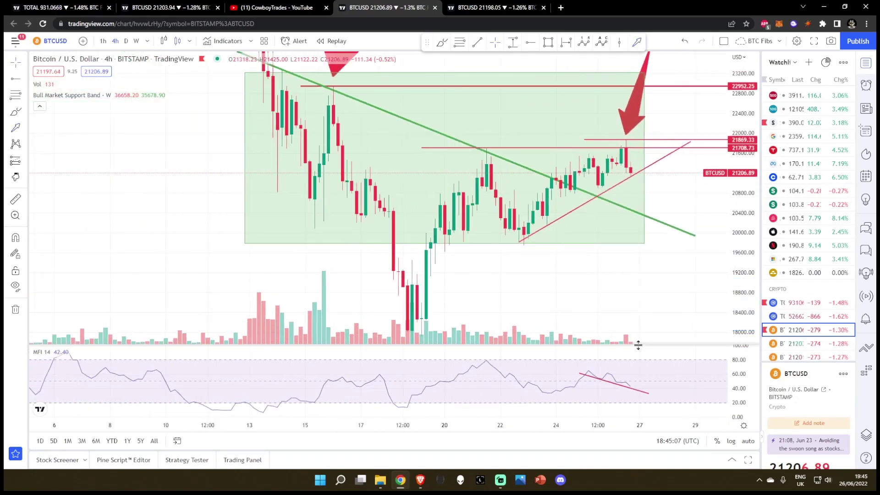
drag(660, 275, 552, 295)
drag(734, 214, 749, 184)
scroll(684, 289, down, 6)
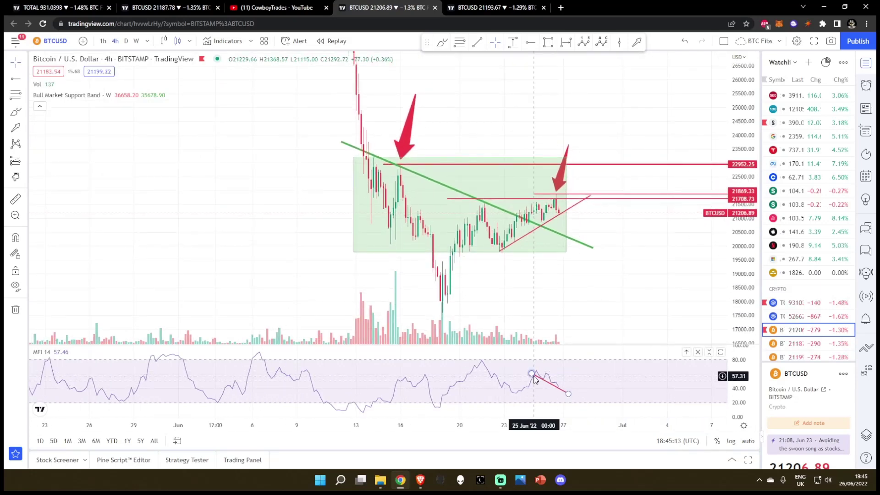
click(493, 7)
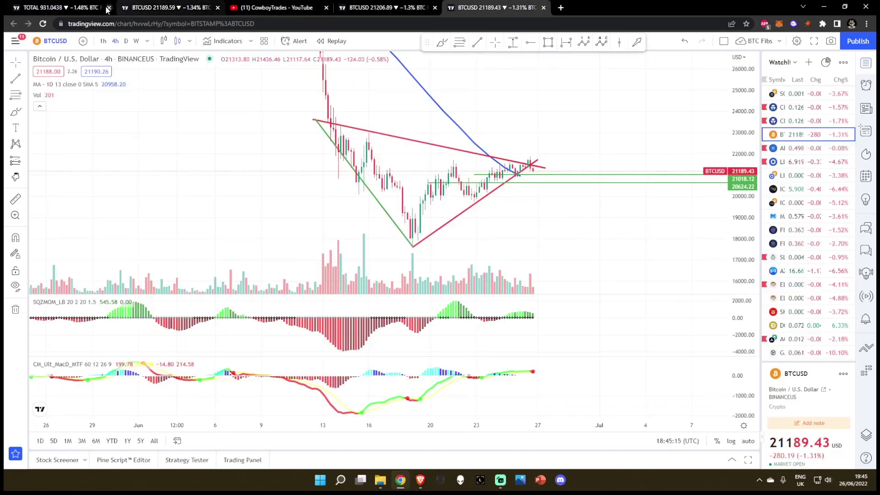
- Switch to the Coinbase head-and-shoulders chart tab and reposition its view
click(160, 5)
mouse_move(620, 165)
mouse_down()
mouse_move(623, 183)
mouse_move(625, 166)
mouse_up()
scroll(632, 182, down, 2)
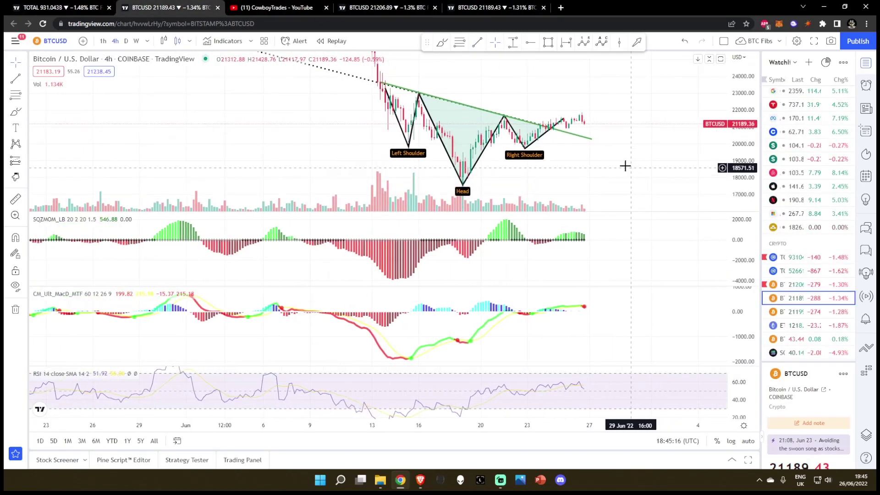
- Sketch two brush strokes over the latest candles and undo each one
click(442, 42)
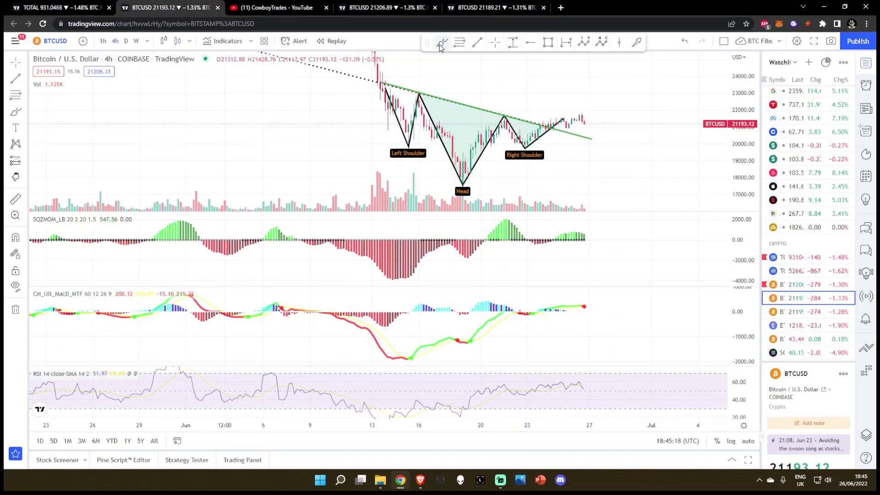
mouse_move(543, 125)
mouse_down()
mouse_move(568, 116)
mouse_move(592, 138)
mouse_up()
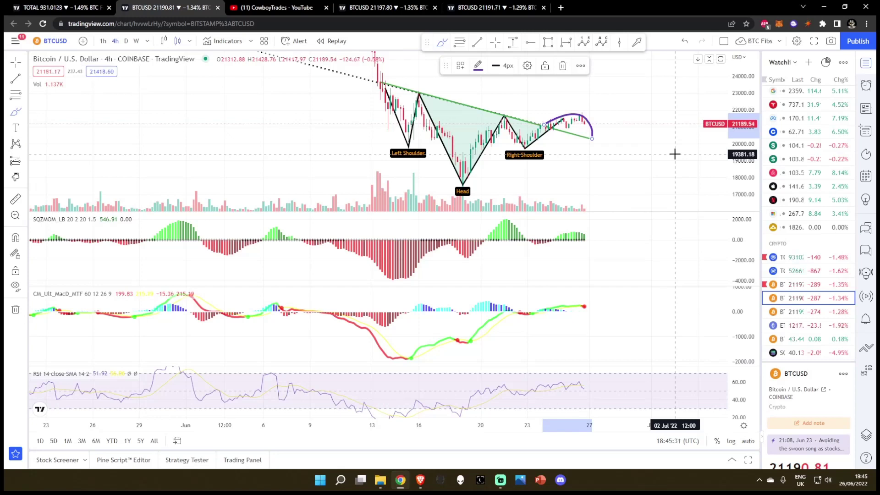
key(ctrl+z)
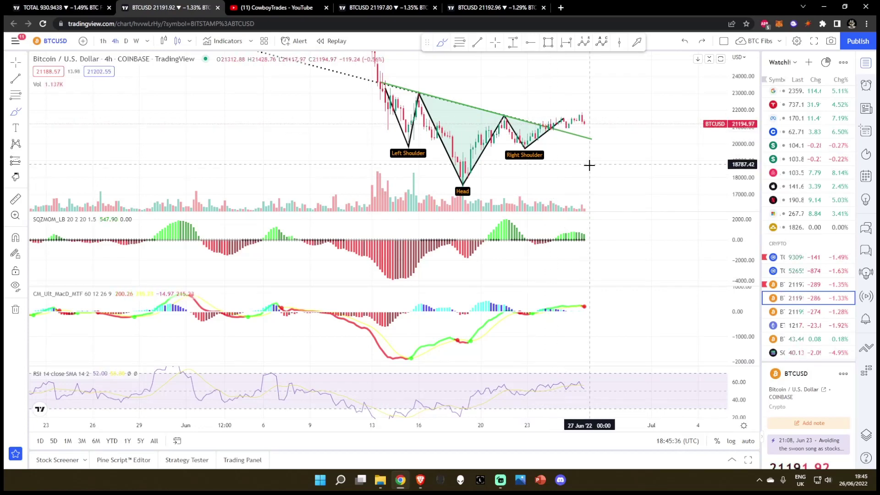
scroll(590, 165, up, 1)
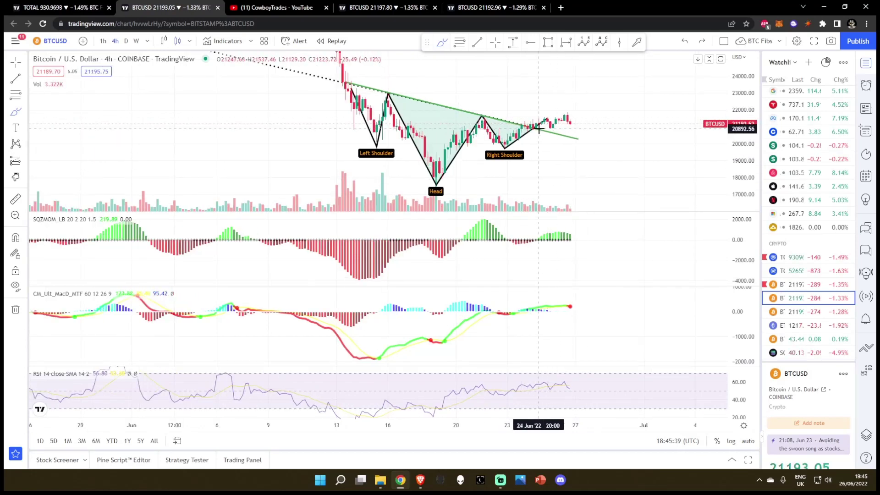
mouse_move(539, 129)
mouse_down()
mouse_move(545, 116)
mouse_move(574, 130)
mouse_move(584, 153)
mouse_up()
key(ctrl+z)
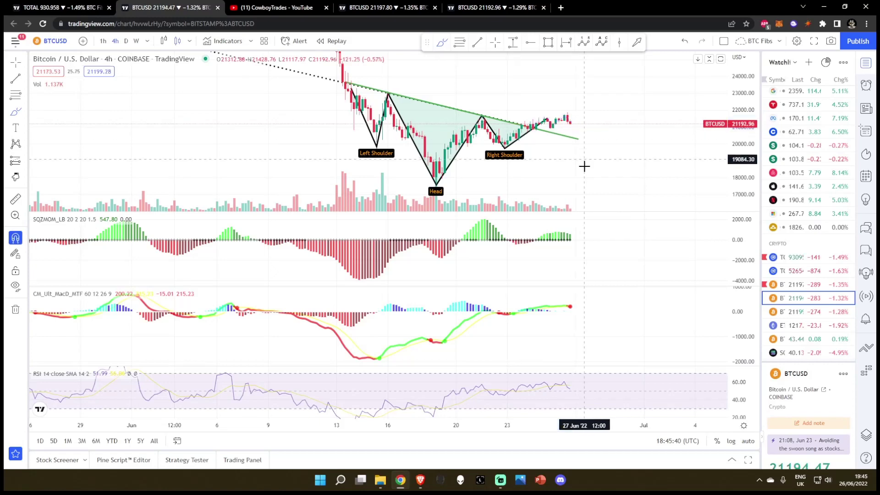
- Rescale the Binance US triangle chart to show 16000–25000, then switch to the BITSTAMP chart
click(491, 3)
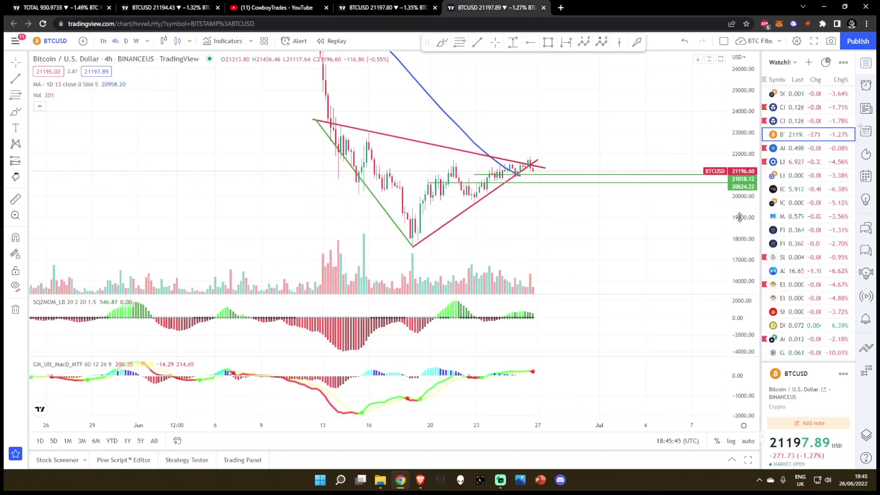
drag(623, 133, 621, 147)
scroll(624, 148, down, 2)
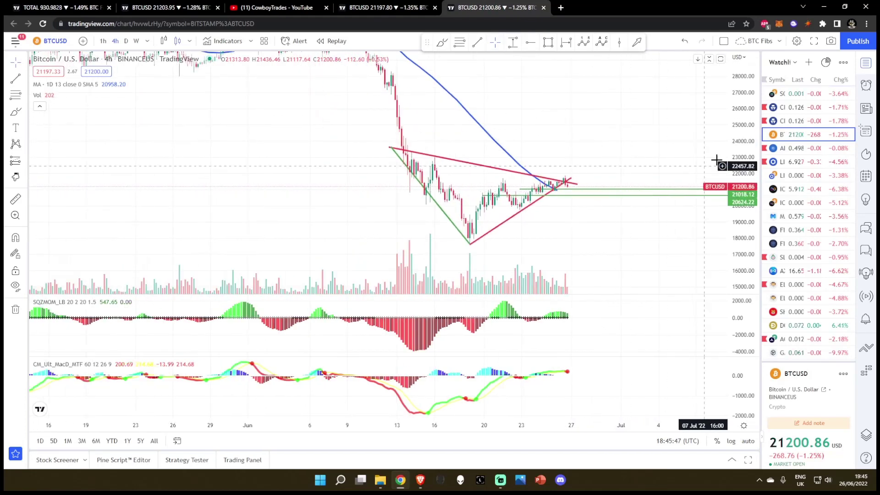
drag(744, 126, 738, 151)
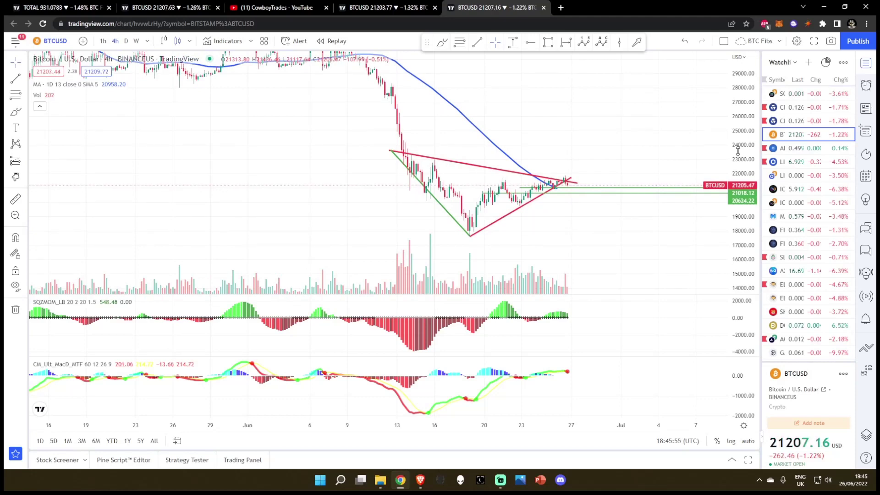
drag(739, 151, 738, 123)
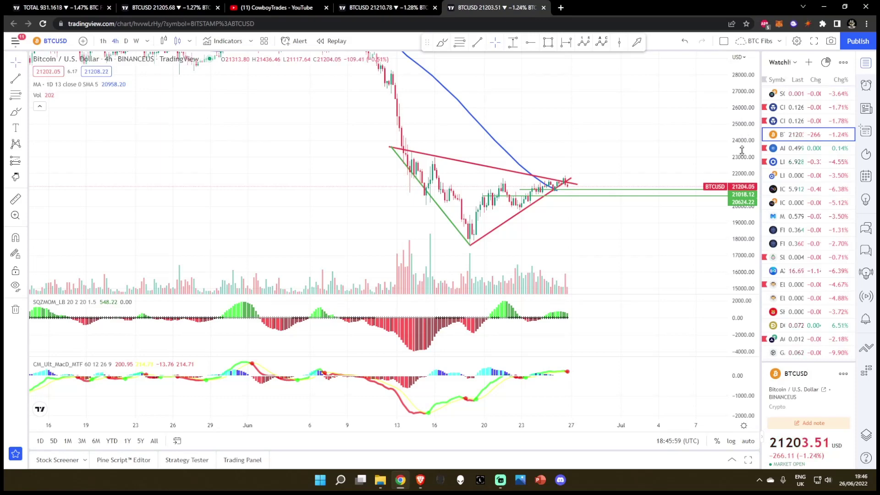
drag(741, 208, 732, 102)
scroll(625, 149, up, 4)
drag(625, 150, 636, 139)
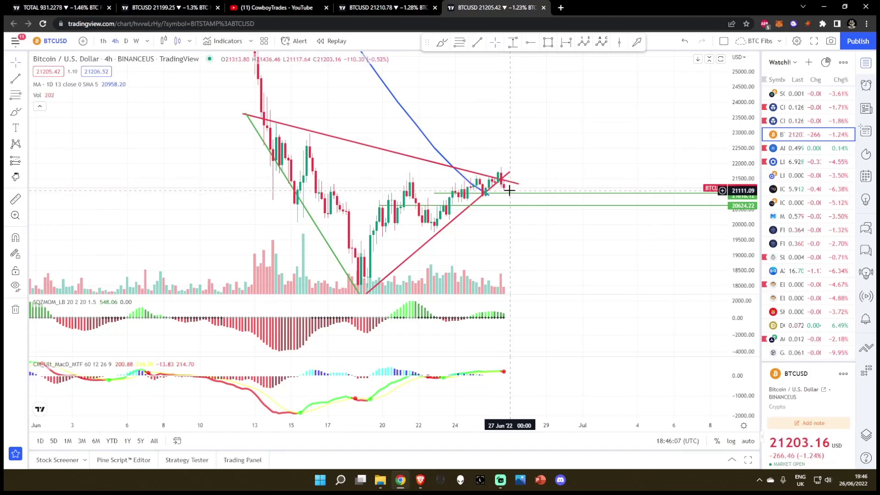
scroll(509, 189, up, 5)
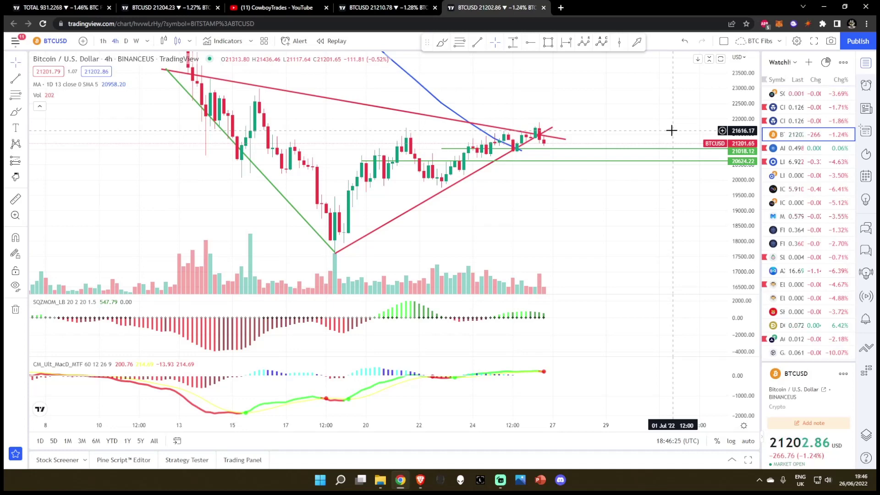
scroll(632, 188, down, 4)
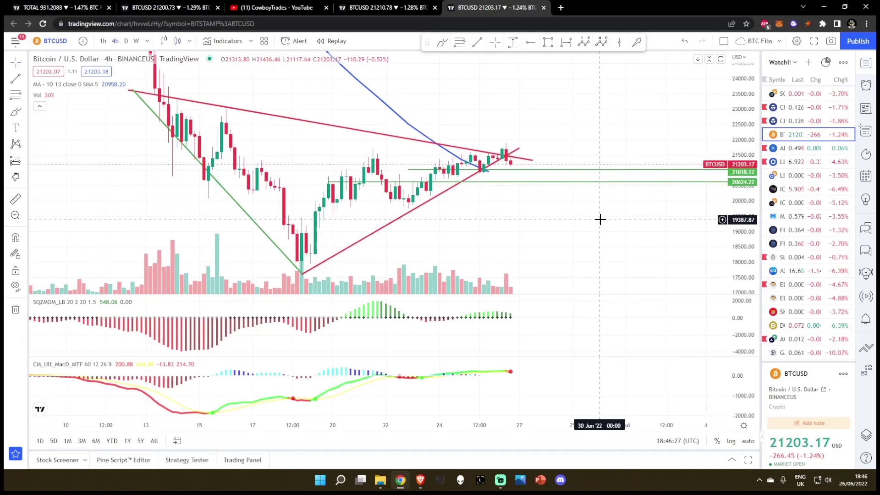
drag(743, 158, 742, 199)
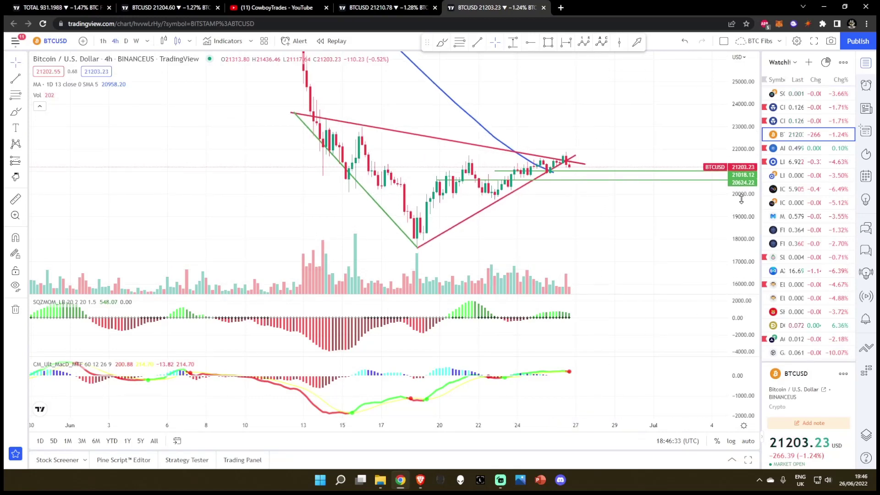
click(394, 7)
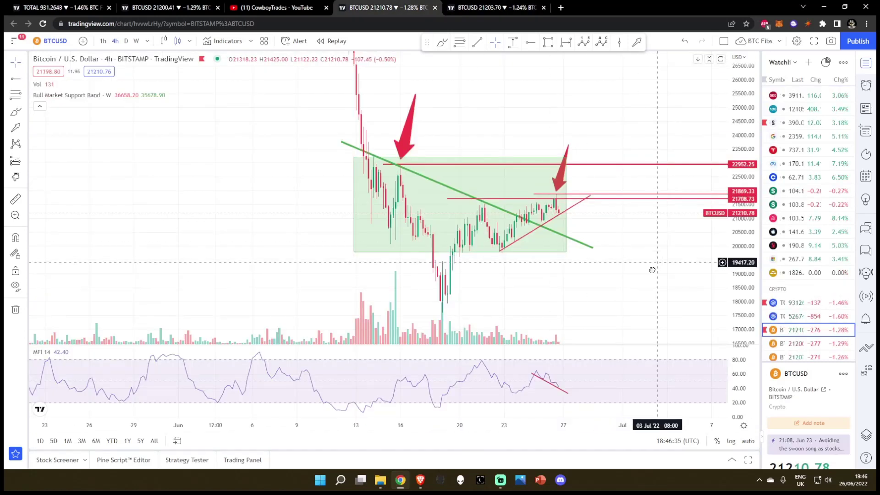
- Delete the 21708.73 red horizontal ray from the BITSTAMP chart and rescale the price axis
drag(652, 270, 625, 297)
drag(739, 137, 737, 297)
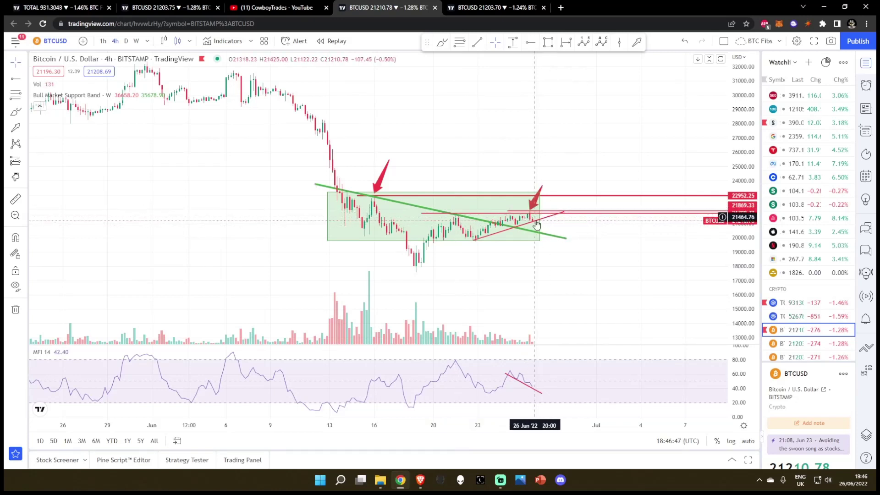
drag(474, 213, 581, 275)
key(Delete)
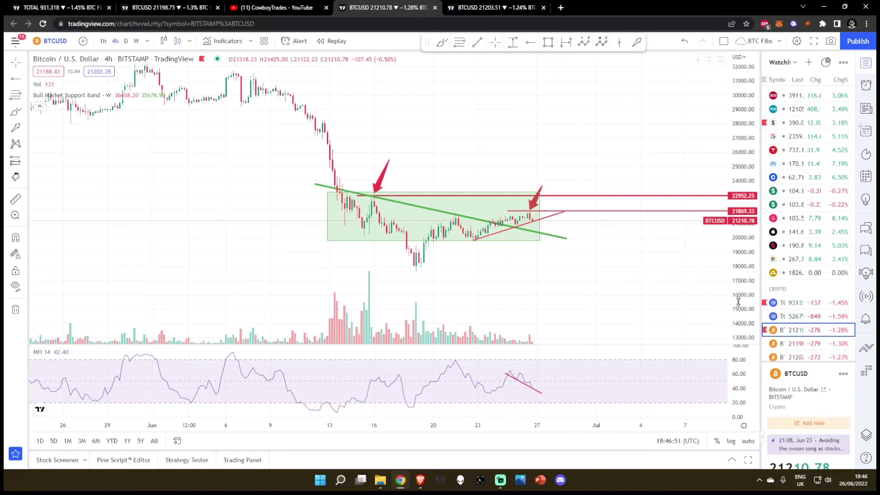
drag(739, 300, 658, 235)
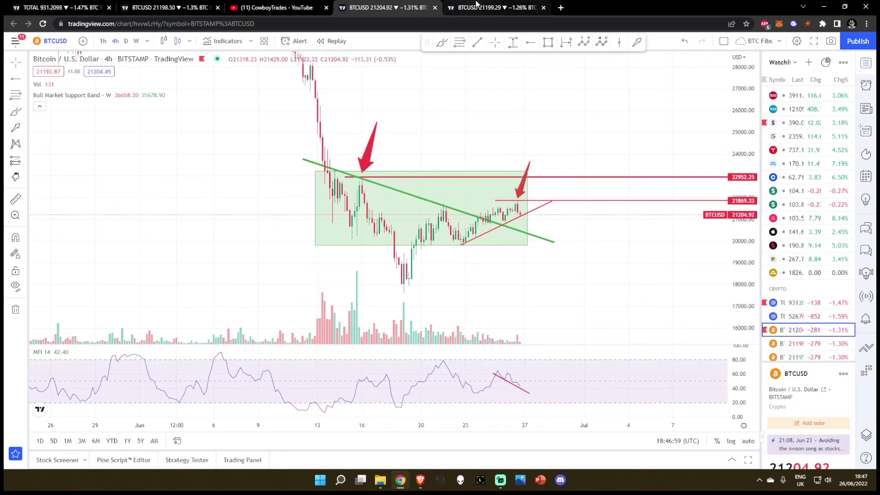
- On the BINANCEUS chart, rescale the panes and draw then delete a trial date range
click(476, 7)
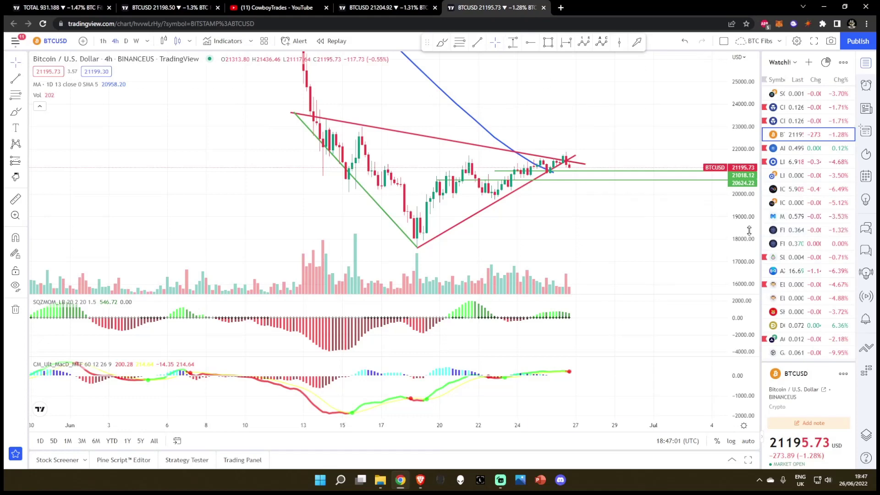
drag(747, 231, 745, 220)
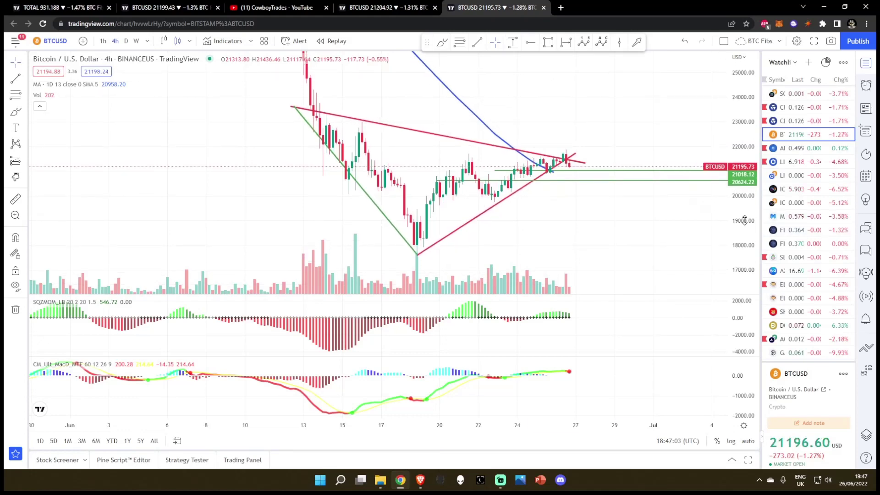
drag(737, 321, 737, 335)
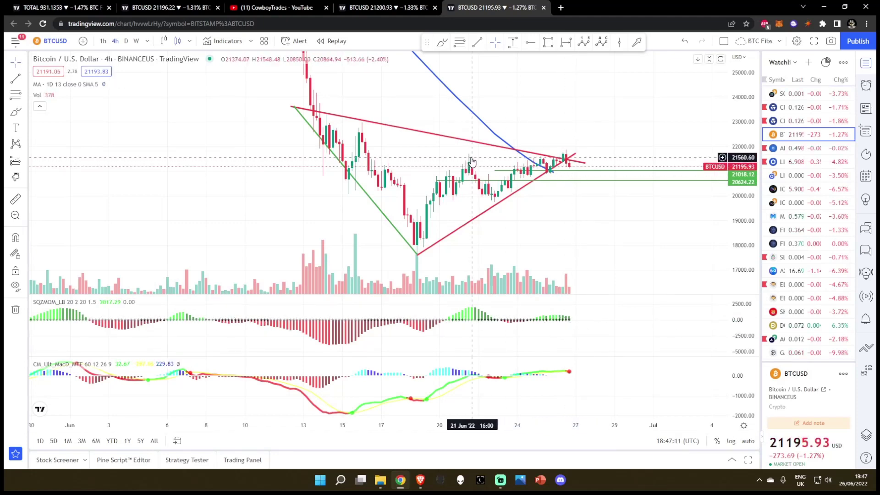
click(568, 47)
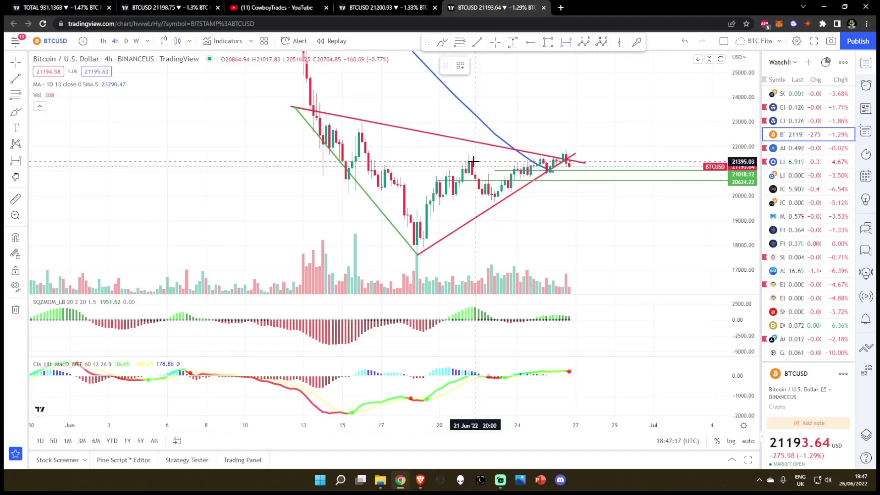
click(471, 163)
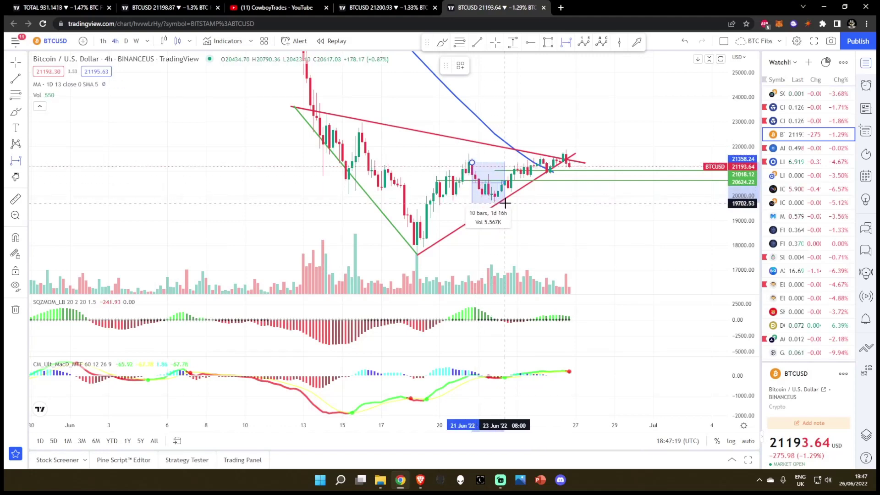
click(508, 203)
key(Delete)
- Measure a −1618.91 (−7.56%) price range down from the latest candles' top, then view the weekly BTCUSDT chart
click(513, 43)
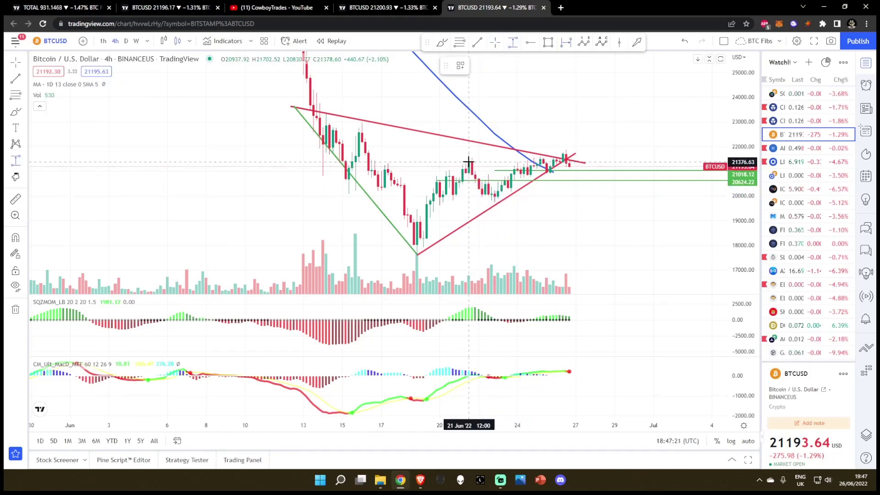
click(468, 162)
click(511, 201)
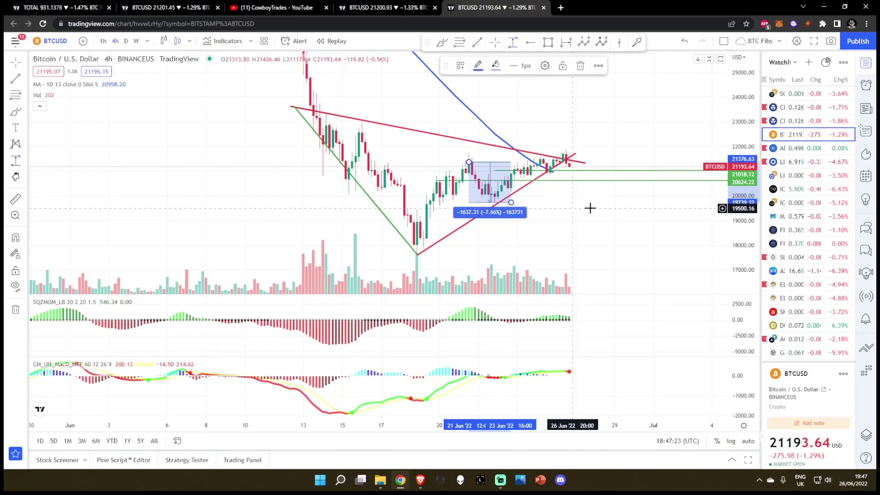
key(Delete)
click(513, 43)
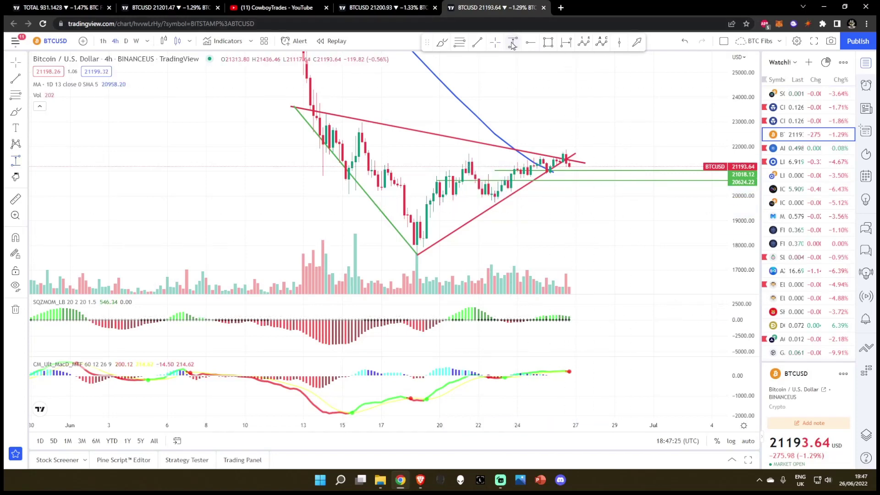
click(560, 162)
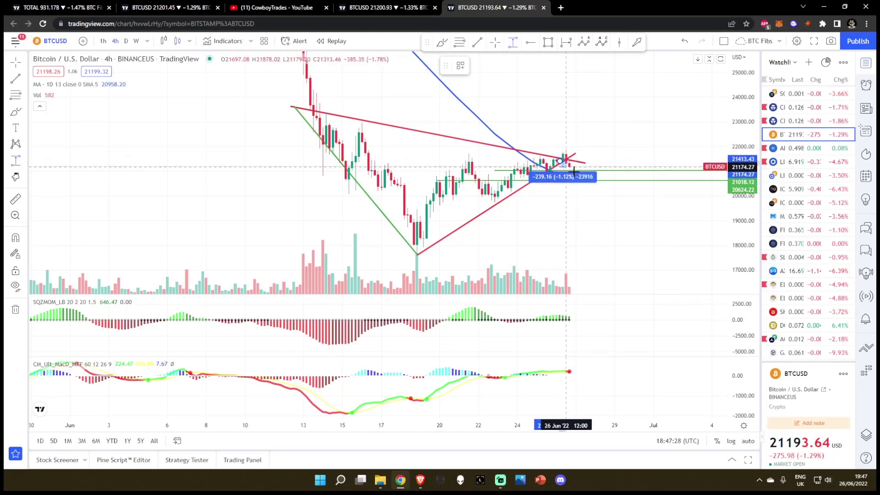
click(603, 201)
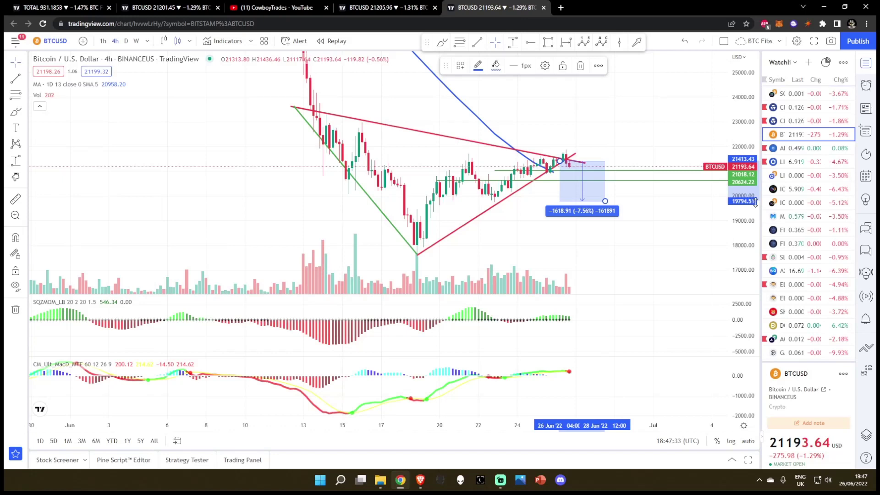
click(420, 480)
scroll(532, 270, down, 3)
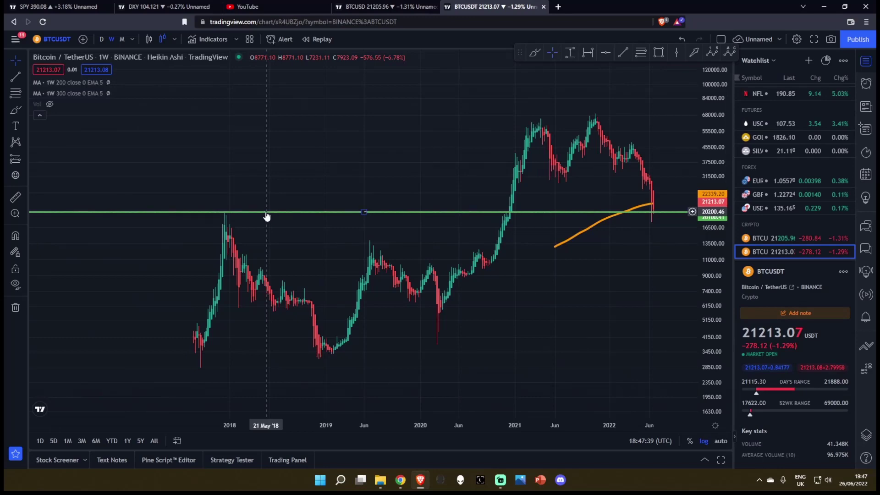
- Rescale the weekly BTCUSDT chart, then return to the 4h BINANCEUS chart showing 16000–26000
scroll(503, 320, up, 5)
scroll(502, 321, down, 3)
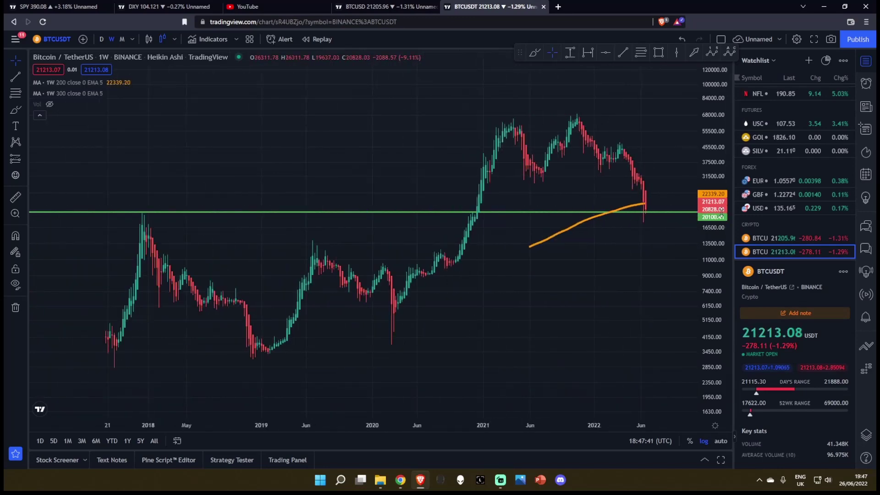
drag(720, 210, 719, 224)
click(400, 480)
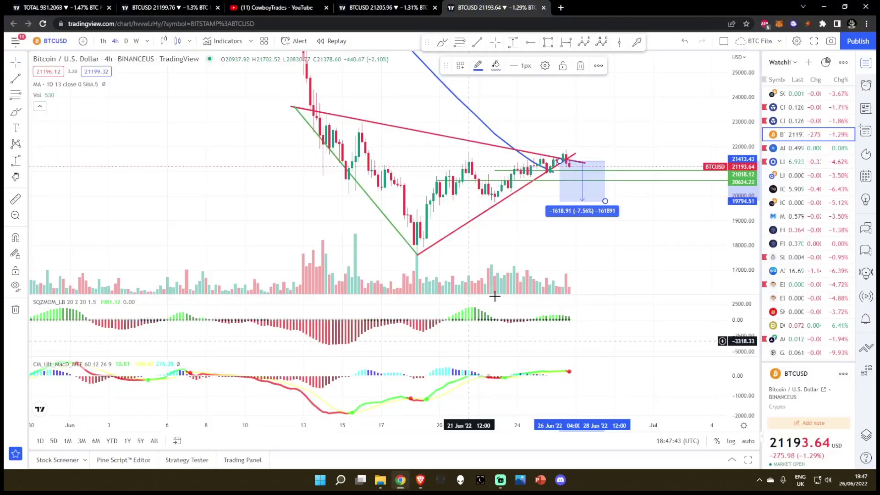
scroll(676, 226, down, 2)
drag(751, 142, 747, 169)
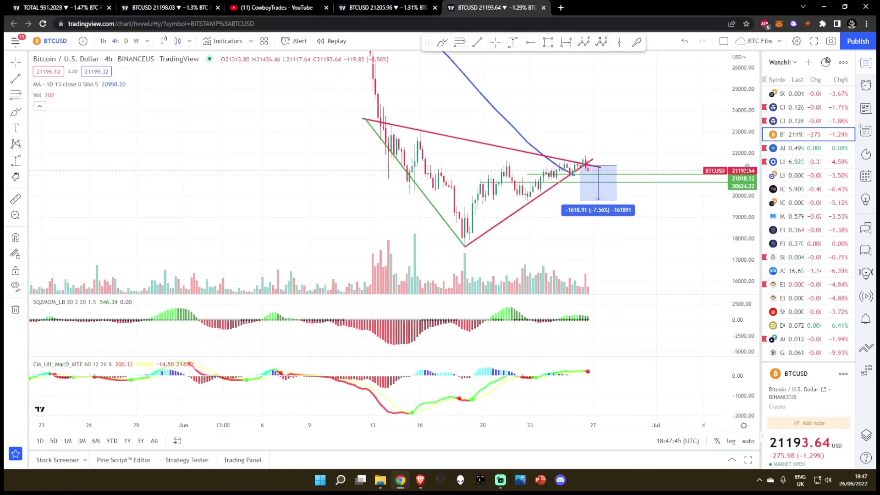
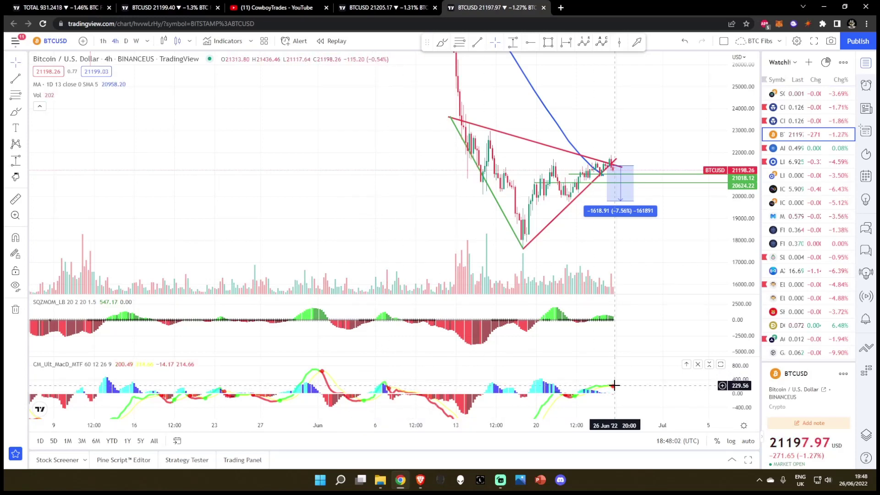
- Zoom the 4h BTCUSD chart out to May–July and frame the triangle with the −7.56% drop box
scroll(614, 385, down, 5)
scroll(614, 385, up, 3)
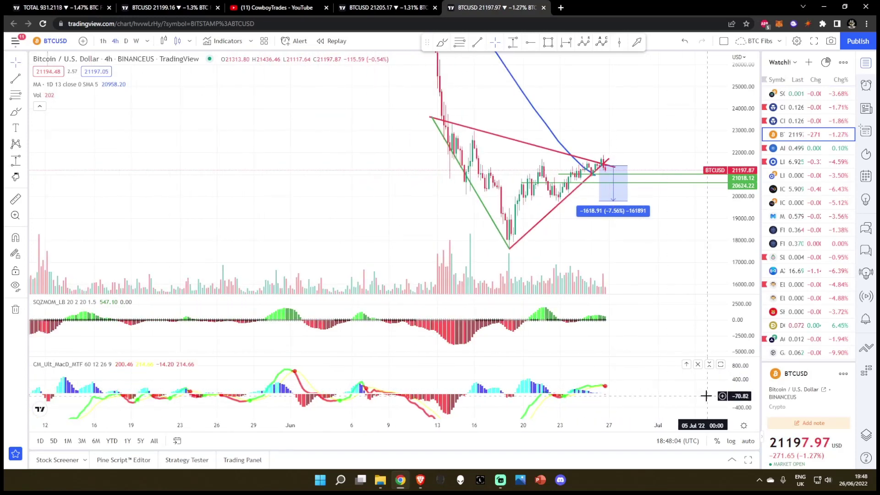
scroll(706, 395, down, 2)
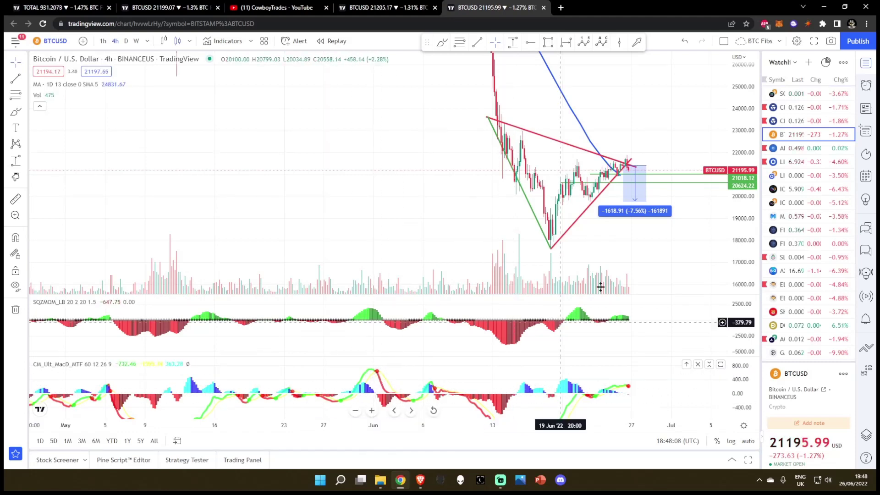
scroll(668, 212, down, 4)
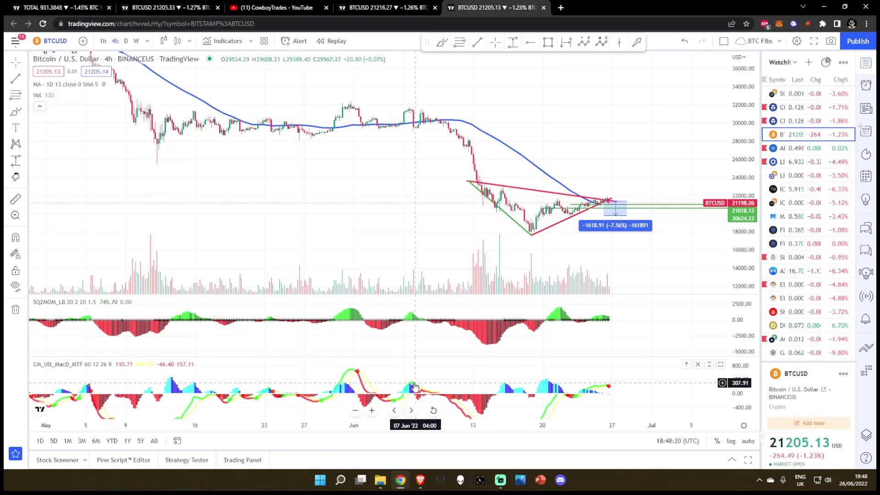
drag(454, 217, 431, 207)
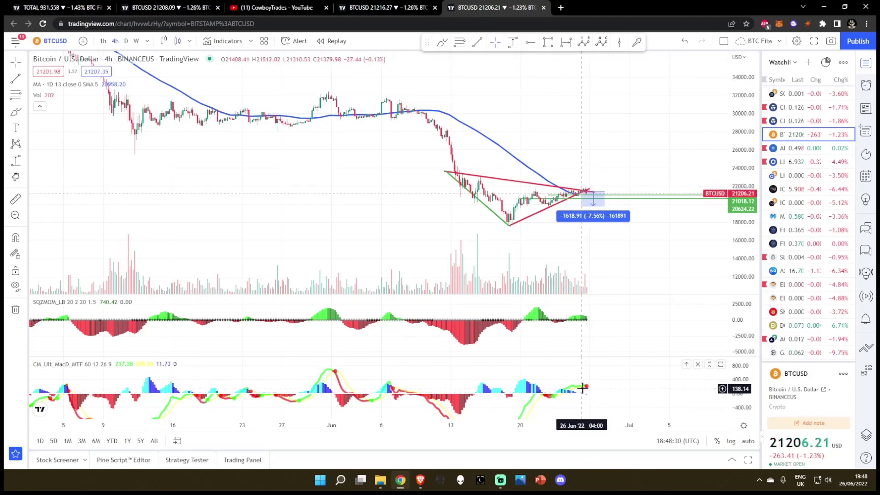
- Circle the two early-June highs, then try and remove a downward projection stroke and red arrow
drag(341, 94, 339, 93)
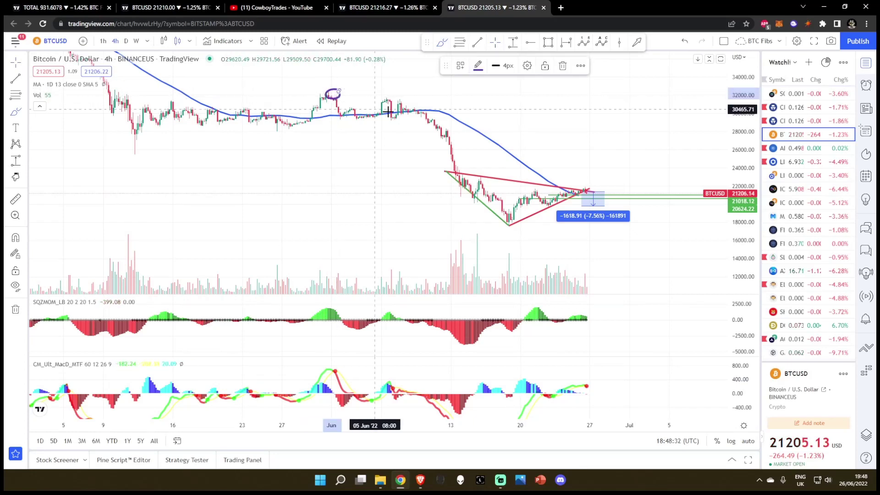
drag(393, 94, 390, 93)
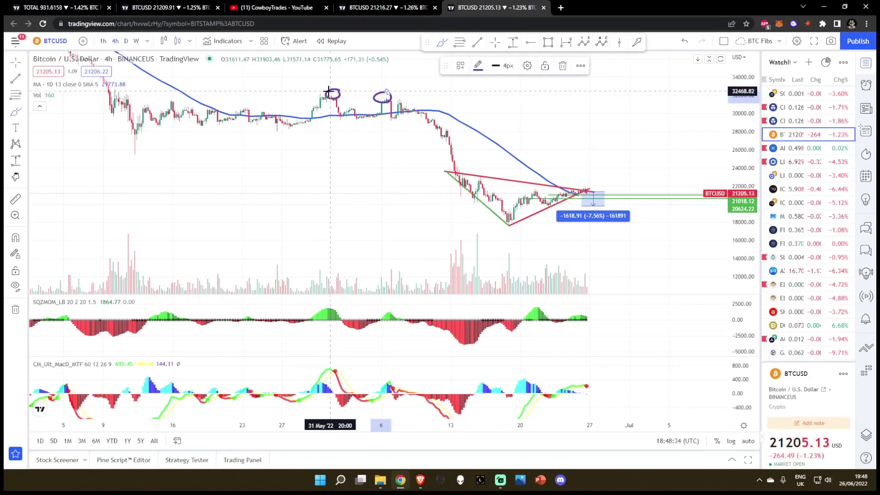
mouse_move(327, 94)
mouse_down()
mouse_move(389, 95)
mouse_move(484, 126)
mouse_move(541, 169)
mouse_up()
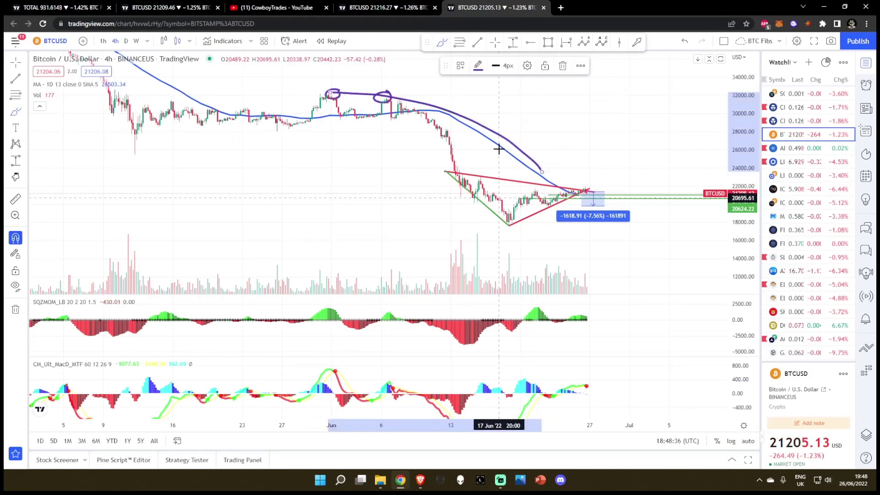
key(ctrl+z)
drag(378, 124, 459, 225)
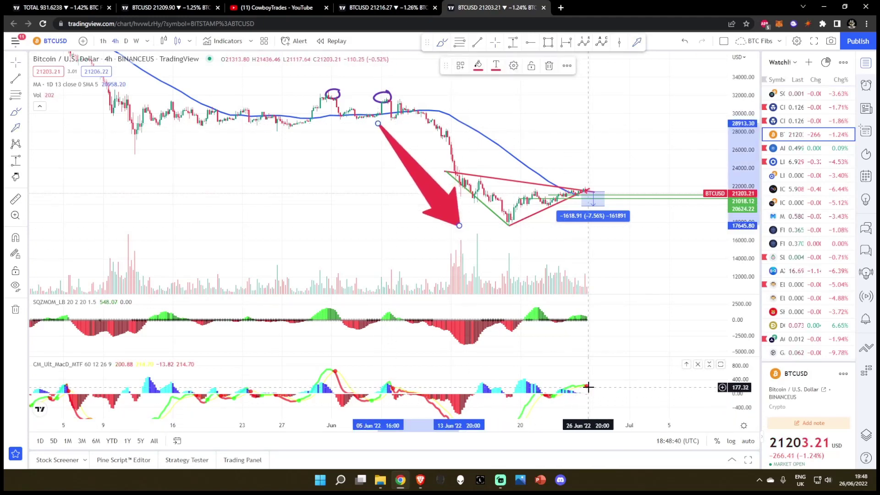
key(Delete)
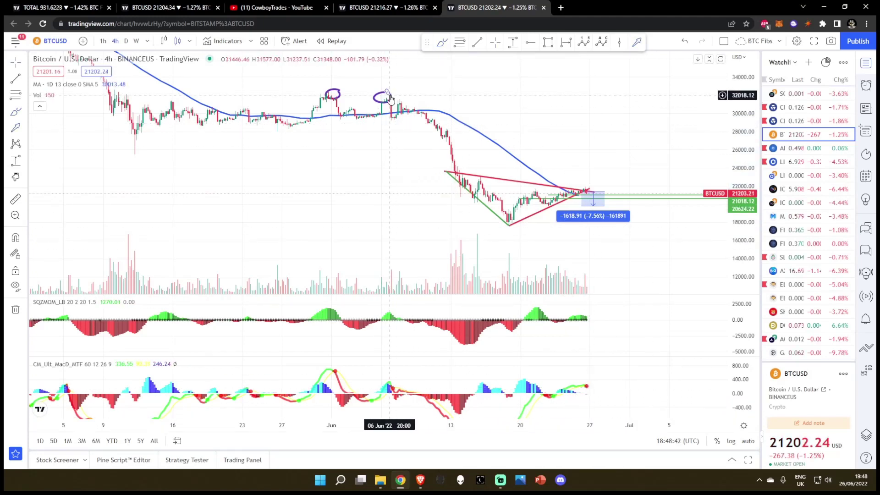
- Delete both ellipses and measure early-June high to mid-June low: −14071.86 (−44.37%)
click(383, 92)
key(Delete)
click(338, 99)
key(Delete)
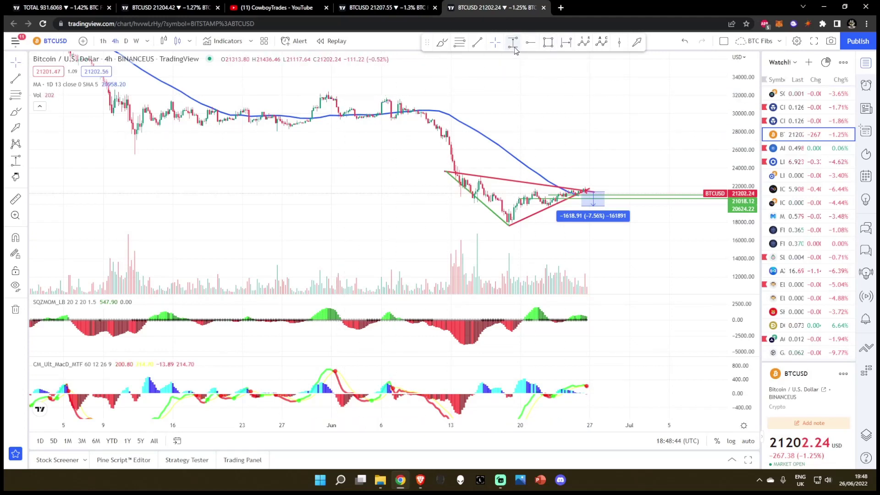
click(375, 98)
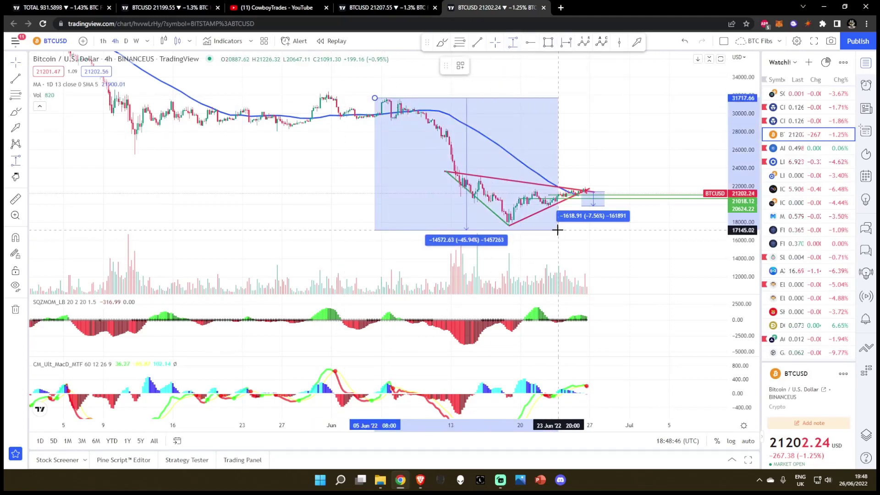
click(553, 225)
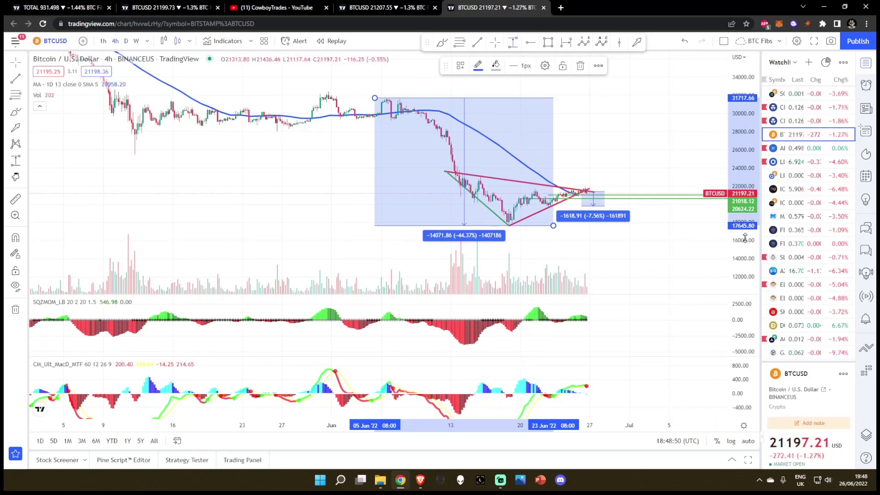
- Delete the date and price range box and zoom in on the triangle pattern
key(Delete)
drag(746, 238, 745, 111)
scroll(624, 175, up, 5)
drag(570, 179, 619, 112)
scroll(605, 224, up, 4)
drag(605, 224, 656, 229)
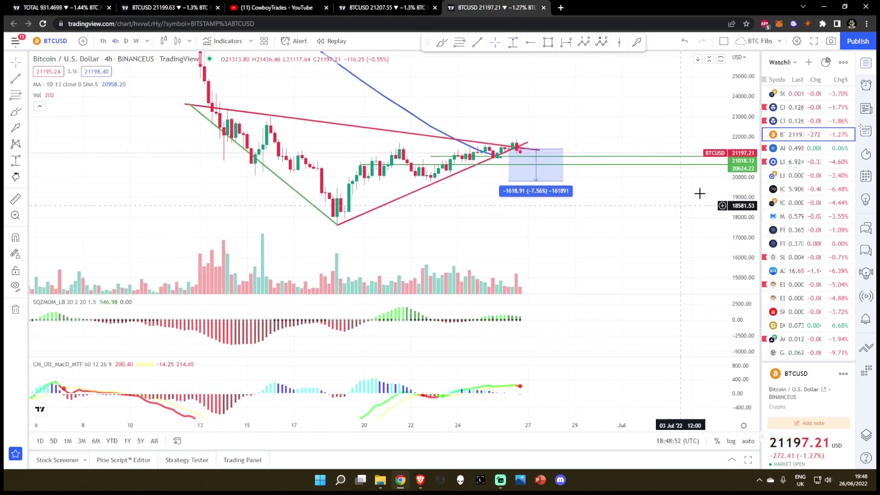
drag(733, 202, 732, 216)
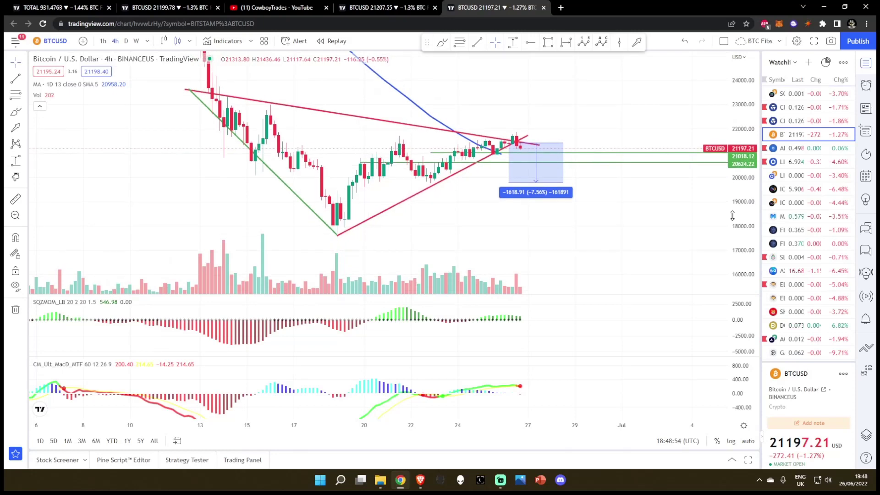
scroll(683, 224, down, 3)
- Sketch a brush projection of a decline after the last candle, undo it, and rescale the chart
click(439, 44)
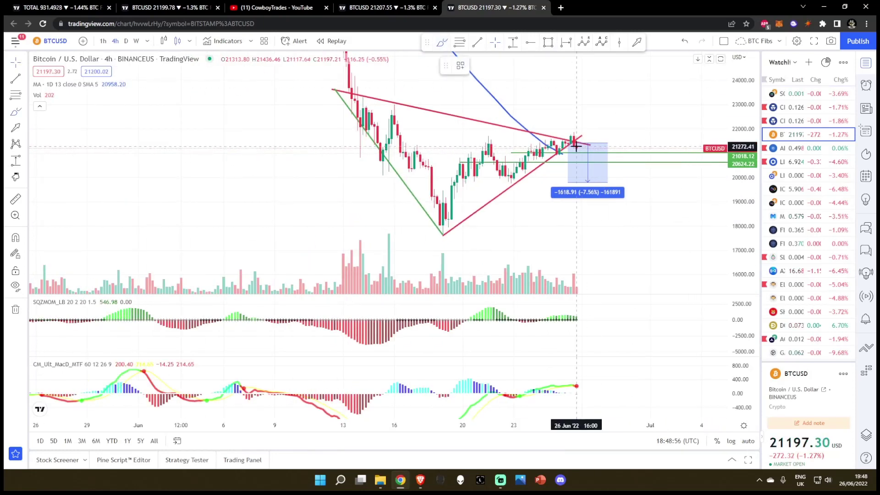
mouse_move(576, 146)
mouse_down()
mouse_move(643, 227)
mouse_move(678, 239)
mouse_move(689, 257)
mouse_up()
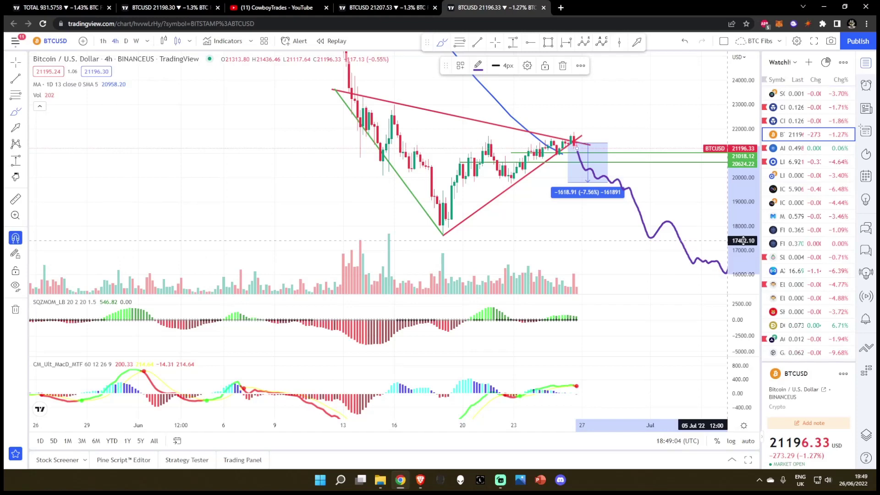
key(ctrl+z)
key(Escape)
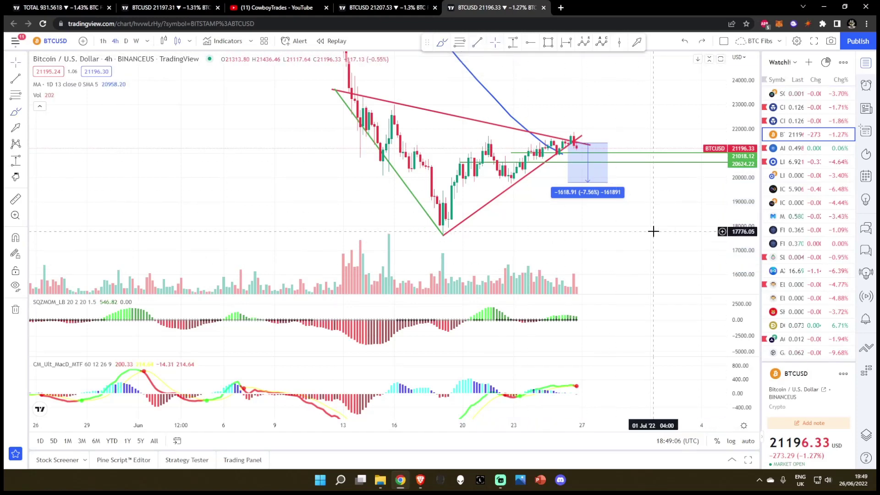
drag(653, 229, 635, 233)
scroll(668, 247, down, 1)
drag(748, 155, 745, 182)
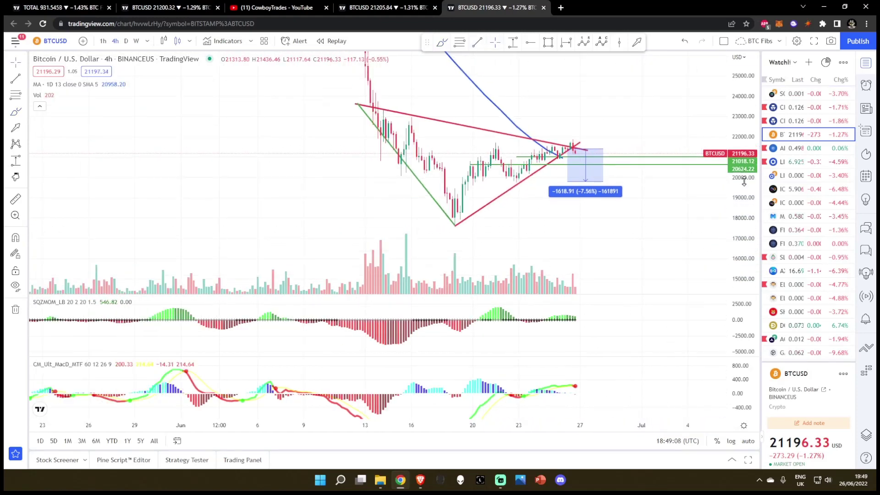
drag(742, 212, 737, 172)
- Try a Fib retracement from 17603 to about 21889, delete it, and open the head-and-shoulders tab
click(459, 42)
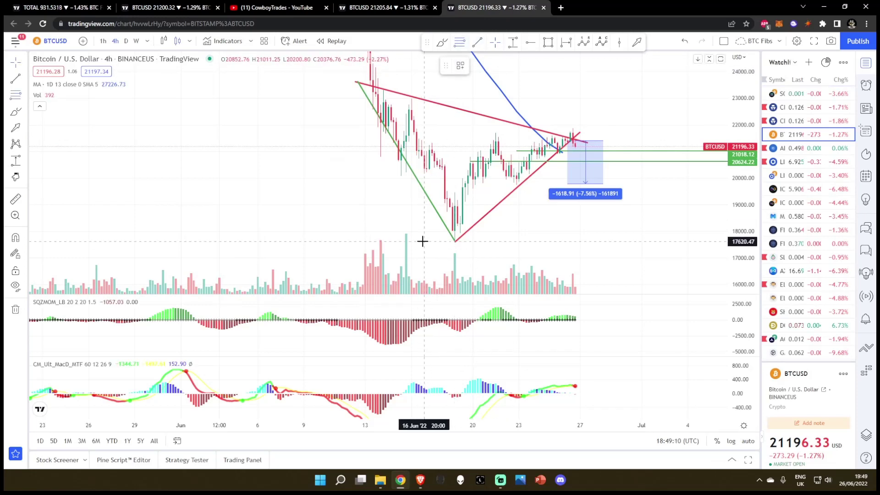
click(424, 242)
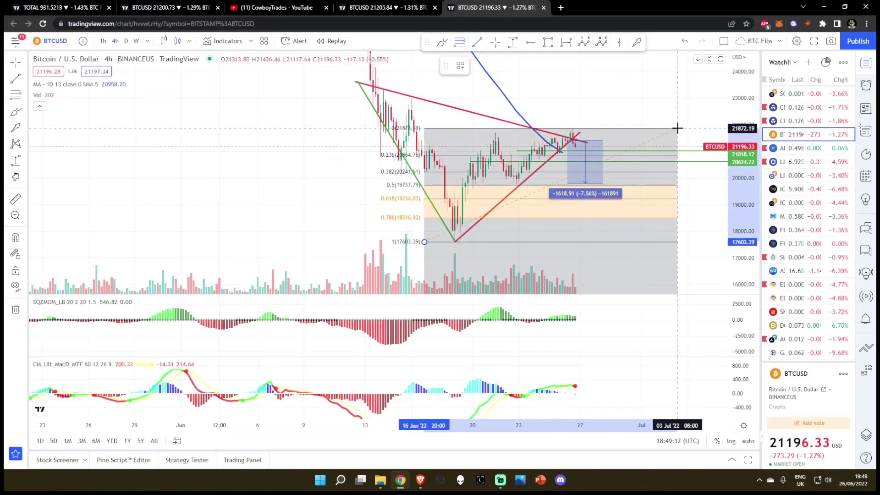
click(678, 128)
drag(631, 110, 582, 138)
mouse_move(749, 135)
mouse_down()
mouse_move(749, 192)
mouse_move(746, 162)
mouse_up()
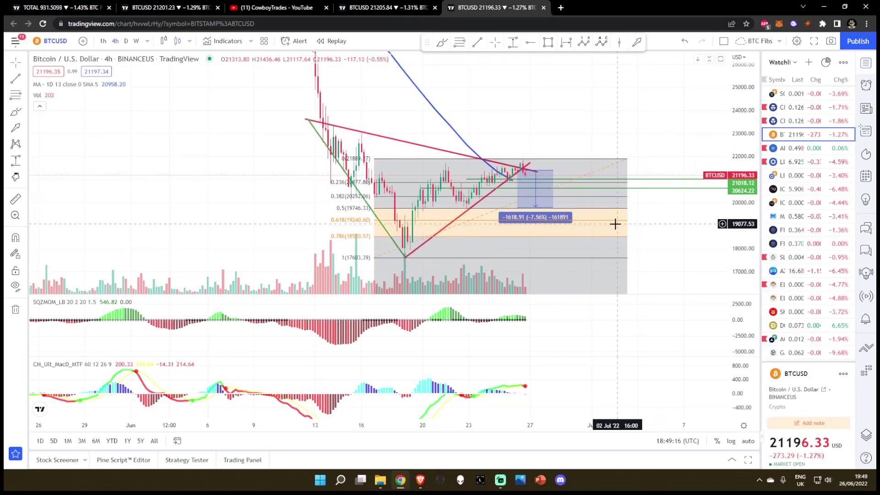
key(Delete)
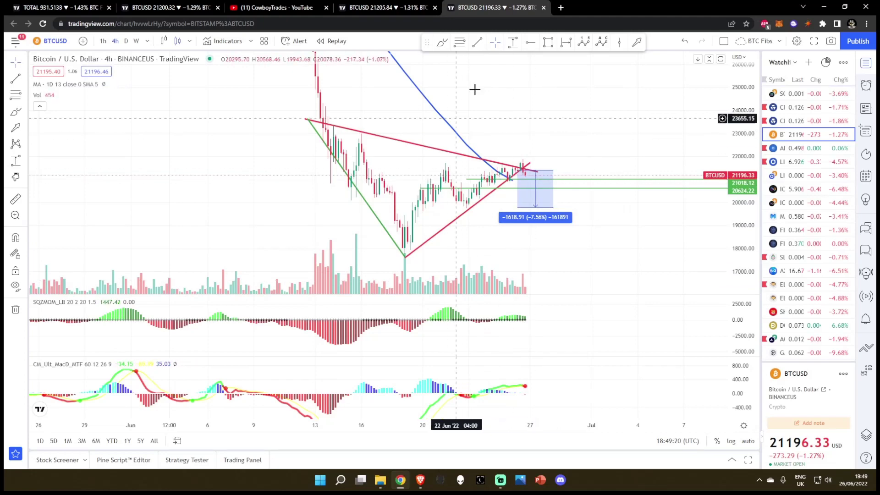
click(398, 5)
click(221, 5)
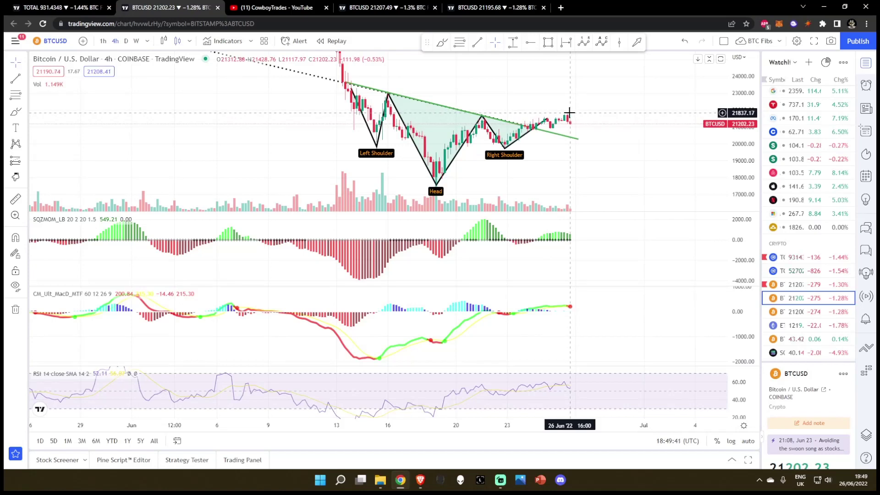
- On the Crypto Total Market Cap chart, place a horizontal ray at 916.992B after undoing a trial brush stroke
click(50, 4)
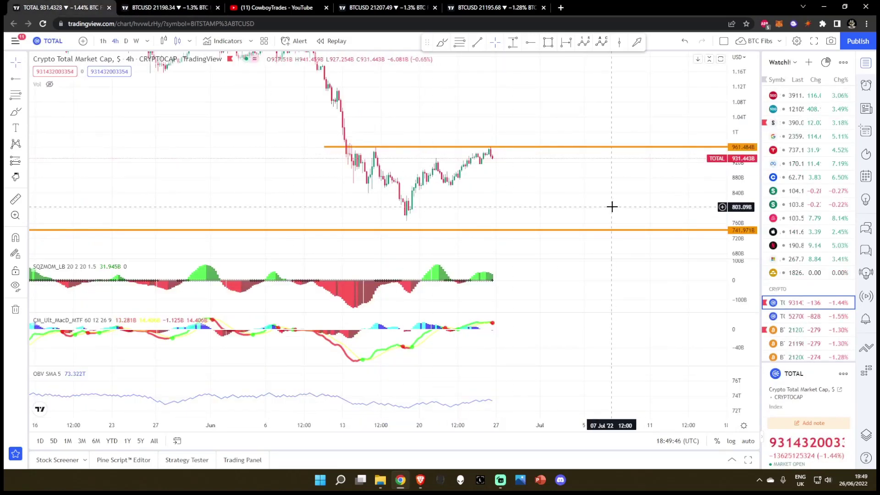
click(442, 43)
mouse_move(344, 148)
mouse_down()
mouse_move(367, 184)
mouse_move(387, 171)
mouse_move(407, 218)
mouse_move(433, 157)
mouse_move(454, 185)
mouse_move(485, 147)
mouse_move(507, 162)
mouse_up()
key(ctrl+z)
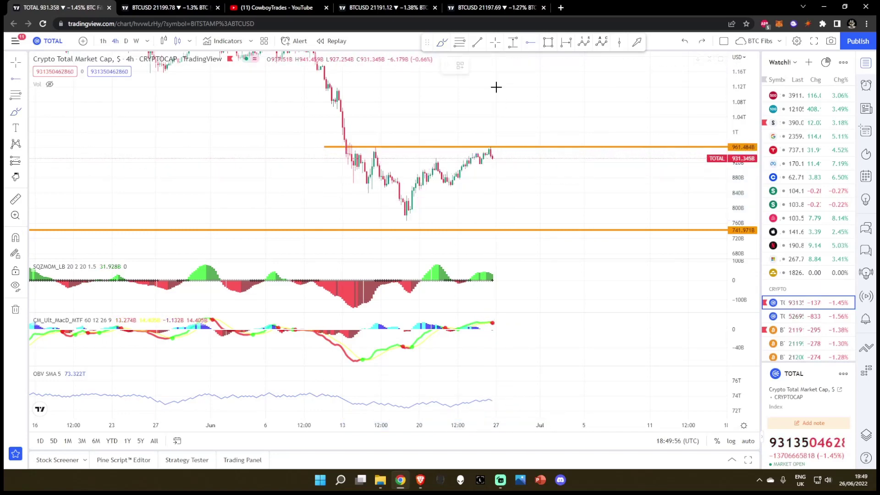
click(445, 164)
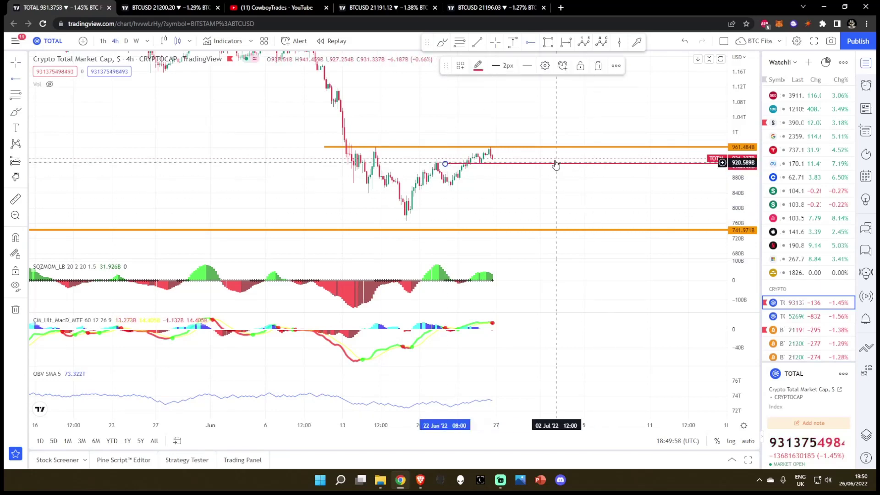
- Measure and delete a price range from the recent peak, delete the red ray, and open the Bitstamp chart
click(512, 42)
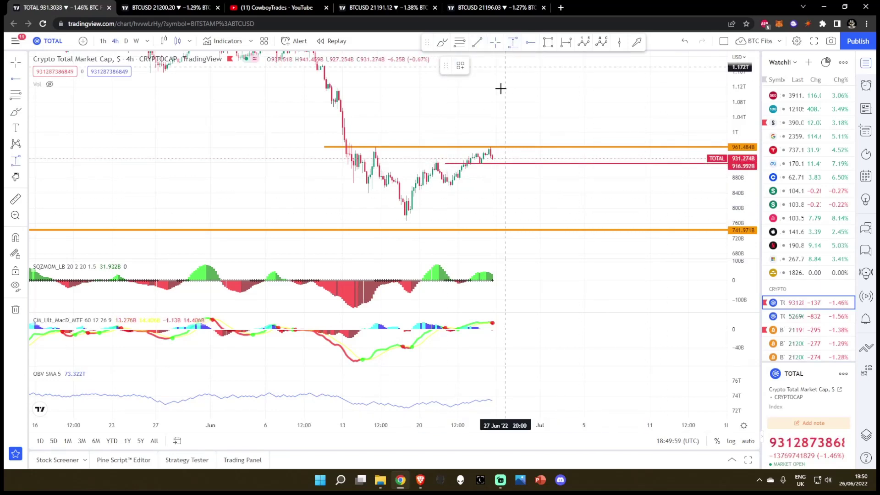
click(480, 158)
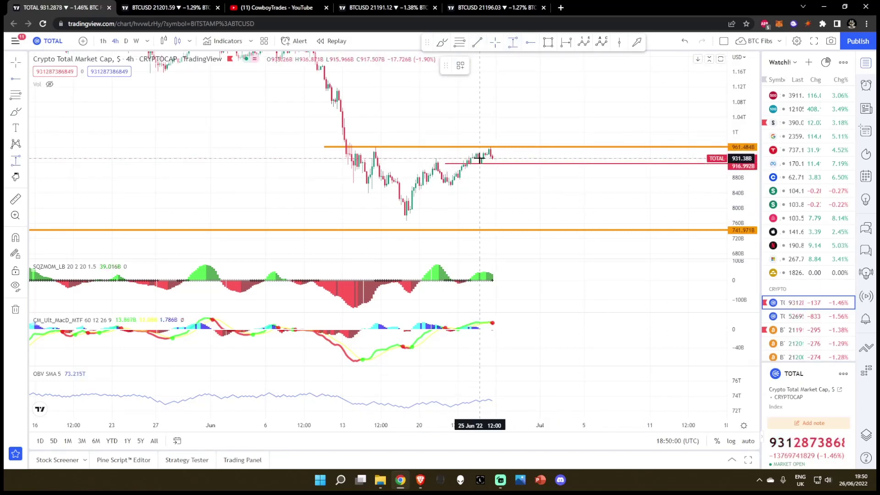
click(516, 164)
key(Delete)
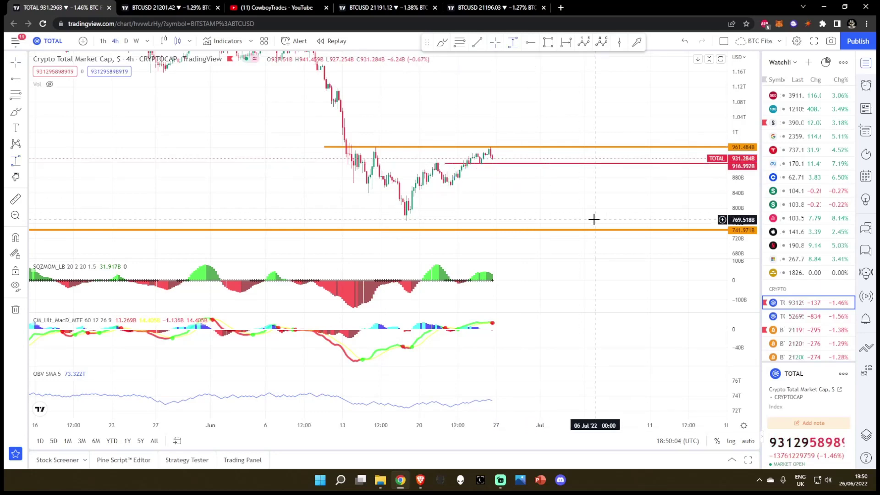
click(491, 164)
key(Delete)
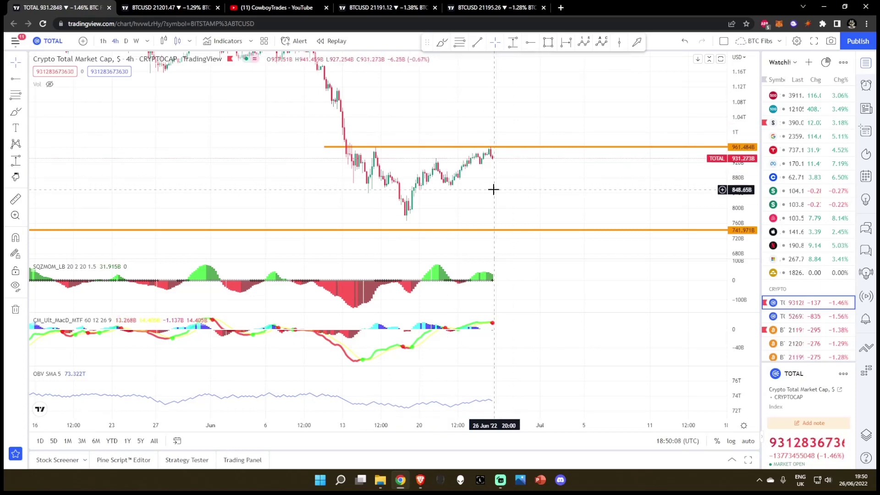
click(367, 7)
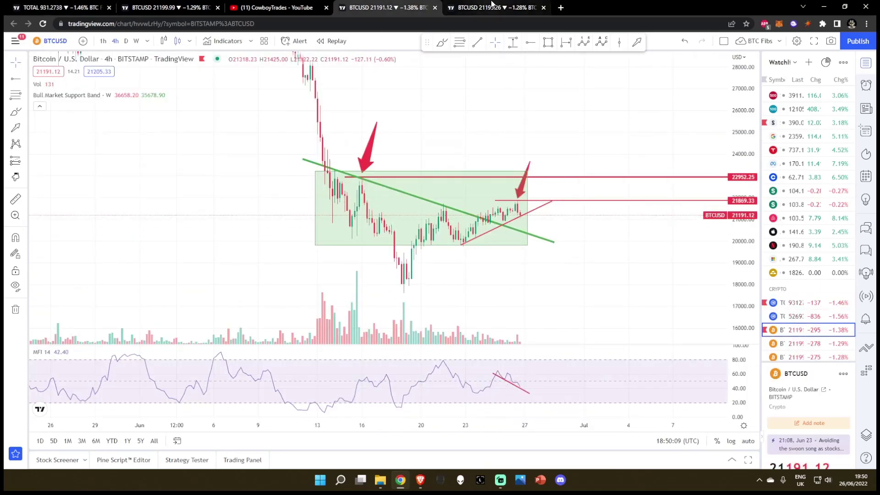
- On the Bitstamp BTCUSD chart, brush-circle the 21 Jun high and the latest high under the red arrow
click(491, 5)
click(196, 5)
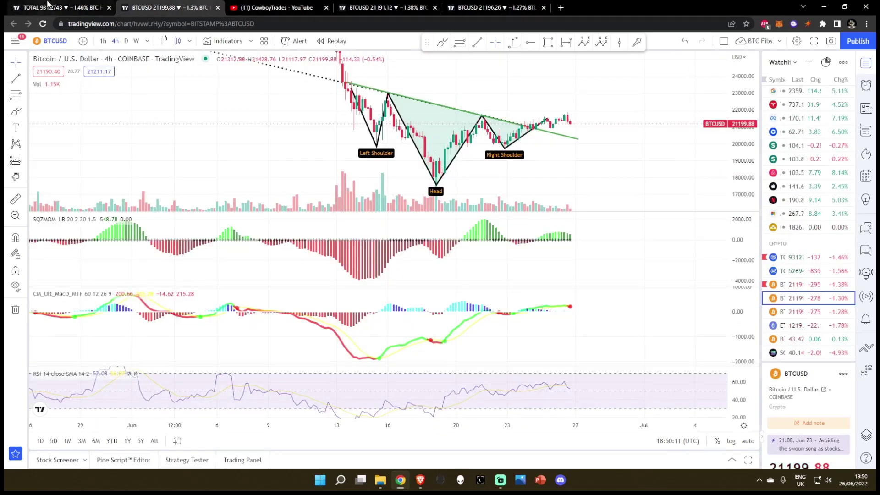
click(48, 5)
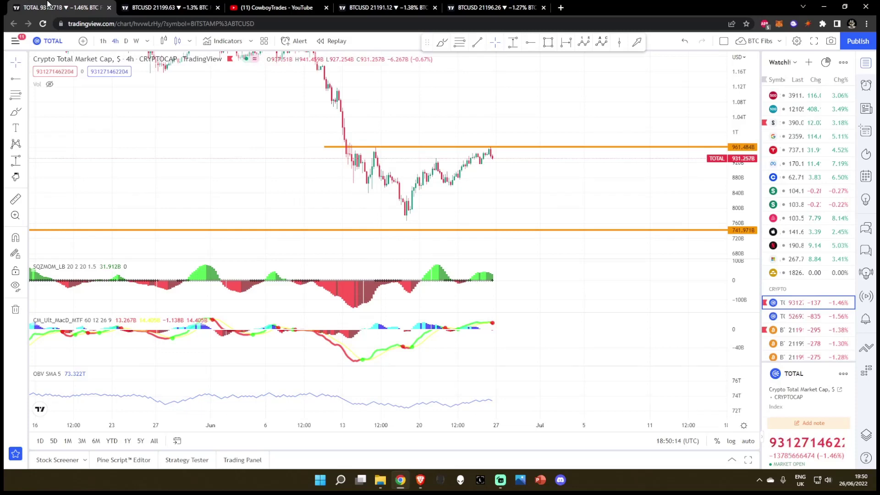
key(ctrl+shift+Tab)
key(ctrl+shift+Tab)
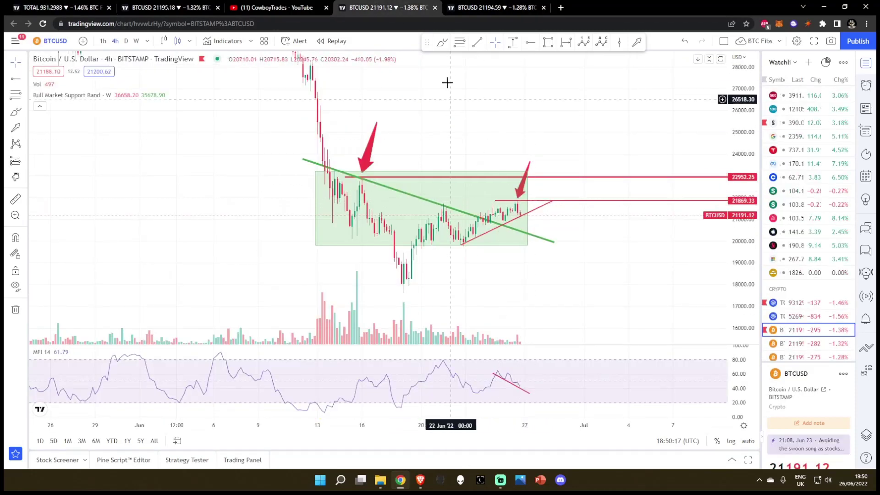
click(443, 43)
drag(447, 201, 456, 202)
drag(516, 202, 528, 211)
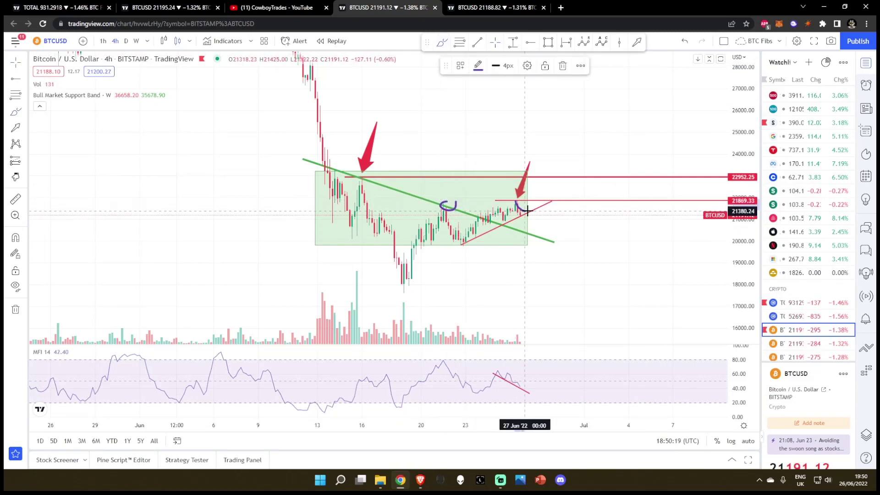
- On the TOTAL chart, circle the mid-June and latest highs at the orange resistance, then undo them
click(6, 4)
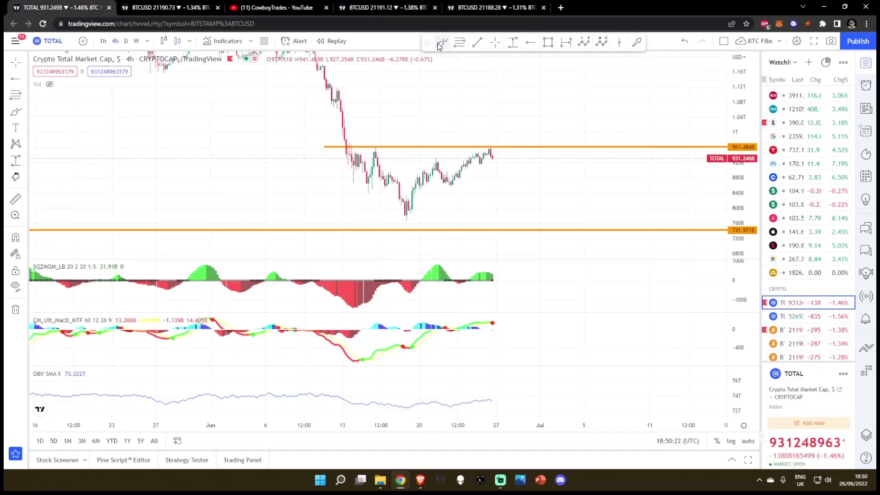
drag(377, 145, 377, 145)
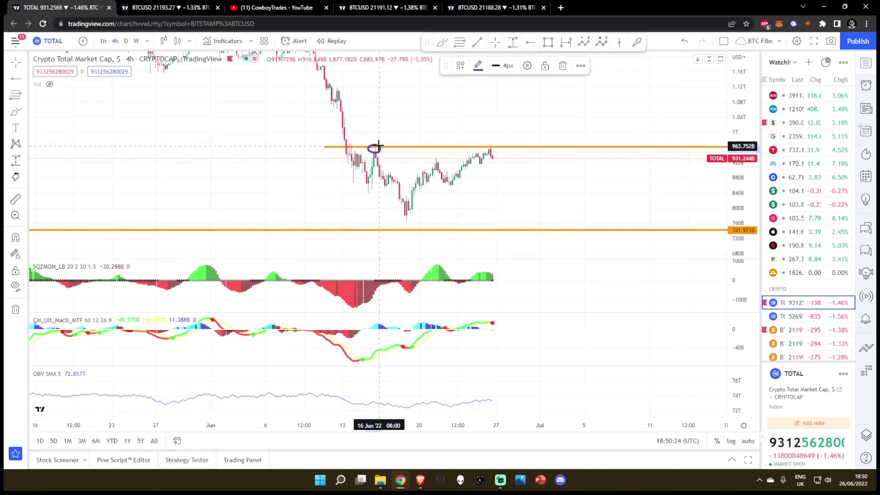
mouse_move(493, 150)
mouse_down()
mouse_move(483, 153)
mouse_move(490, 142)
mouse_up()
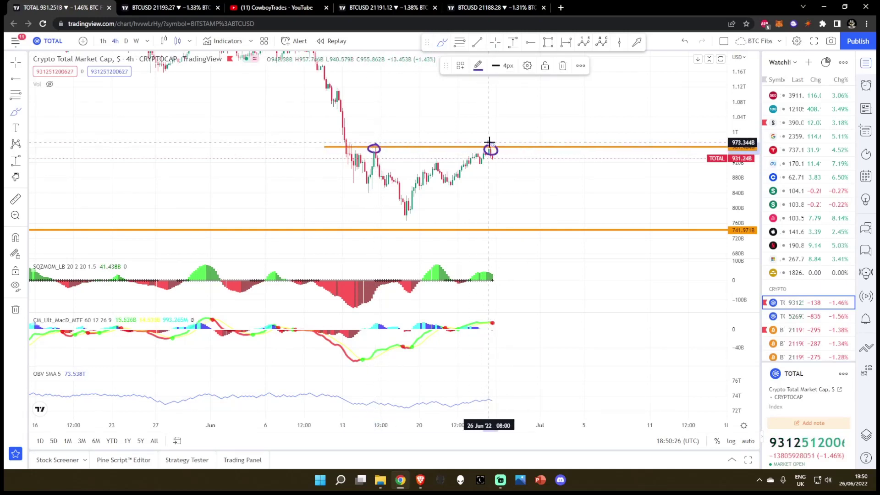
key(ctrl+z)
key(ctrl+z)
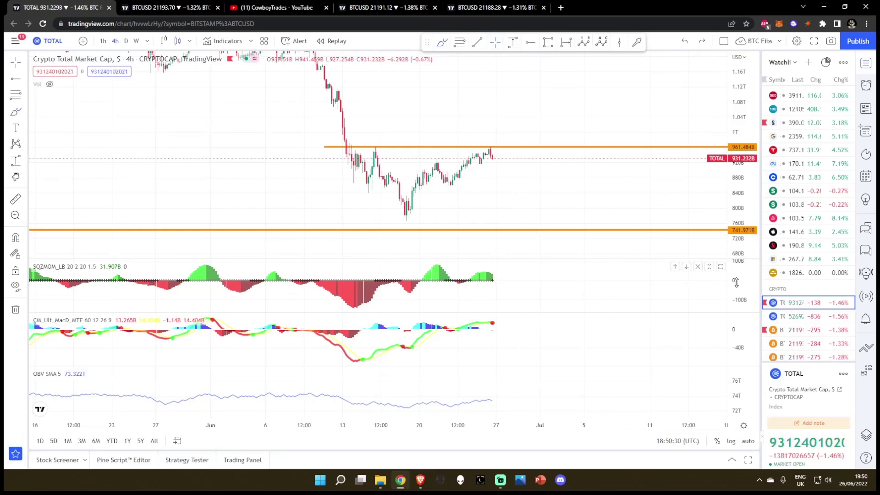
- Glance at the Binance triangle chart, then zoom the TOTAL chart out and pan back to late 2021
click(496, 7)
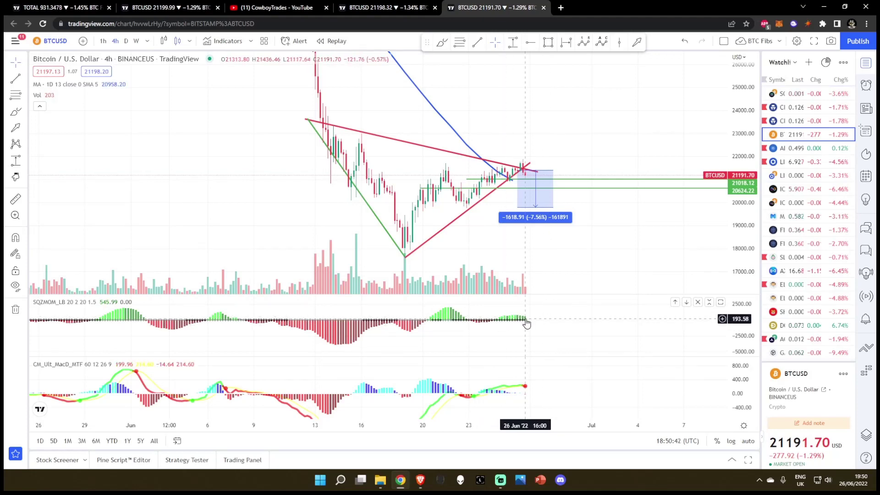
key(ctrl+Tab)
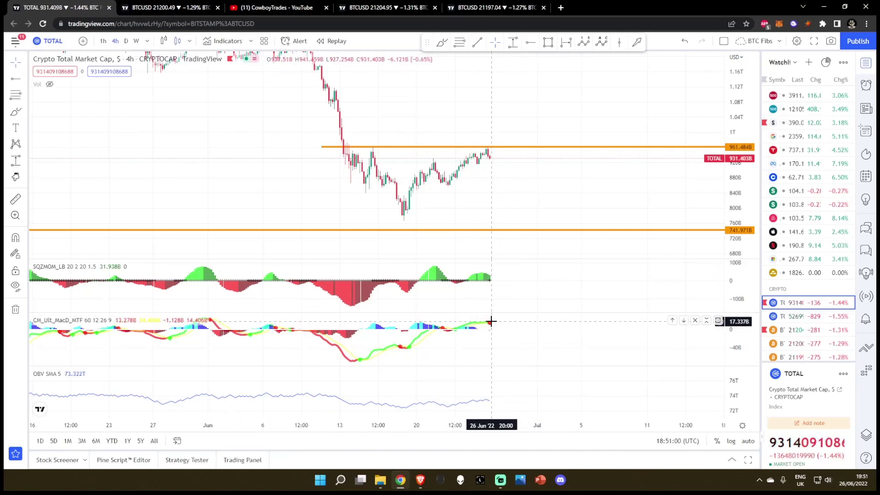
scroll(491, 326, down, 3)
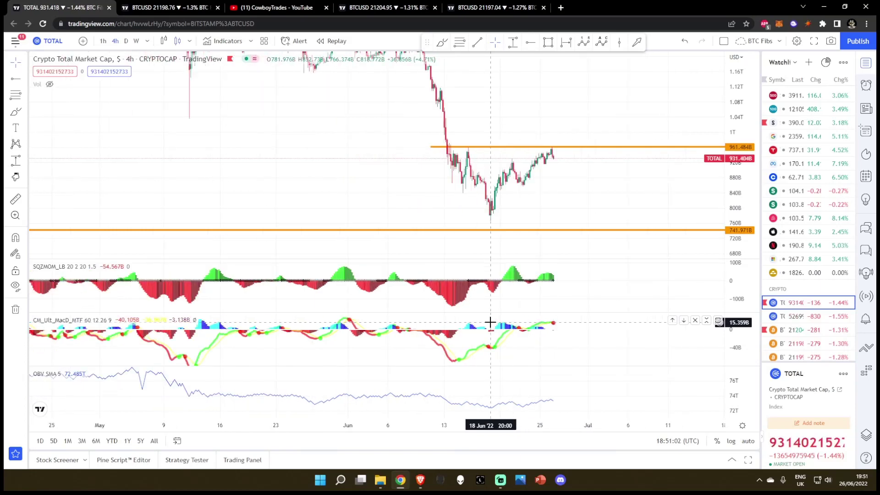
scroll(362, 346, down, 2)
scroll(362, 346, down, 3)
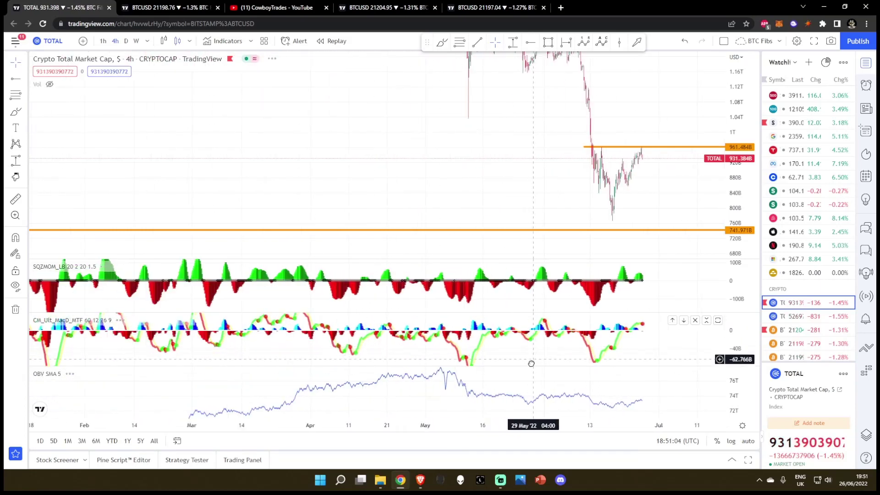
scroll(366, 333, down, 3)
scroll(365, 330, down, 3)
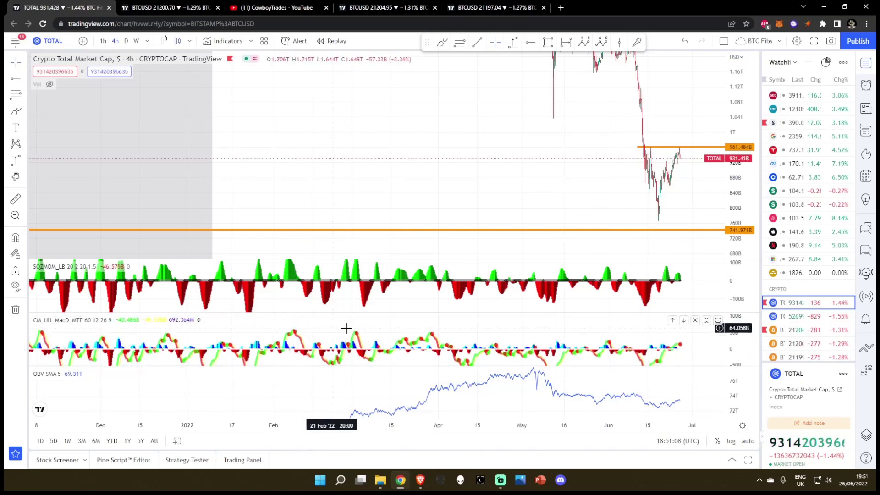
drag(508, 332, 420, 311)
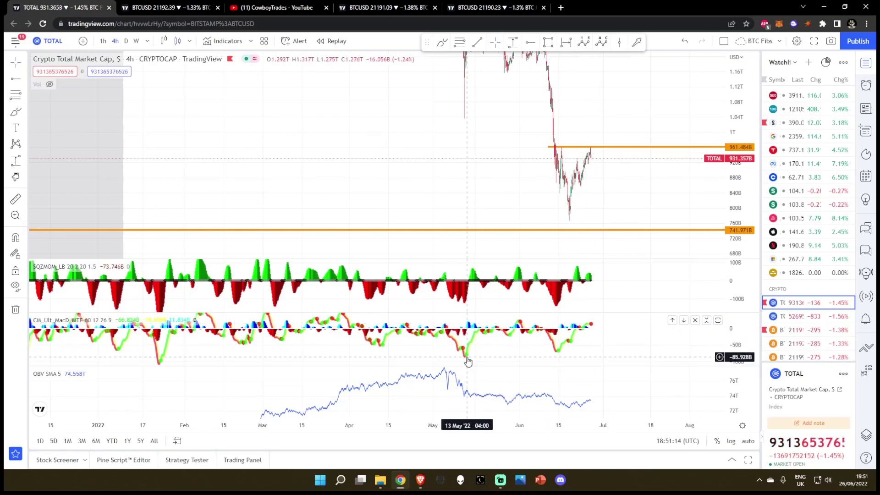
- Draw a trend line along the MACD lows from January, then delete it
scroll(467, 362, down, 5)
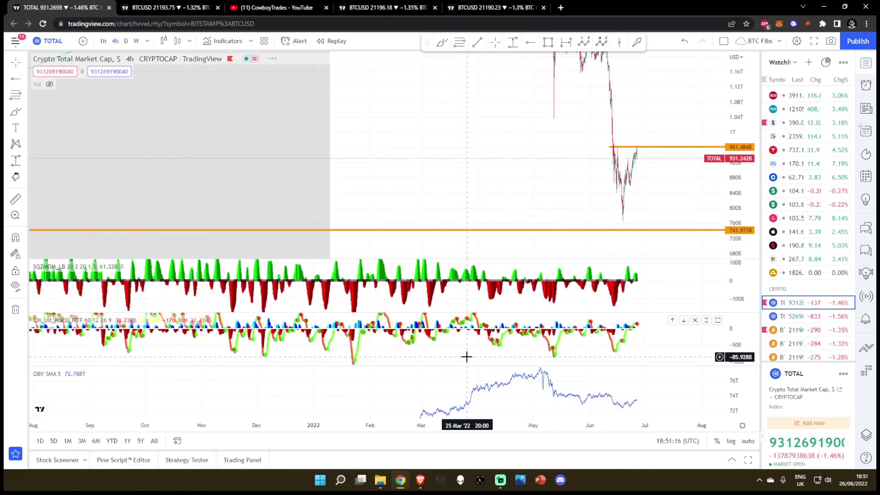
drag(466, 356, 444, 346)
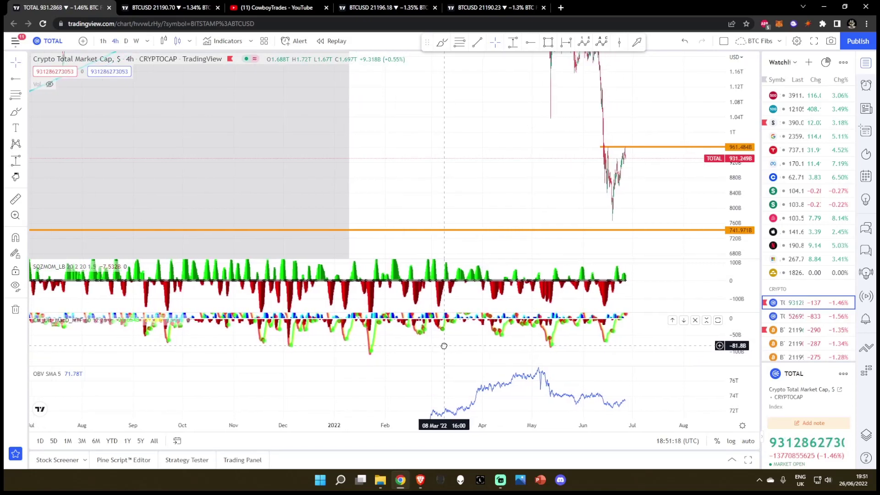
click(476, 46)
click(370, 355)
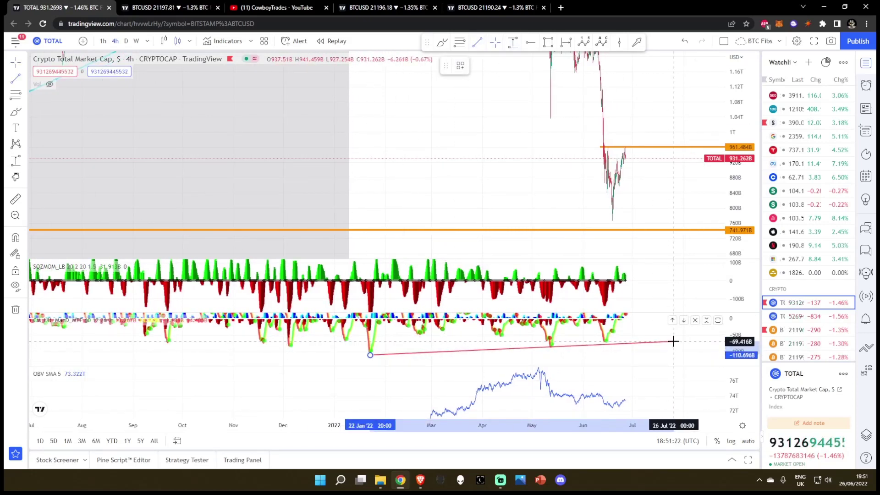
click(673, 342)
key(Delete)
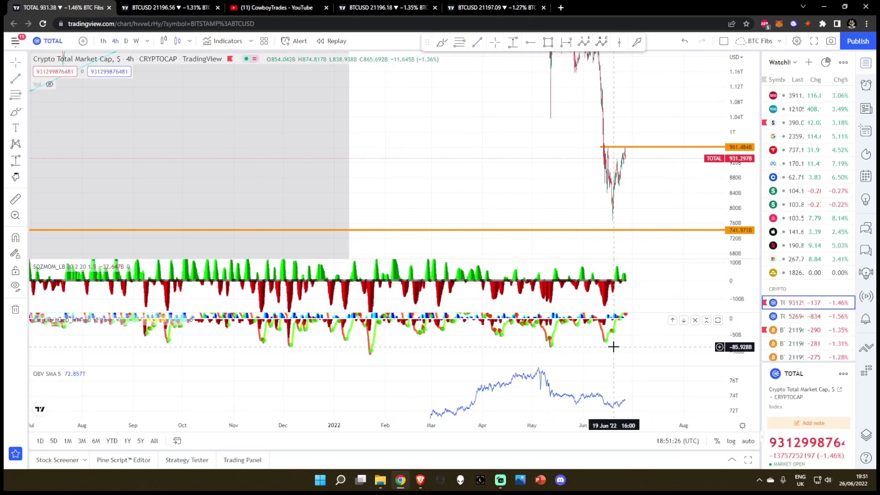
- Zoom and pan back to the latest June candles and stretch them vertically
scroll(615, 346, up, 14)
key(Escape)
drag(371, 212, 642, 232)
scroll(642, 232, up, 9)
drag(566, 213, 574, 177)
drag(736, 204, 727, 174)
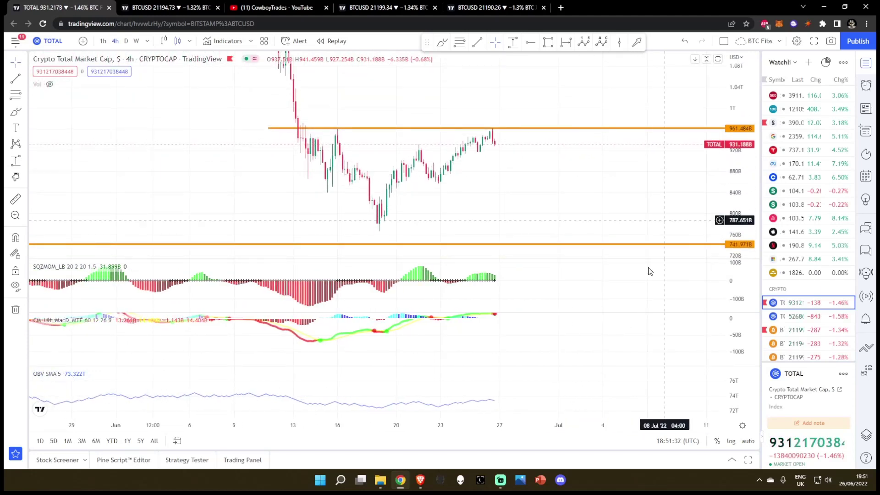
- Maximise the OBV pane, flatten its scale, and brush-circle its successive highs from early May to late June
double_click(561, 394)
scroll(560, 394, down, 5)
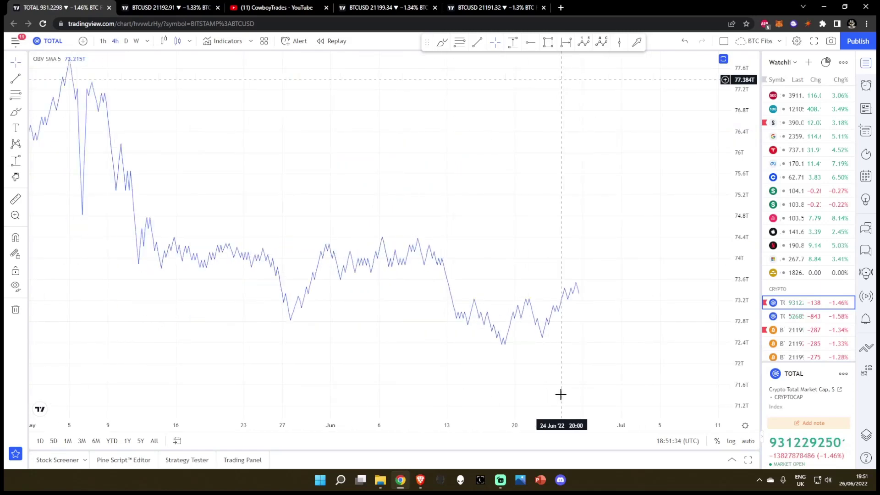
drag(738, 209, 740, 261)
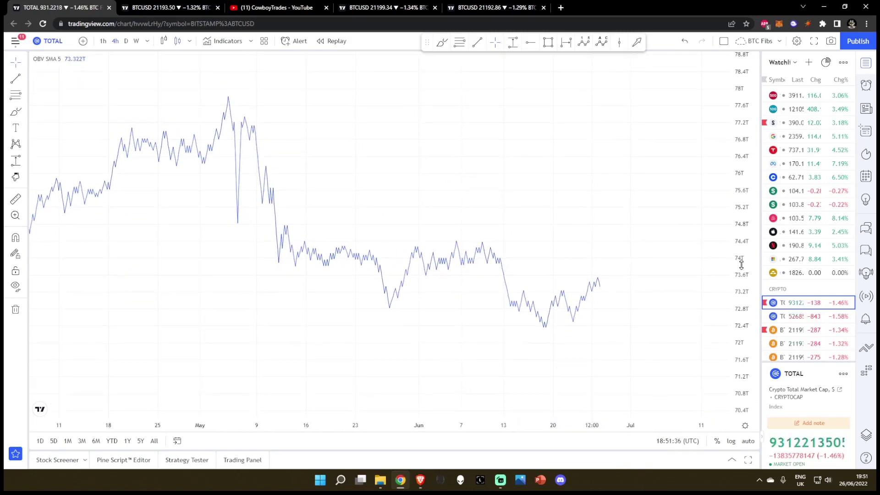
click(442, 43)
mouse_move(232, 94)
mouse_down()
mouse_move(247, 125)
mouse_move(246, 111)
mouse_up()
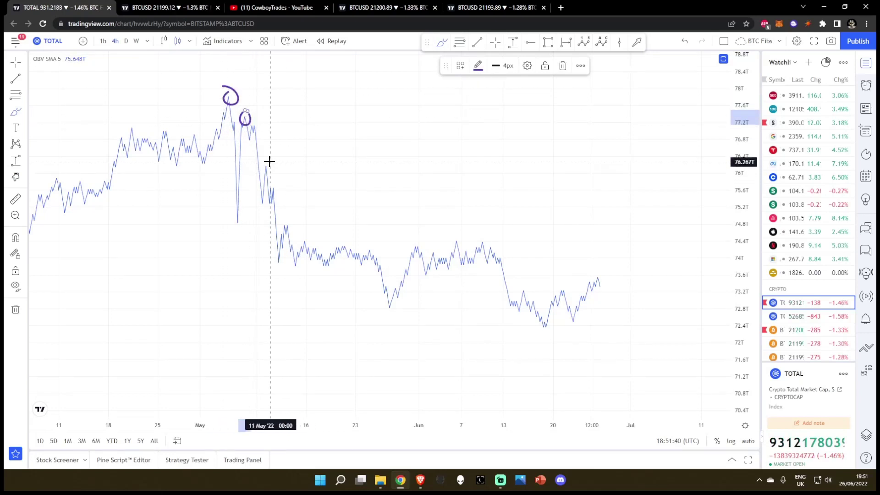
drag(269, 161, 267, 160)
drag(289, 221, 281, 222)
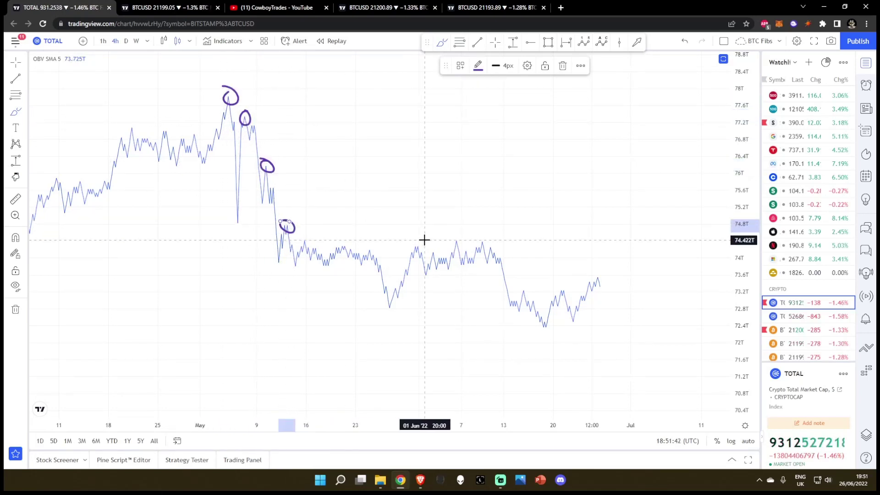
drag(459, 238, 453, 242)
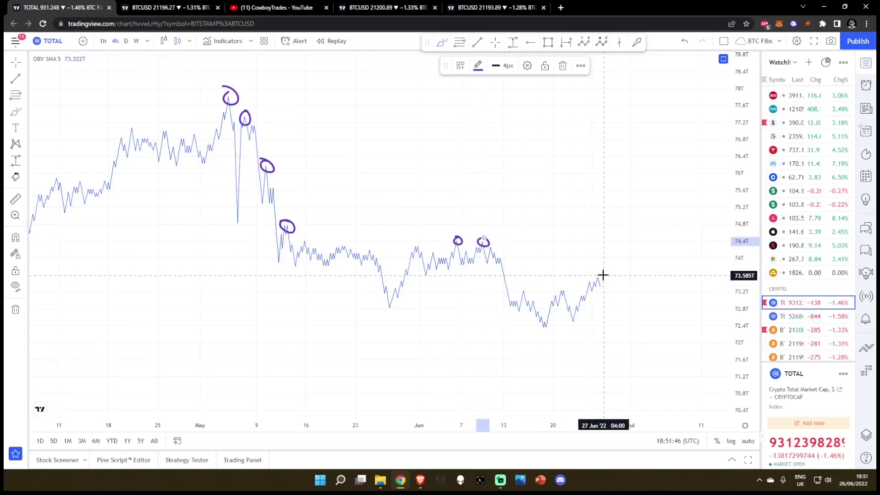
drag(601, 274, 600, 273)
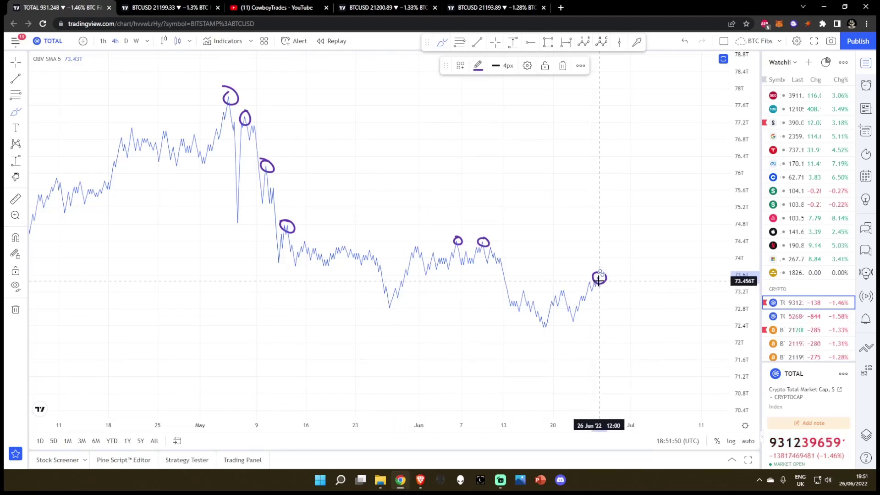
- Sketch a projected drop and a falling support line through the late-May and mid-June lows, then undo them
drag(599, 278, 644, 350)
drag(390, 307, 389, 306)
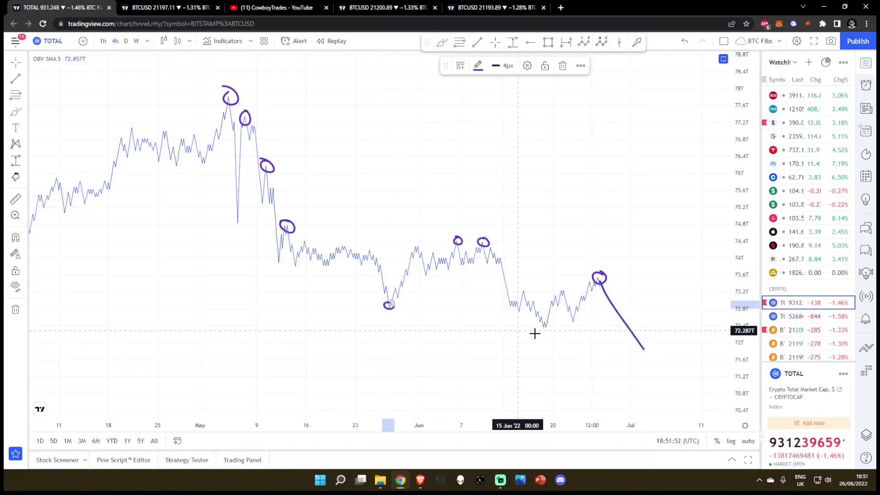
drag(537, 326, 541, 327)
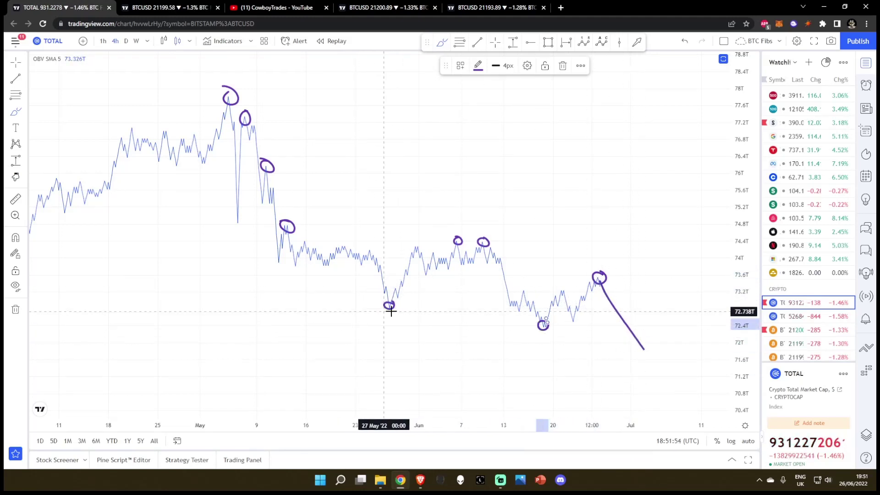
drag(389, 307, 670, 357)
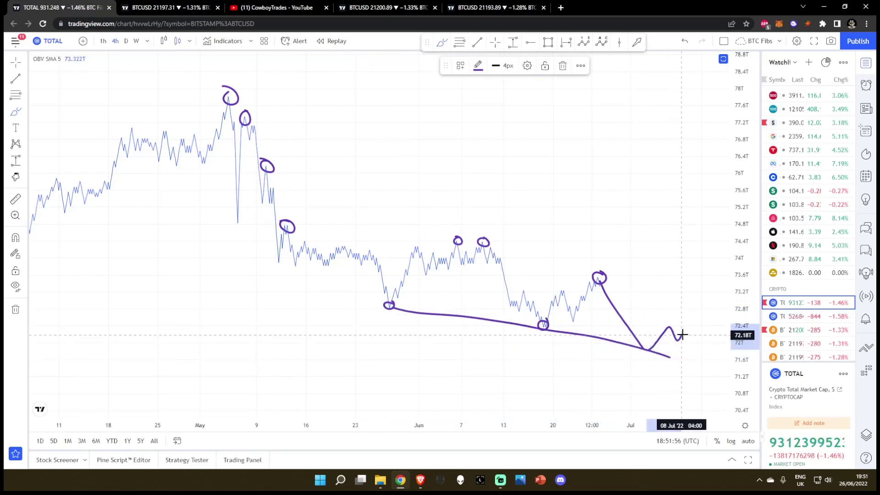
key(ctrl+z)
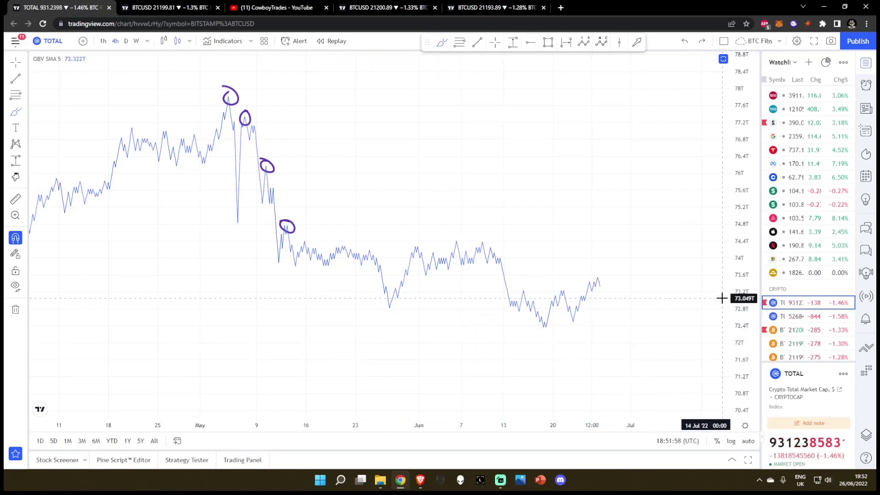
- Undo the OBV circles, restore the OBV pane, and briefly maximise and rescale the CM_Ult_MacD_MTF pane
key(ctrl+z)
key(ctrl+z)
key(ctrl+z)
key(ctrl+z)
click(495, 44)
double_click(470, 151)
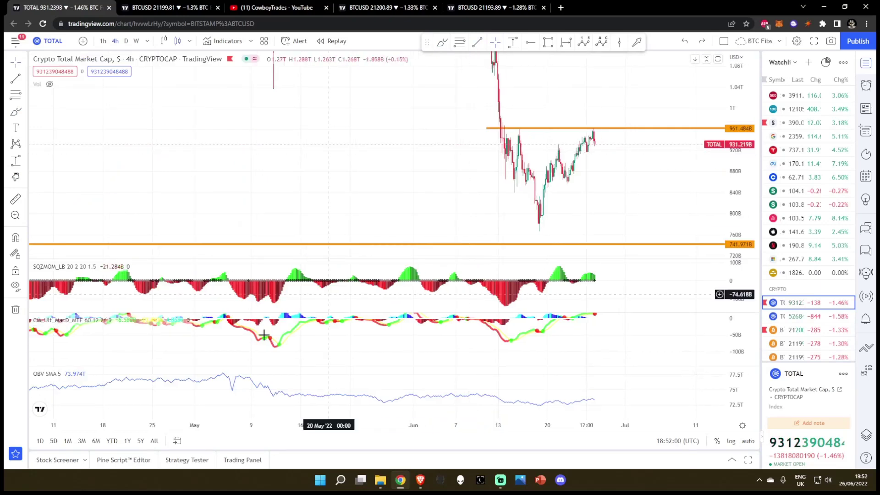
double_click(444, 338)
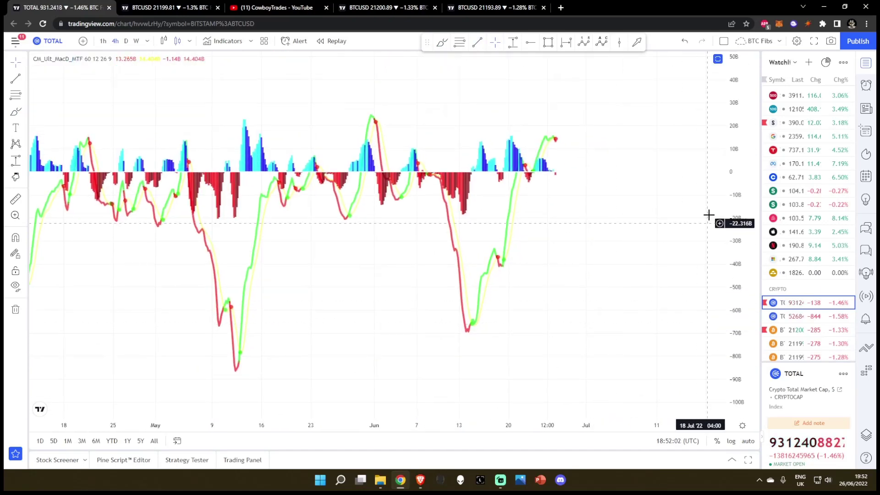
drag(737, 183, 736, 344)
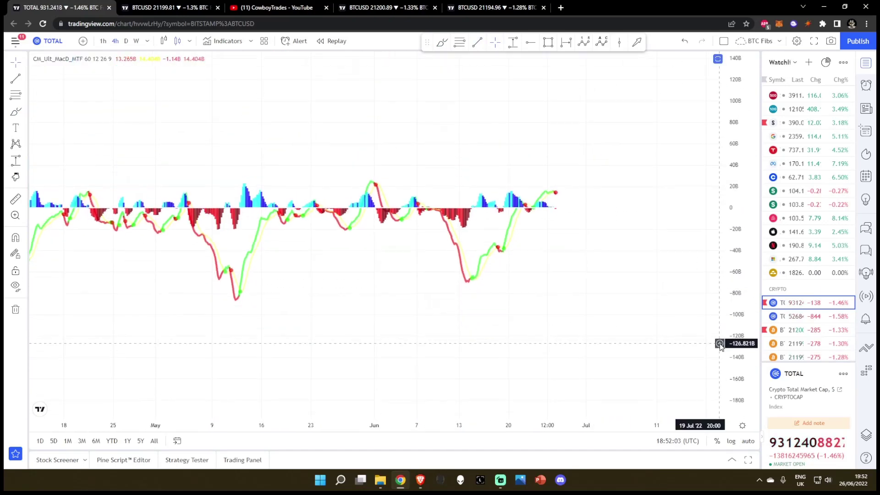
double_click(575, 205)
- Maximise the SQZMOM_LB pane, rescale its histogram, and open then close its settings
double_click(568, 301)
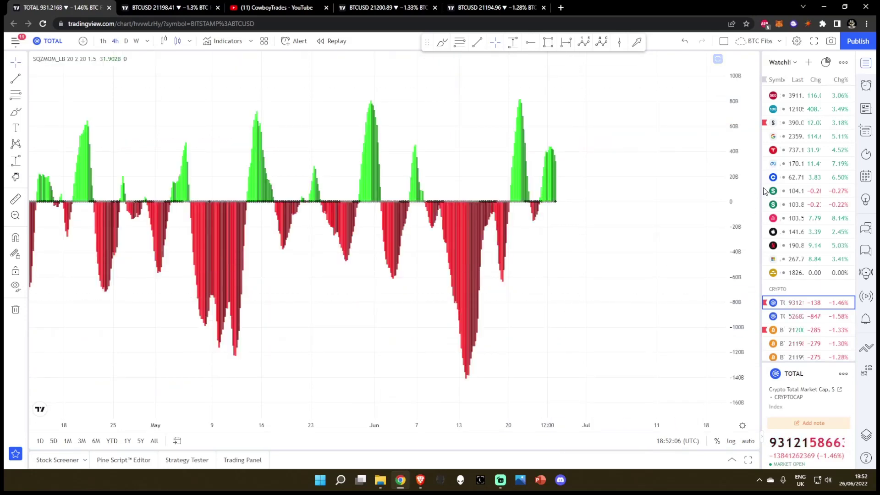
drag(716, 170, 718, 248)
drag(744, 187, 740, 379)
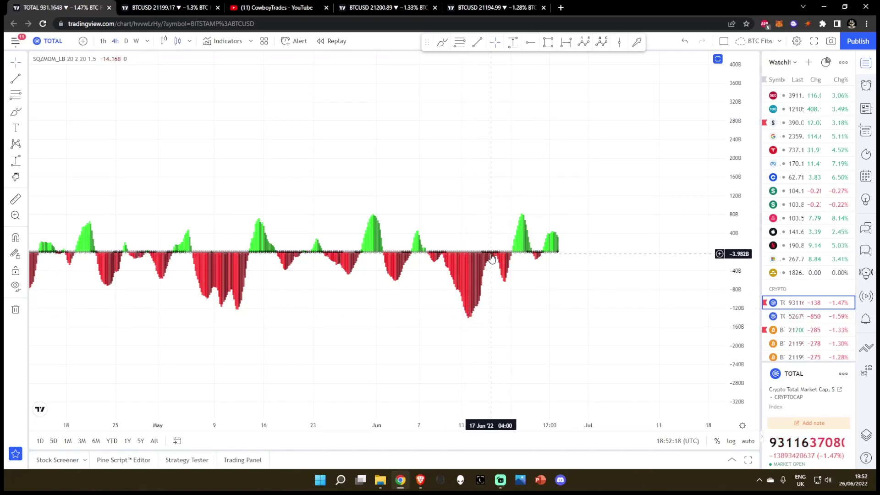
double_click(506, 284)
click(510, 167)
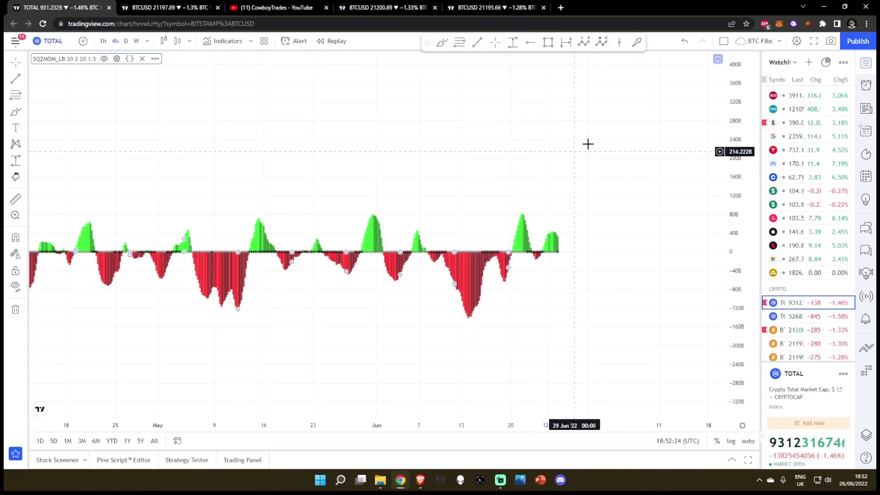
- Shift and compress the SQZMOM histogram, then restore the full price-plus-indicators layout
drag(598, 138, 591, 270)
drag(752, 161, 725, 415)
drag(630, 167, 572, 368)
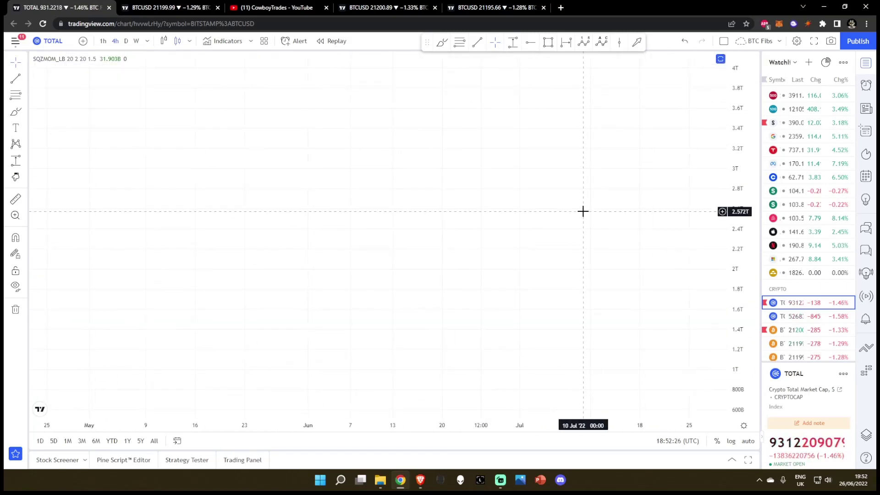
double_click(583, 211)
scroll(540, 349, down, 2)
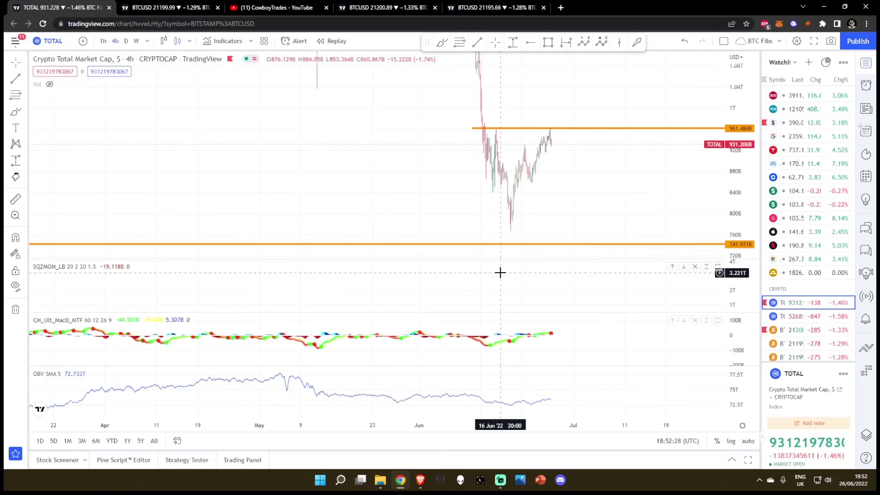
- Drag the SQZMOM histogram back into its pane, restretch and centre it vertically
drag(522, 292, 523, 250)
drag(739, 298, 734, 220)
drag(643, 293, 637, 335)
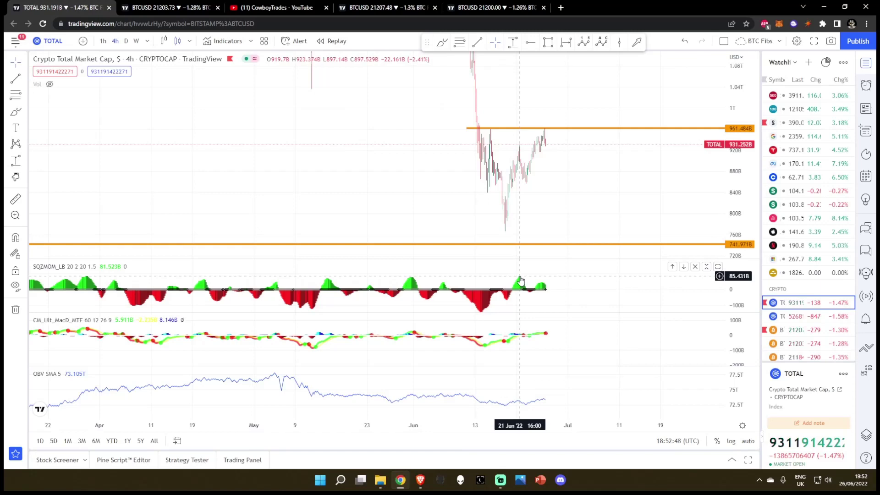
- Zoom and pan the TOTAL chart toward recent candles, then go to the Binance BTCUSD chart
scroll(521, 278, up, 6)
drag(457, 199, 574, 212)
scroll(579, 216, up, 3)
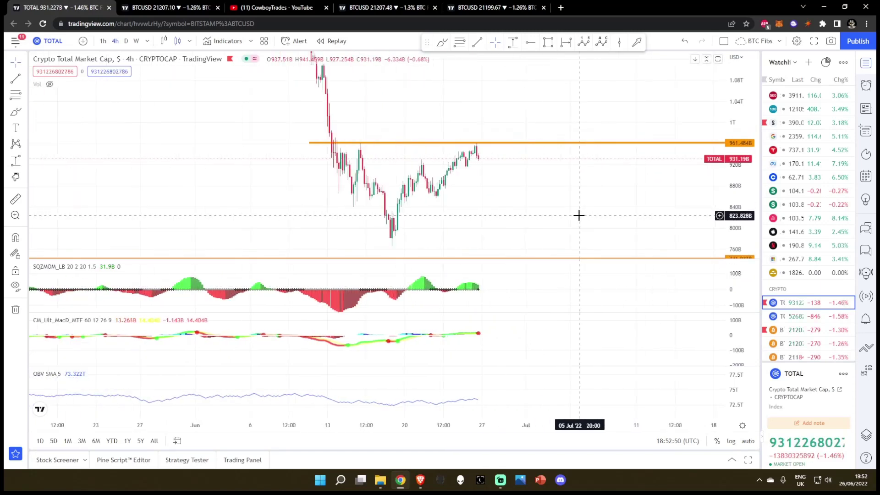
drag(519, 224, 548, 217)
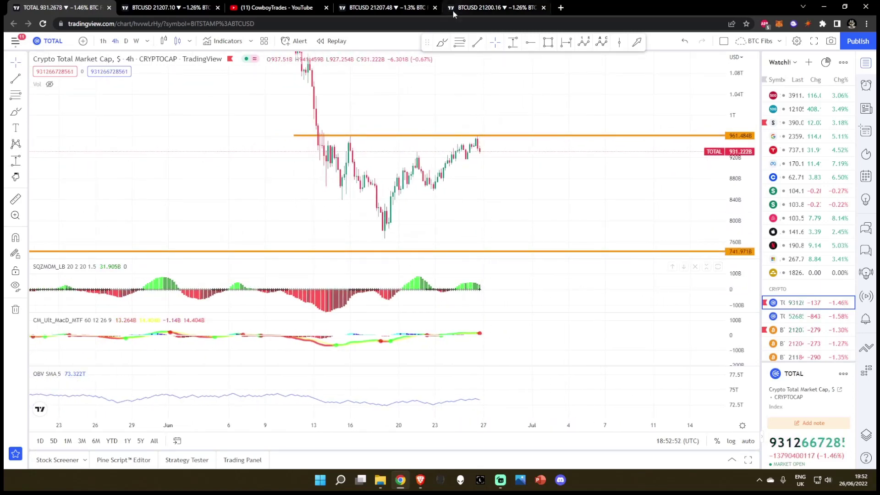
mouse_move(472, 282)
mouse_down()
mouse_move(499, 298)
mouse_move(536, 290)
mouse_up()
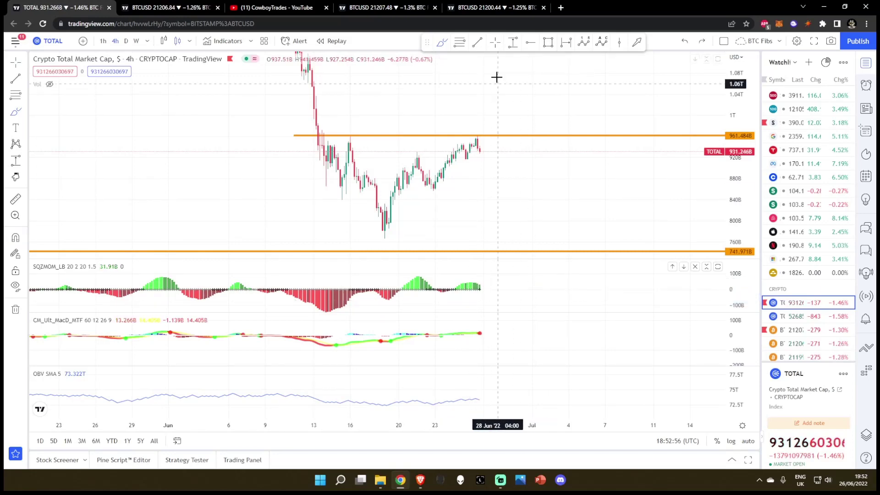
click(491, 8)
scroll(610, 347, down, 5)
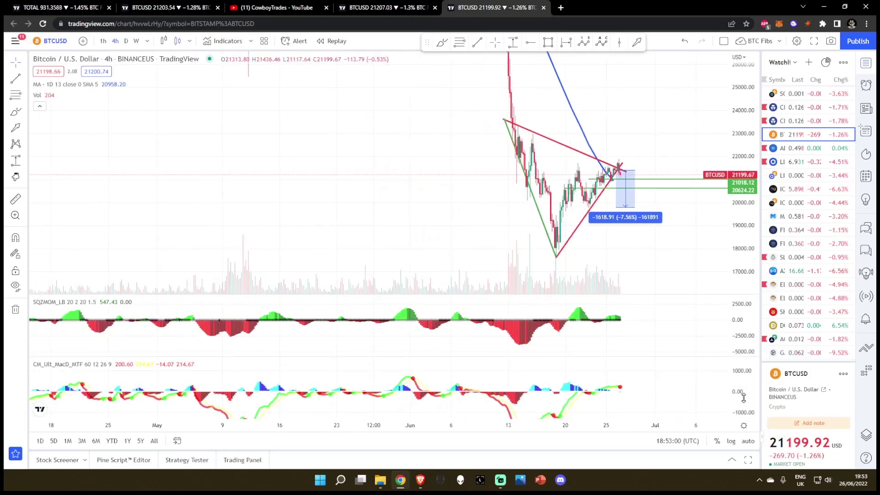
- Zoom the 4h time axis and rescale the price axis so the triangle and −7.56% drop box fill the view
scroll(676, 407, down, 2)
scroll(256, 395, down, 2)
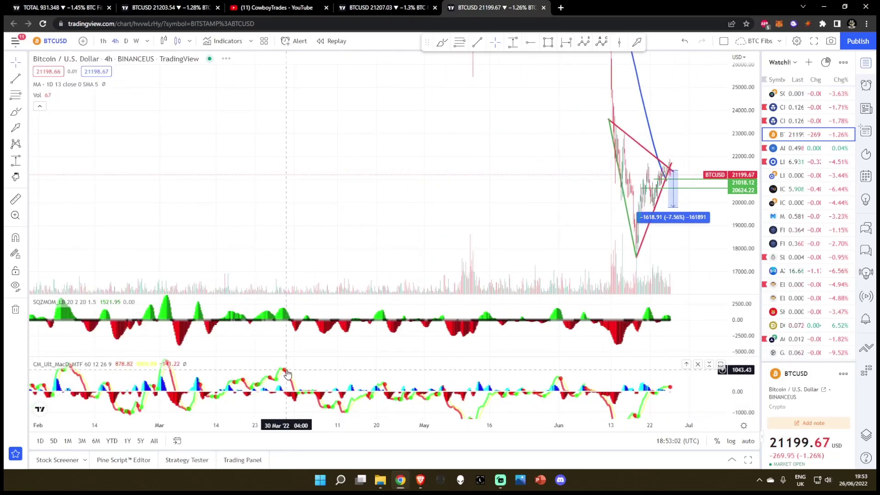
scroll(553, 389, up, 1)
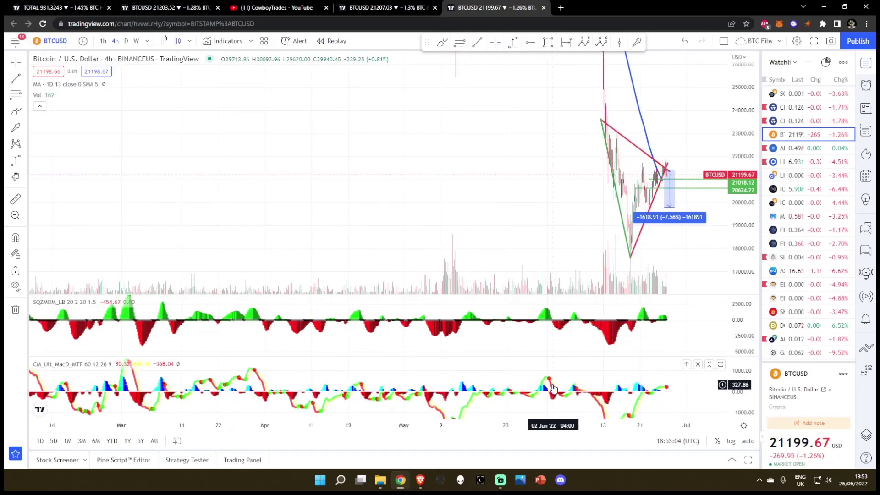
scroll(666, 385, up, 4)
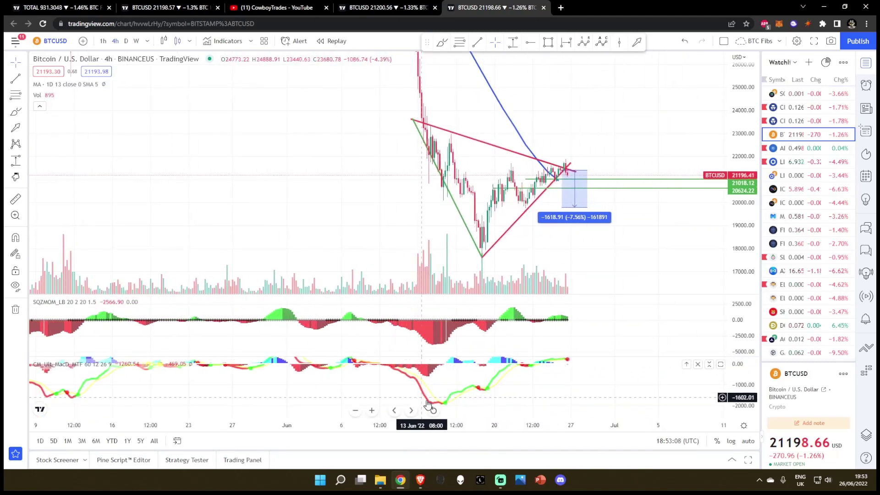
mouse_move(743, 250)
mouse_down()
mouse_move(746, 210)
mouse_move(745, 244)
mouse_up()
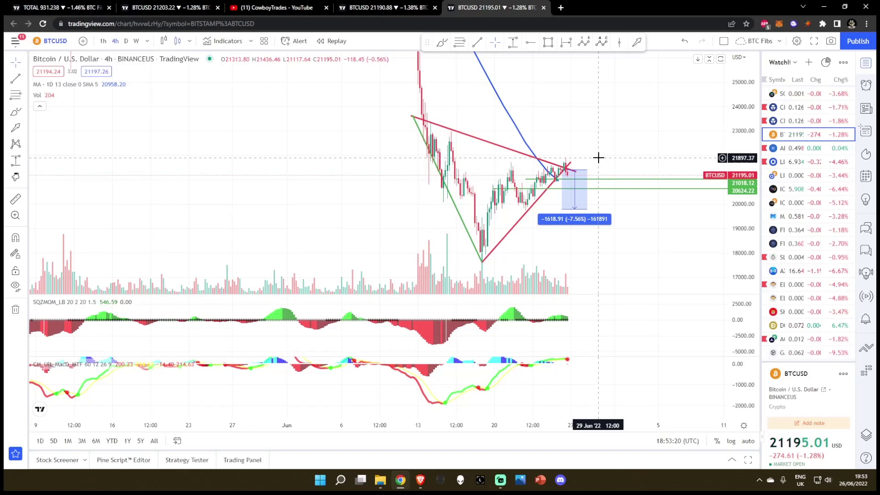
drag(741, 183, 739, 224)
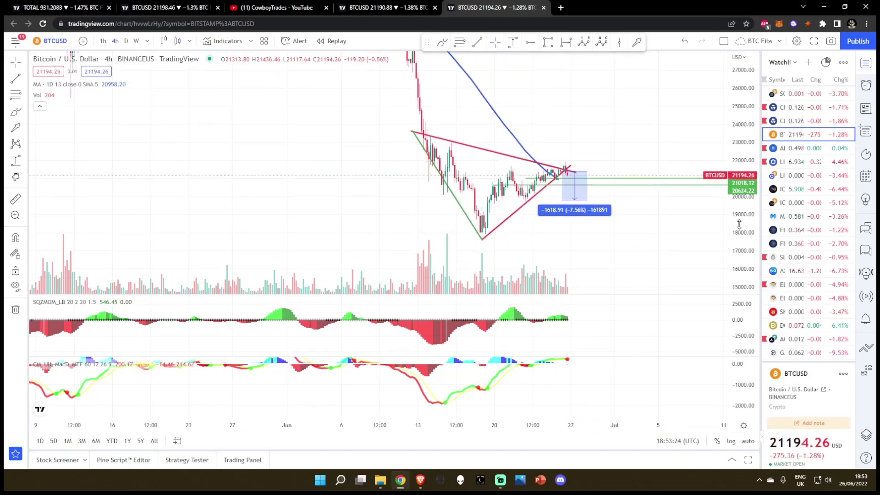
scroll(642, 232, up, 2)
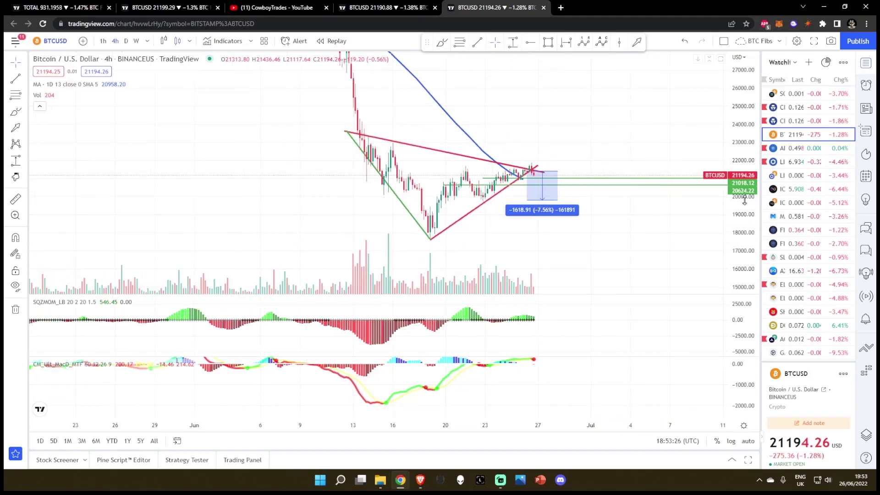
mouse_move(743, 201)
mouse_down()
mouse_move(744, 184)
mouse_move(743, 206)
mouse_up()
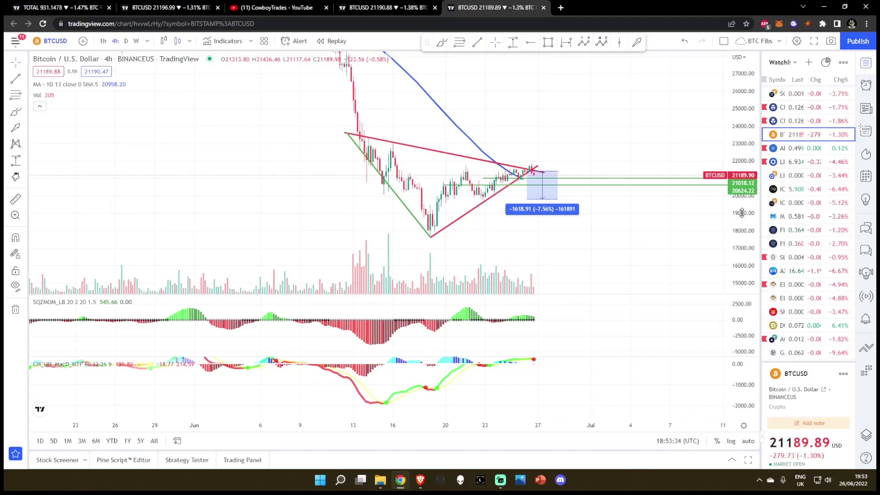
drag(743, 213, 742, 197)
scroll(603, 152, up, 2)
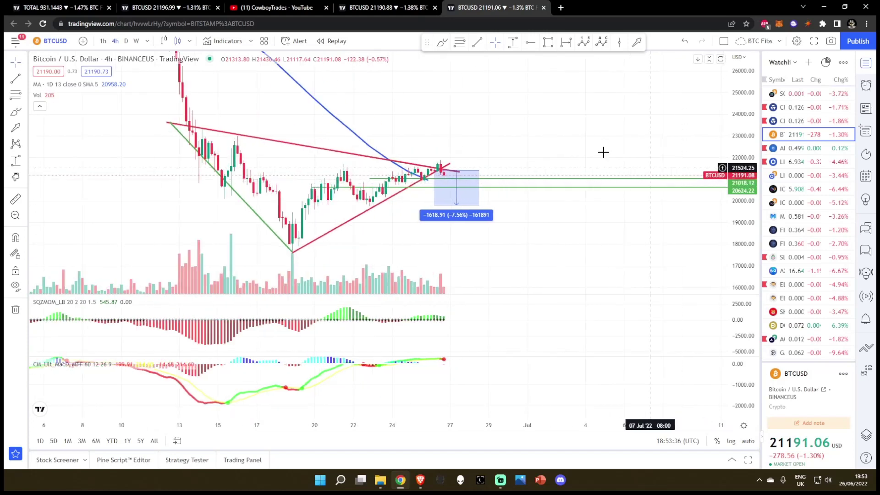
scroll(604, 152, up, 5)
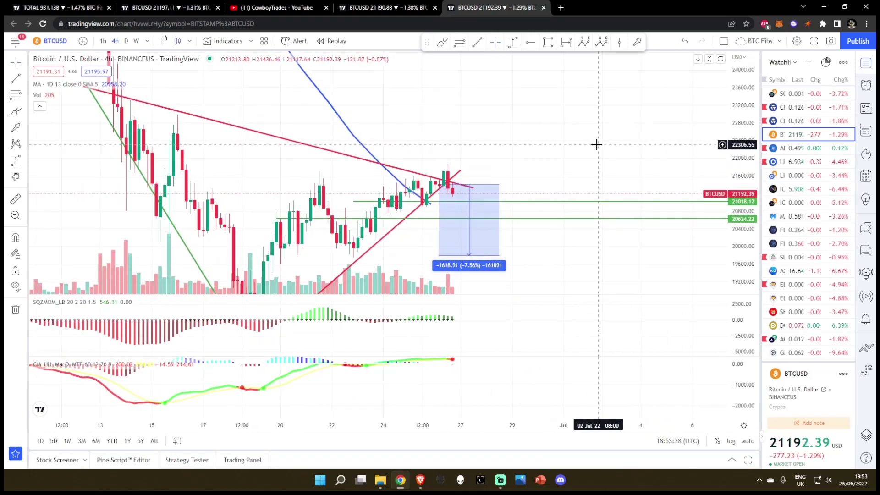
- Switch the chart to 1h candles and stretch it vertically around the latest price
click(104, 41)
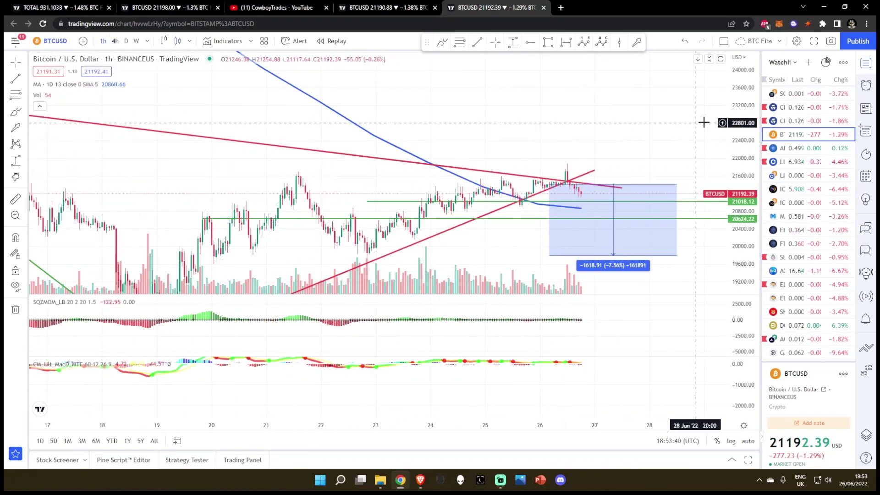
drag(739, 213, 732, 127)
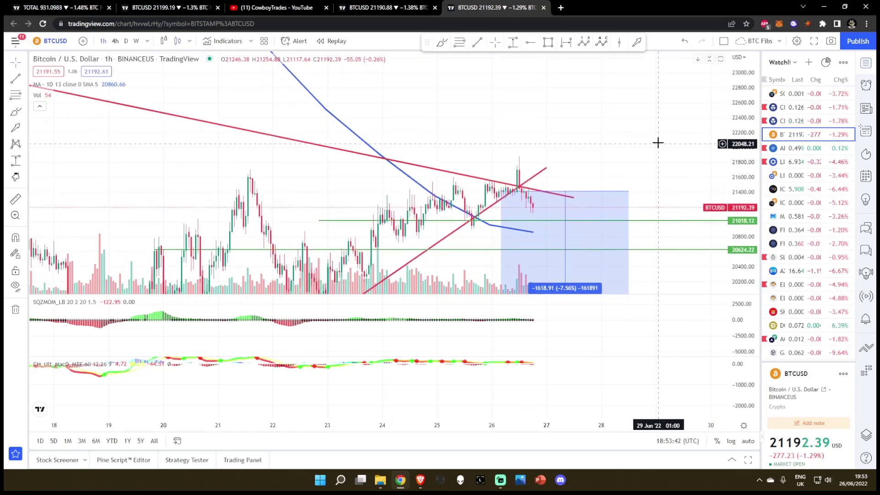
drag(658, 143, 627, 133)
- Sketch a purple brush loop and a short stroke at the latest candles, then undo both
click(442, 42)
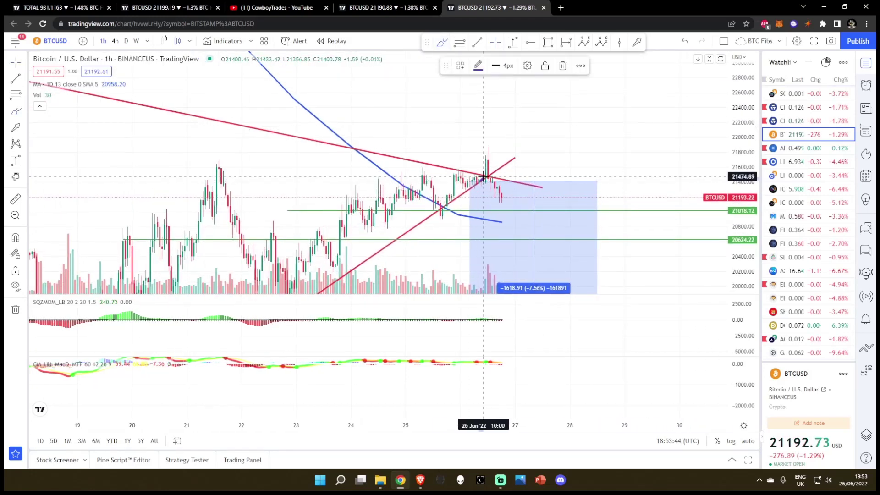
mouse_move(486, 158)
mouse_down()
mouse_move(489, 178)
mouse_move(508, 140)
mouse_up()
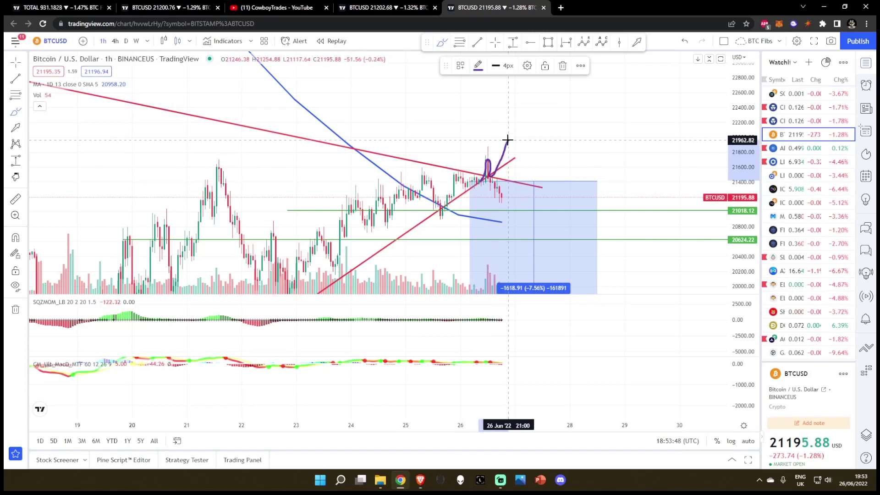
key(ctrl+z)
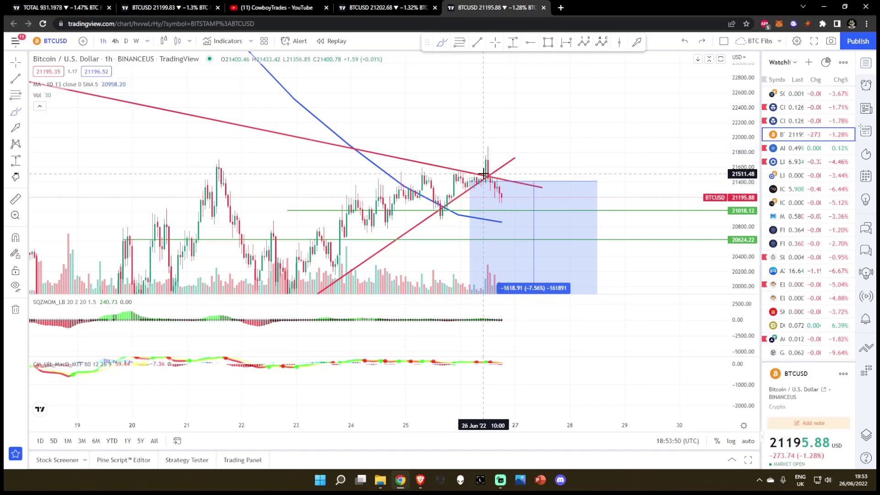
mouse_move(483, 175)
mouse_down()
mouse_move(488, 161)
mouse_move(504, 199)
mouse_up()
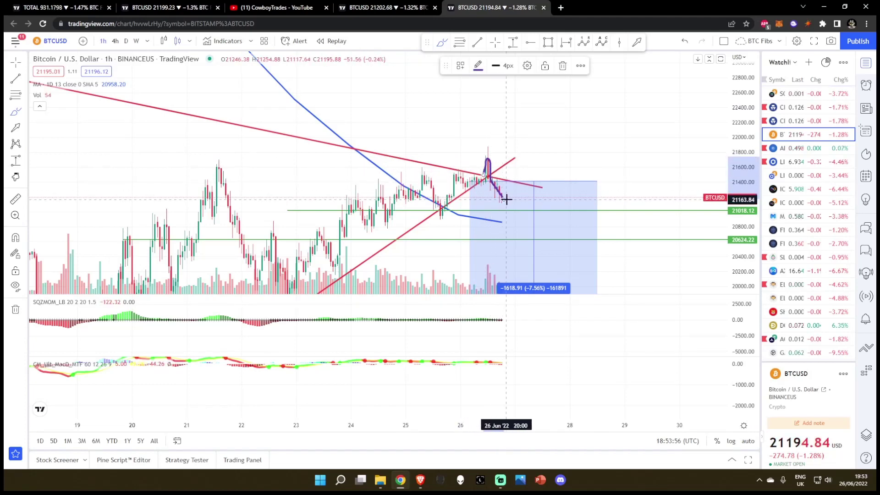
key(ctrl+z)
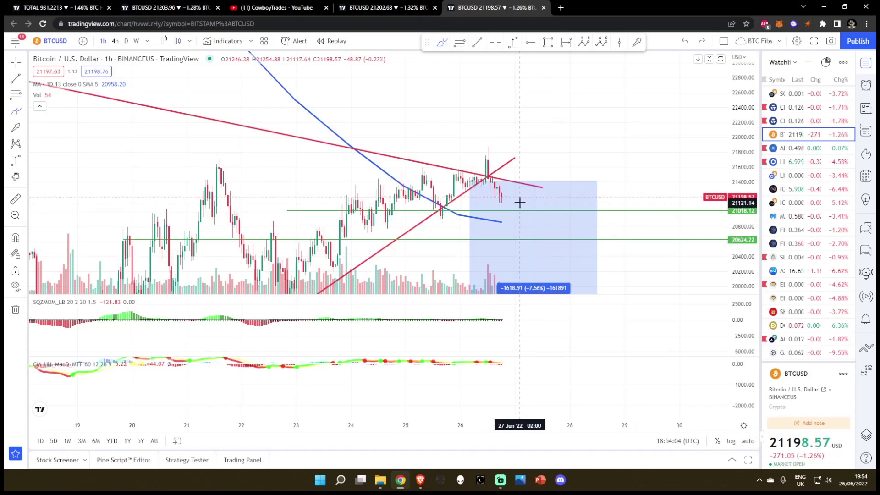
click(492, 45)
- Zoom out to show the whole triangle since mid-June and stretch the MacD pane taller
scroll(660, 196, down, 6)
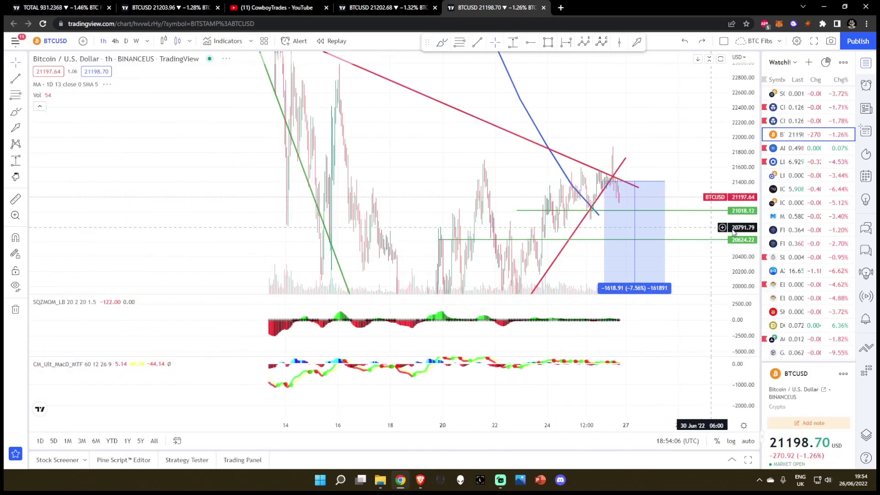
drag(743, 228, 742, 266)
double_click(648, 119)
drag(739, 162, 732, 303)
double_click(664, 150)
scroll(628, 133, down, 3)
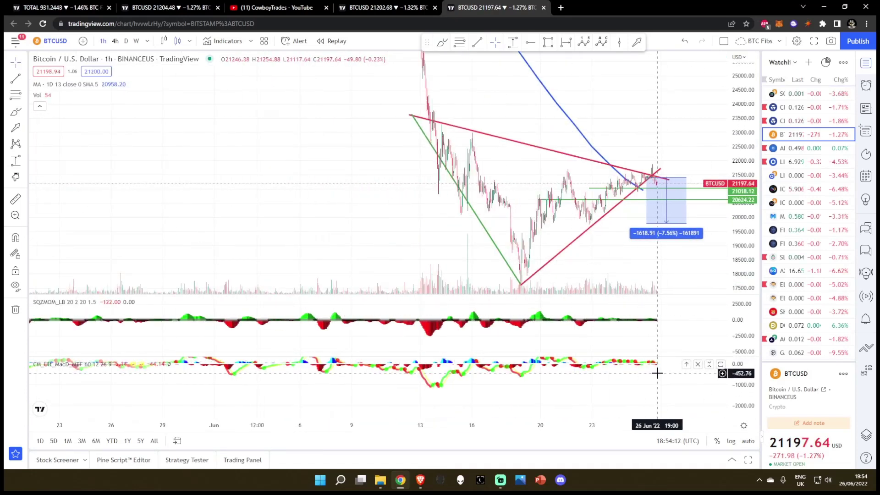
drag(672, 389, 663, 405)
drag(752, 399, 750, 351)
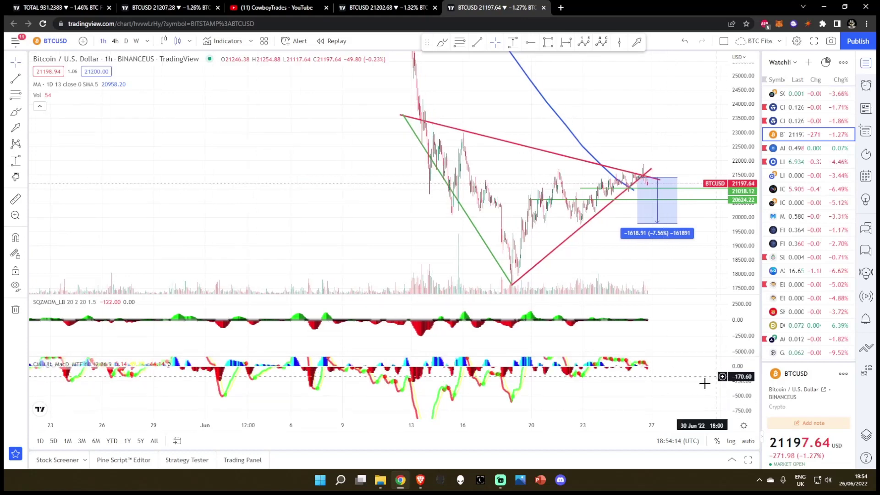
drag(702, 383, 683, 402)
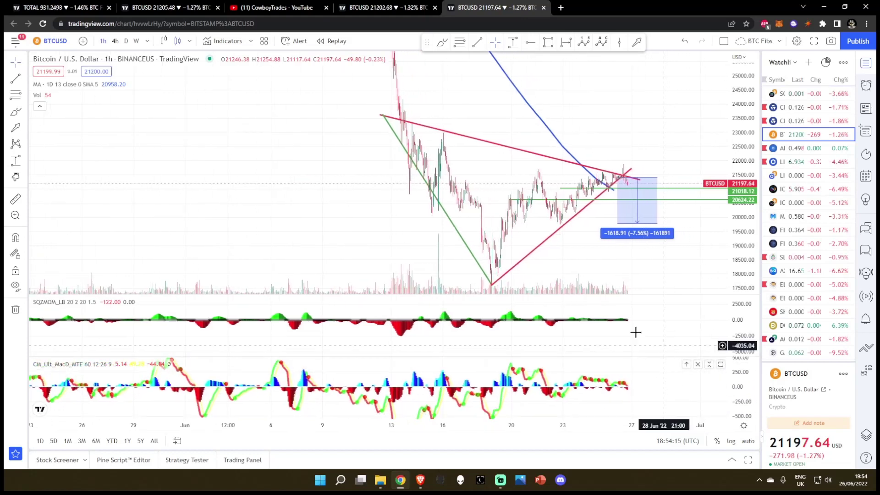
- Switch to daily candles, zoom in, and sketch then undo a purple projection stroke
click(125, 41)
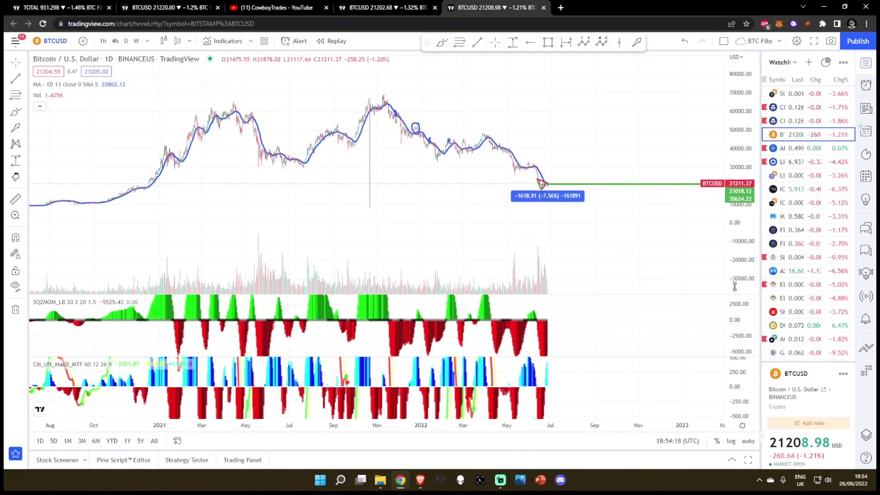
scroll(558, 153, up, 4)
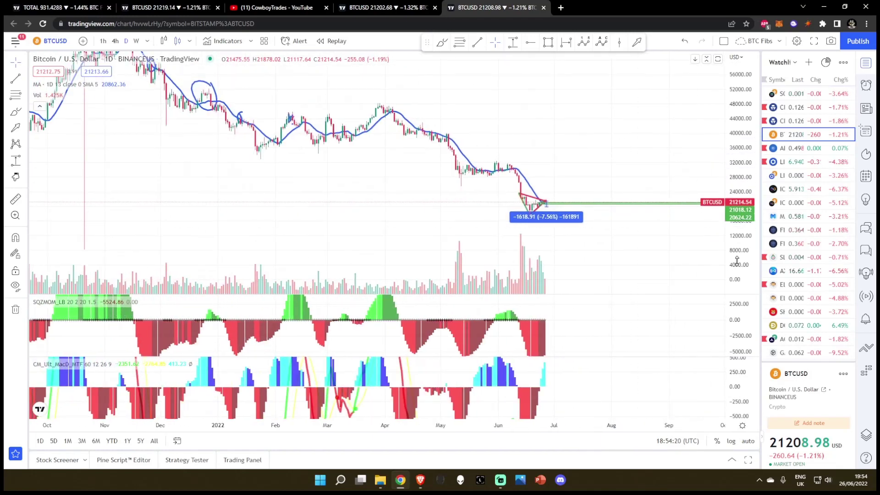
scroll(595, 173, up, 5)
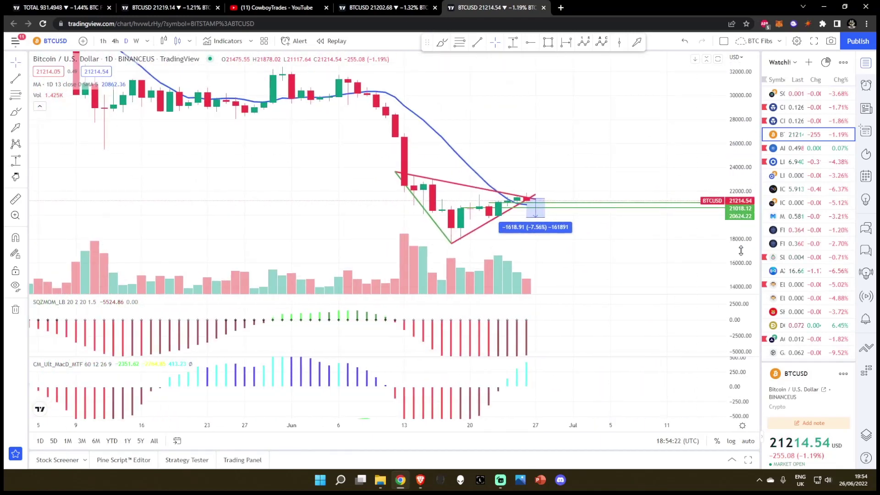
scroll(585, 153, up, 4)
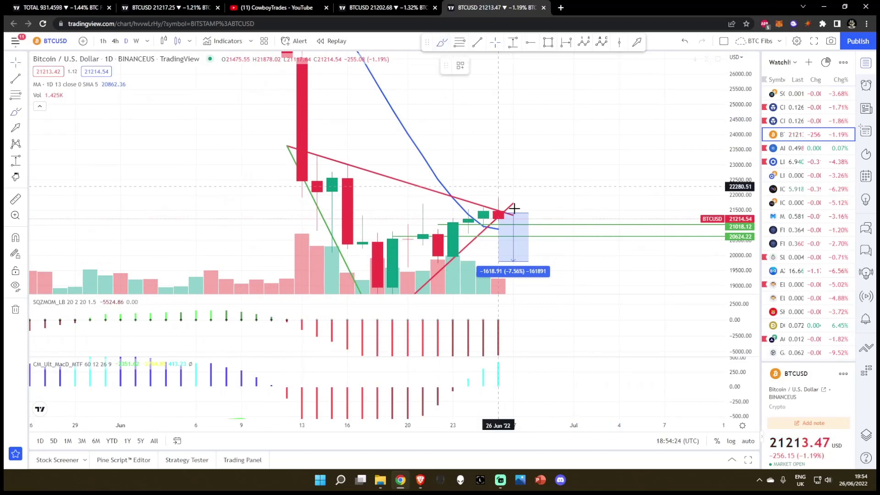
mouse_move(502, 216)
mouse_down()
mouse_move(508, 228)
mouse_move(563, 231)
mouse_up()
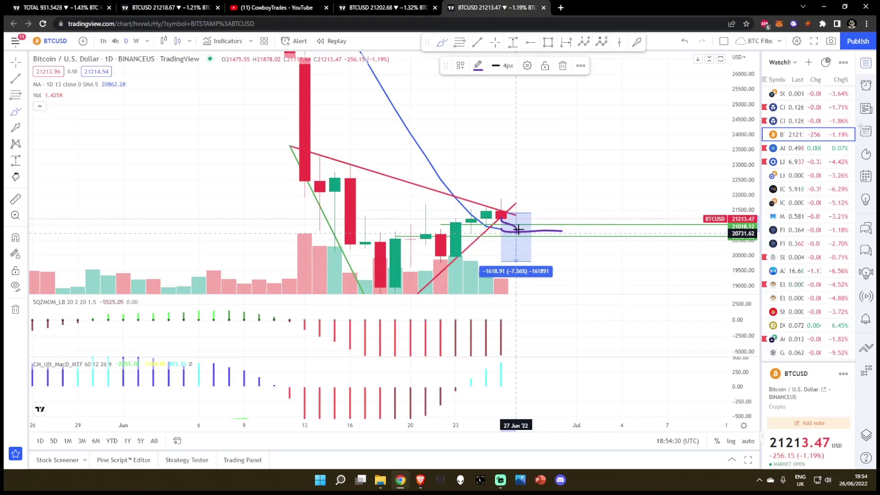
key(ctrl+z)
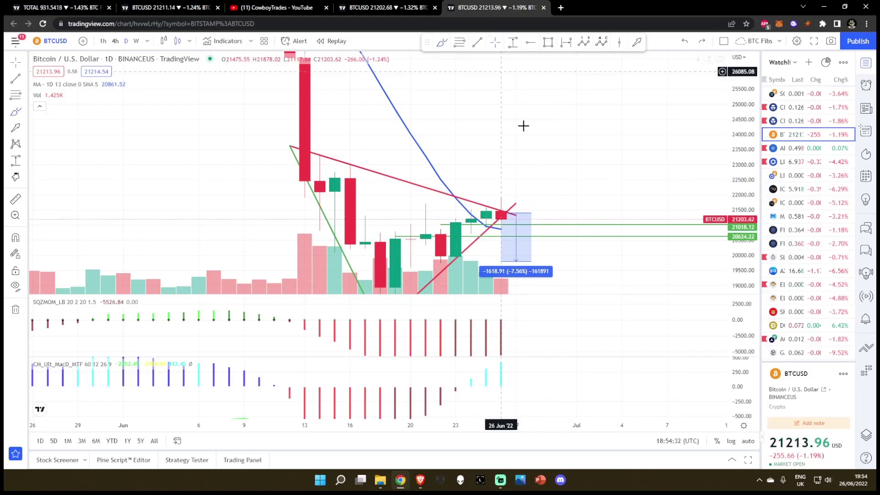
- Zoom back out and compress the price scale to show the May–June decline
scroll(563, 133, down, 4)
drag(635, 158, 598, 265)
drag(741, 126, 724, 232)
scroll(631, 147, down, 4)
drag(624, 139, 625, 213)
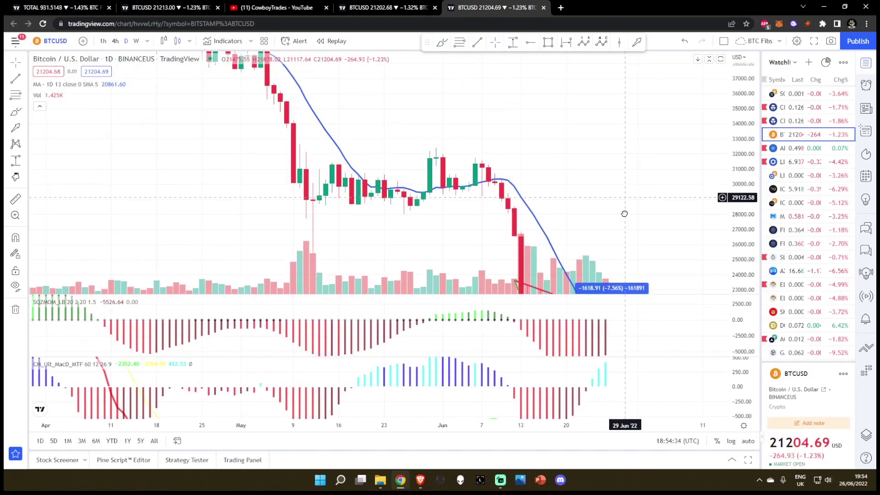
scroll(624, 213, down, 5)
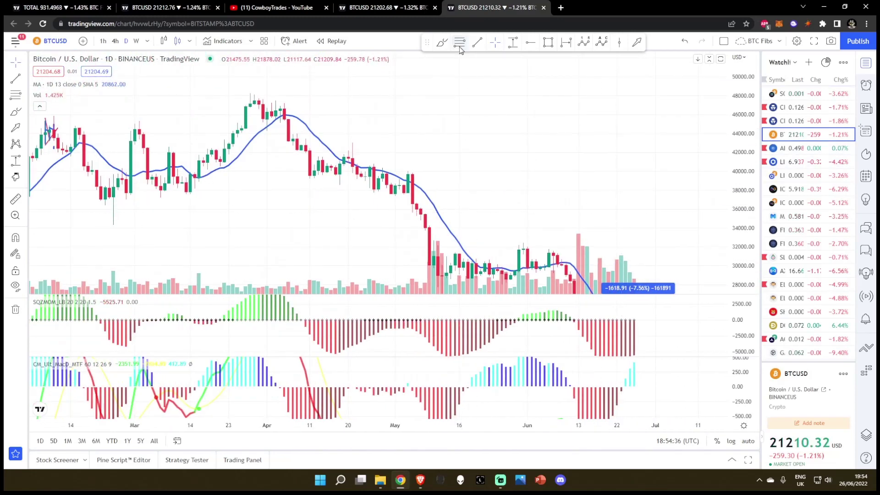
- Trace the May decline and arch over the early-June candles with purple brush strokes
drag(339, 166, 338, 166)
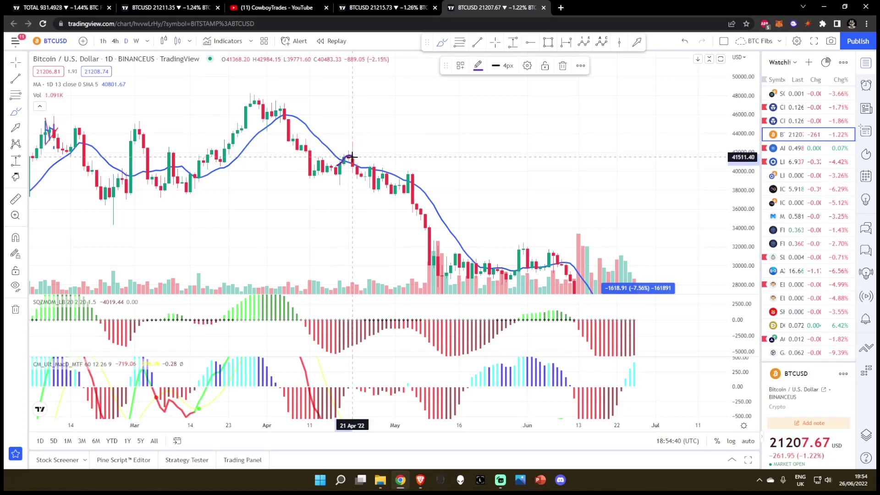
mouse_move(356, 169)
mouse_down()
mouse_move(368, 171)
mouse_move(377, 188)
mouse_move(383, 173)
mouse_move(380, 187)
mouse_move(398, 196)
mouse_move(407, 174)
mouse_move(452, 285)
mouse_up()
click(495, 42)
drag(596, 182, 495, 127)
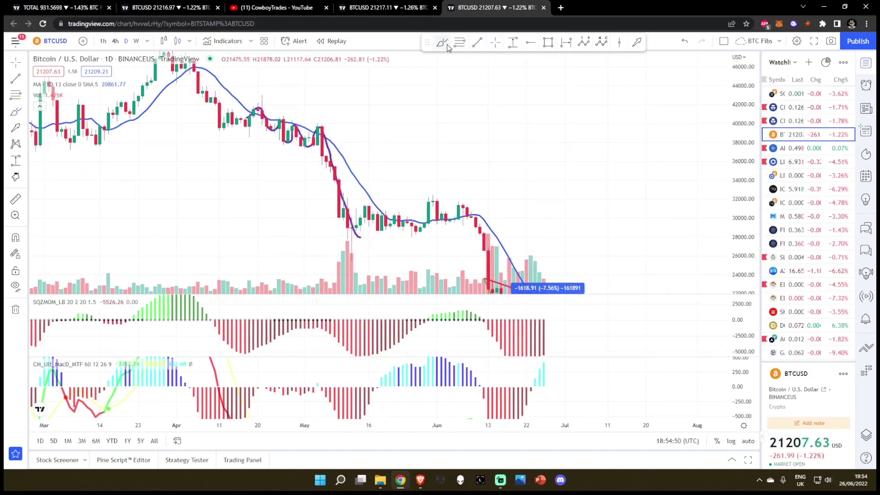
mouse_move(428, 221)
mouse_down()
mouse_move(464, 204)
mouse_move(476, 224)
mouse_up()
- Pan, zoom and stretch the price scale to reframe the chart around the triangle
drag(579, 193, 529, 122)
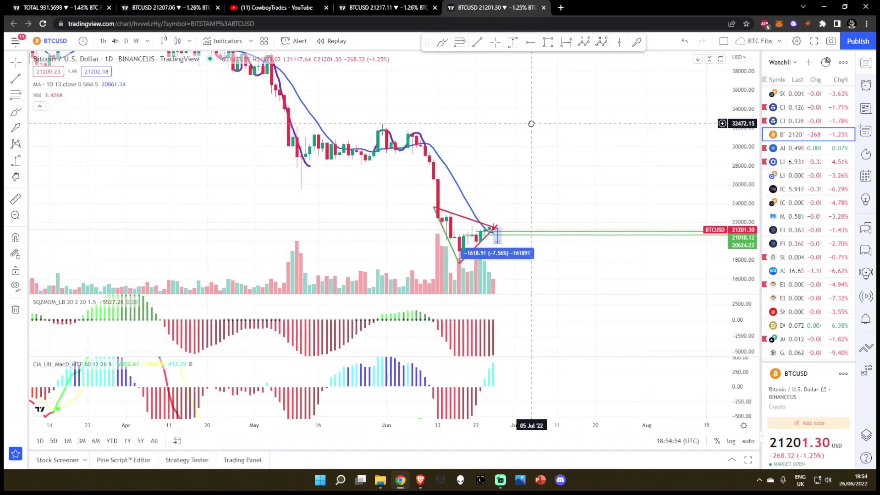
scroll(438, 182, up, 4)
drag(438, 181, 569, 130)
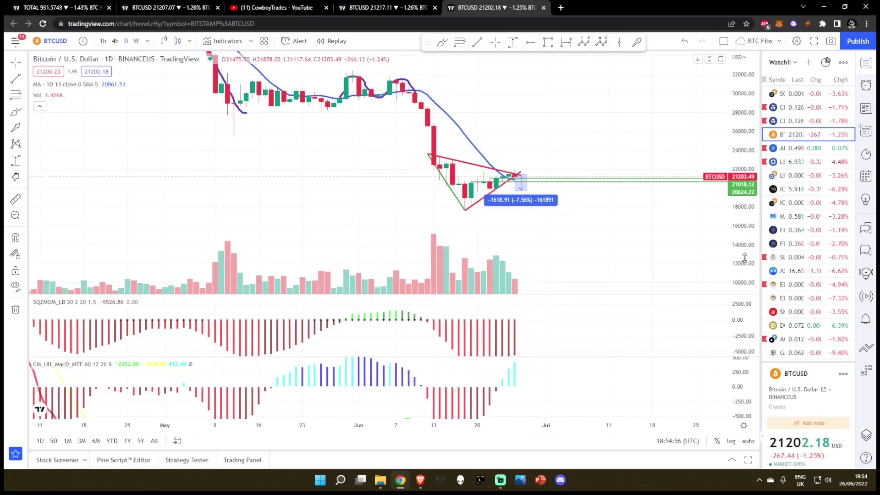
drag(743, 257, 744, 42)
scroll(590, 142, up, 4)
- Show the whole triangle on 4h candles without extra strokes, then move to the head-and-shoulders tab
click(115, 41)
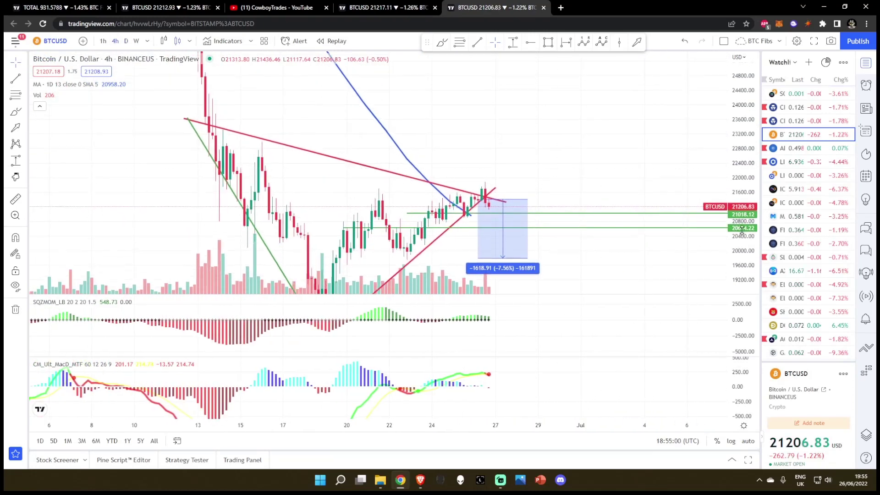
mouse_move(451, 205)
mouse_down()
mouse_move(459, 196)
mouse_move(466, 209)
mouse_move(482, 188)
mouse_move(475, 221)
mouse_move(469, 211)
mouse_move(517, 221)
mouse_up()
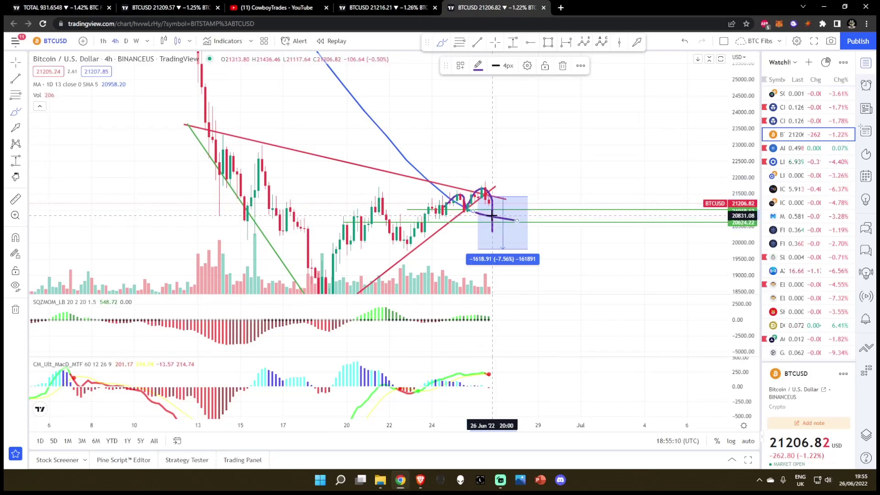
key(ctrl+z)
key(ctrl+z)
key(ctrl+z)
key(ctrl+z)
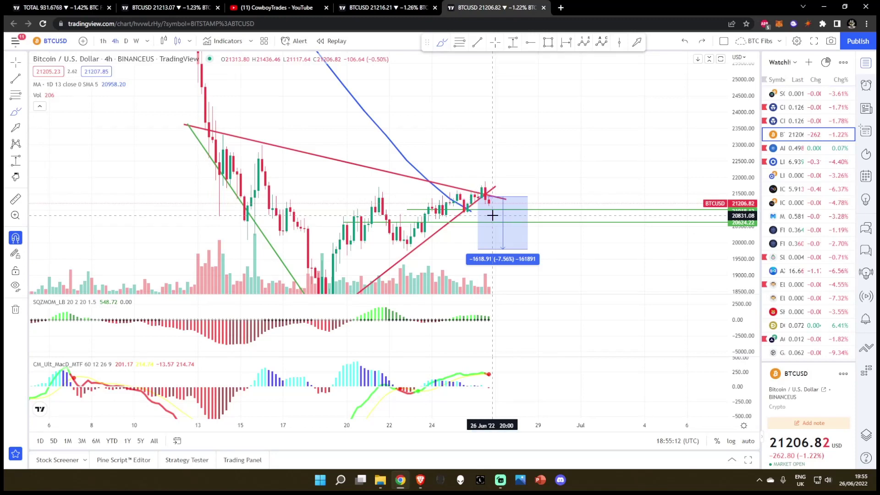
key(ctrl+z)
key(ctrl+z)
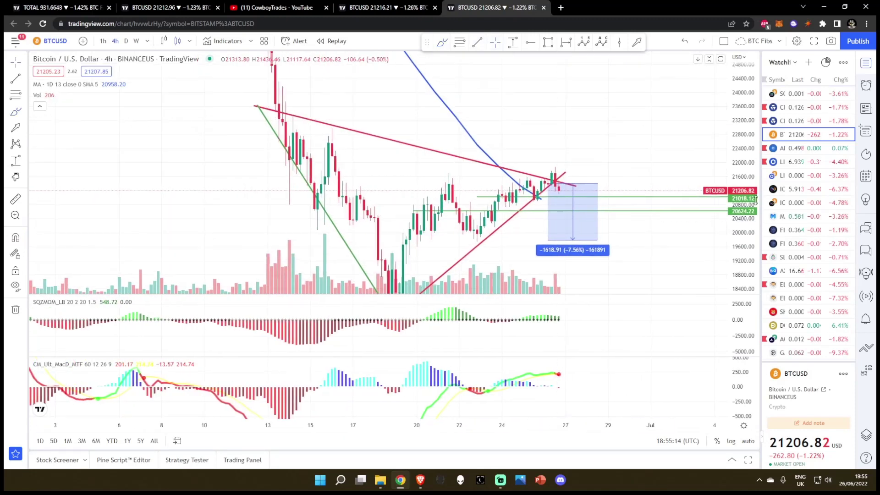
drag(742, 148, 735, 229)
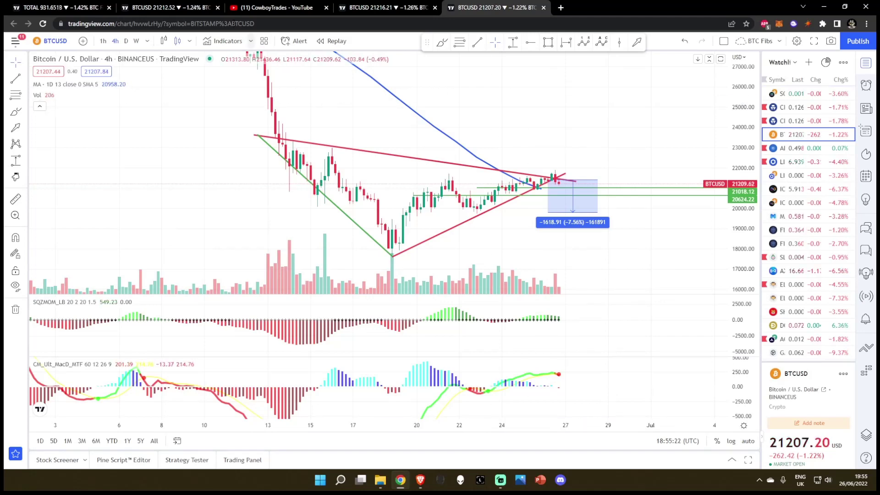
key(ctrl+2)
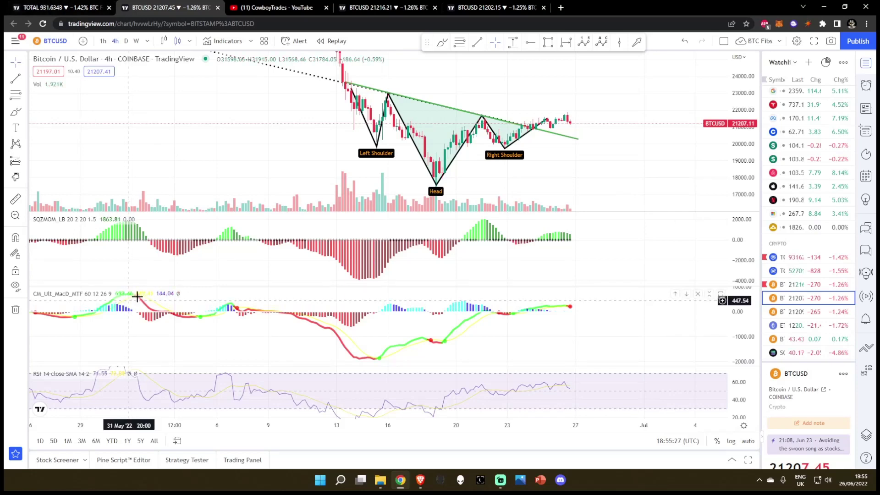
- Remove the CM_Ult_MacD_MTF and SQZMOM panes and add EMA Ribbon from the indicator Favorites
click(158, 293)
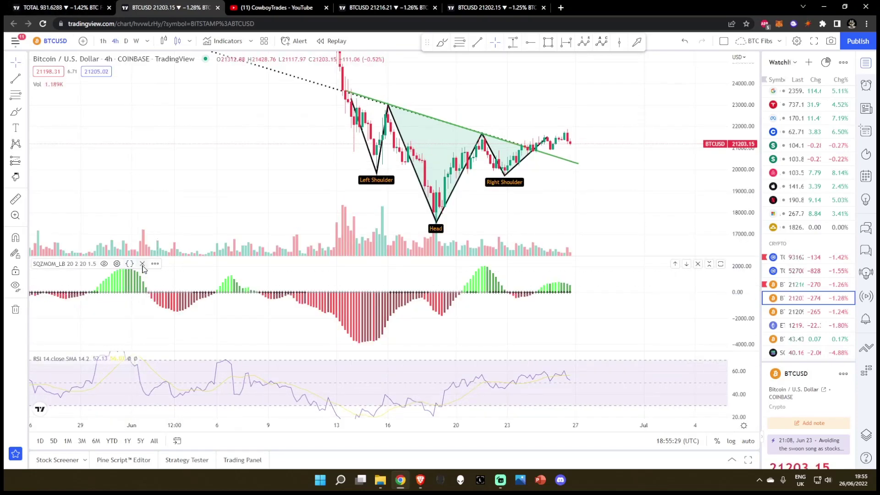
click(143, 265)
click(222, 41)
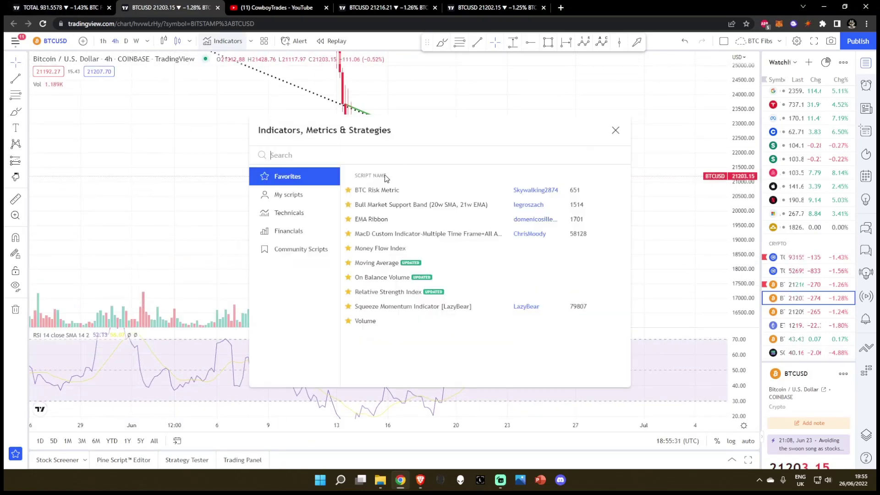
click(399, 220)
click(616, 130)
- Zoom in and compress the price scale of the head-and-shoulders chart
scroll(637, 185, up, 5)
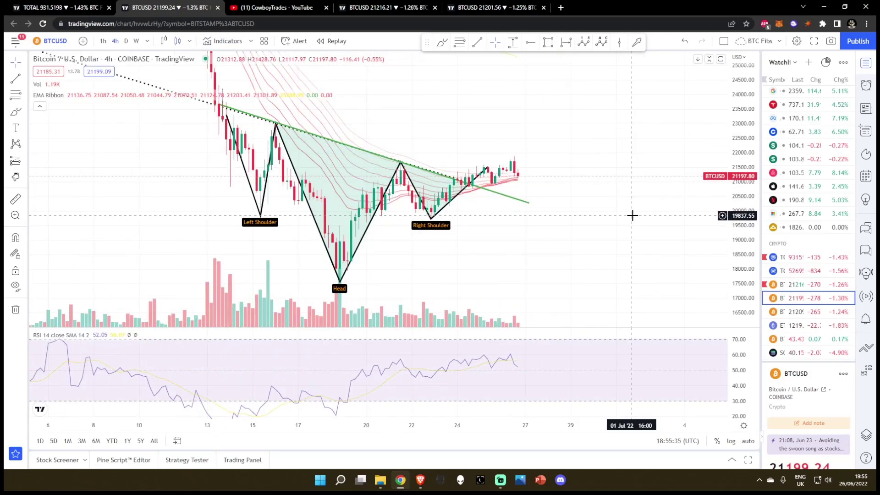
drag(729, 110, 730, 118)
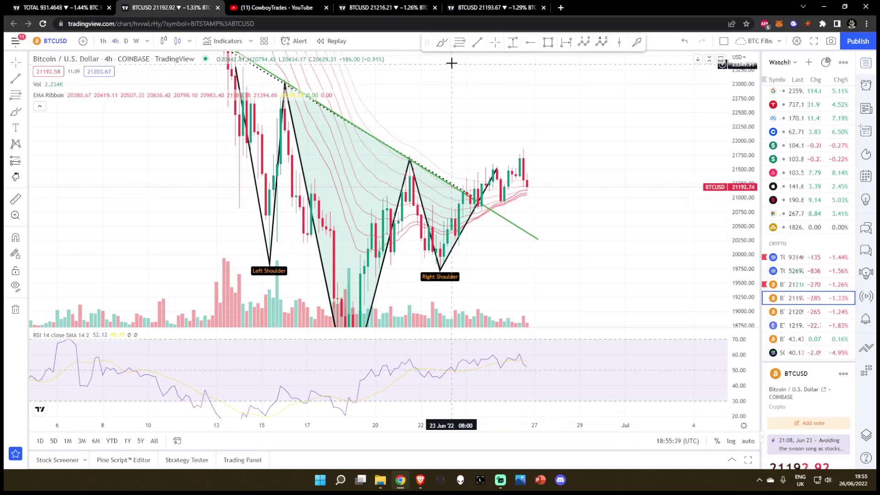
click(441, 42)
- Sketch and undo purple projections toward 19500, then bring up the Binance BTCUSD tab
drag(523, 196, 571, 193)
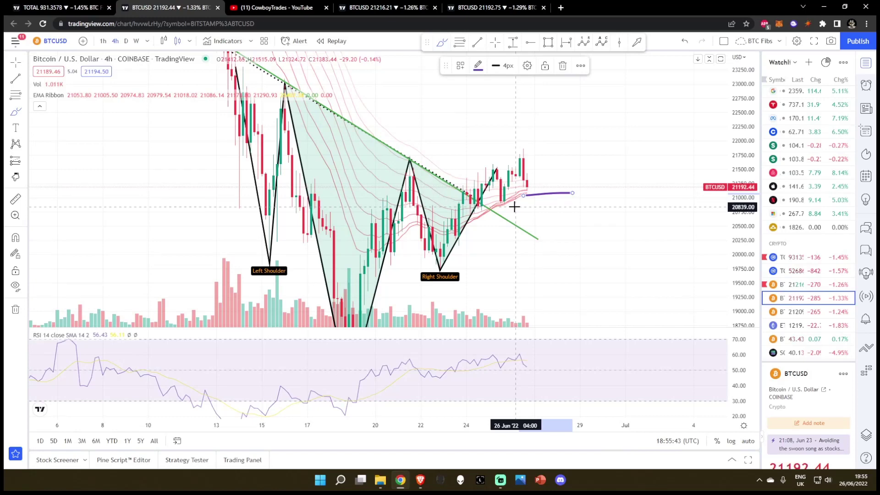
drag(519, 208, 589, 214)
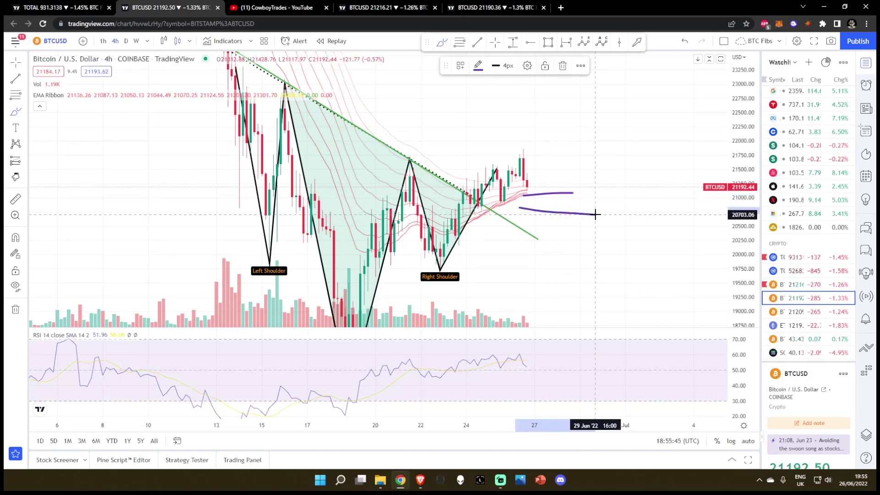
drag(524, 185, 542, 208)
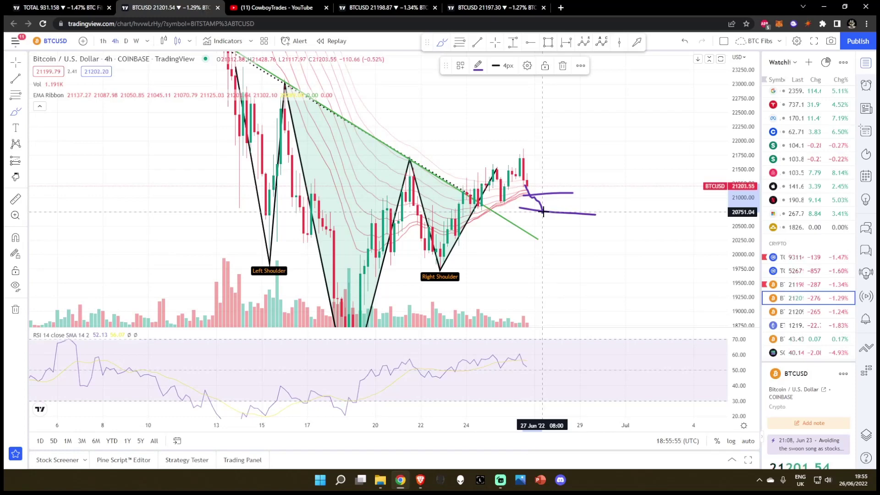
drag(543, 211, 590, 283)
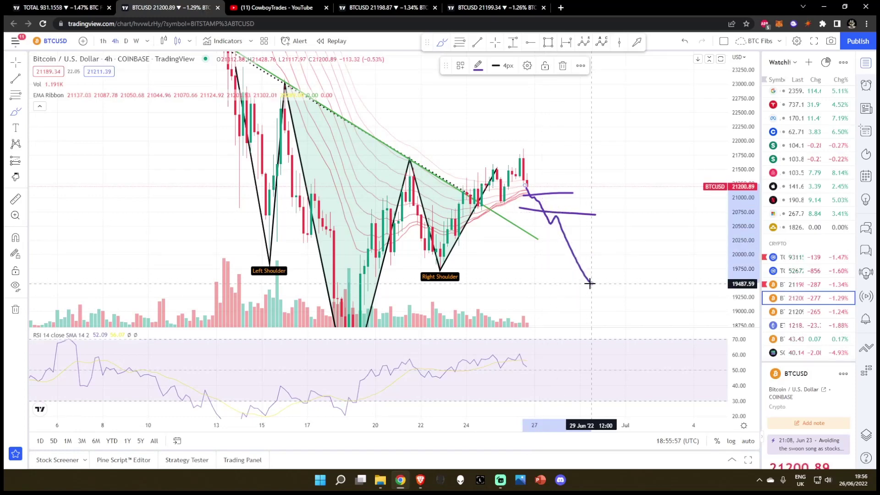
key(ctrl+z)
key(ctrl+z)
key(ctrl+z)
scroll(590, 283, down, 5)
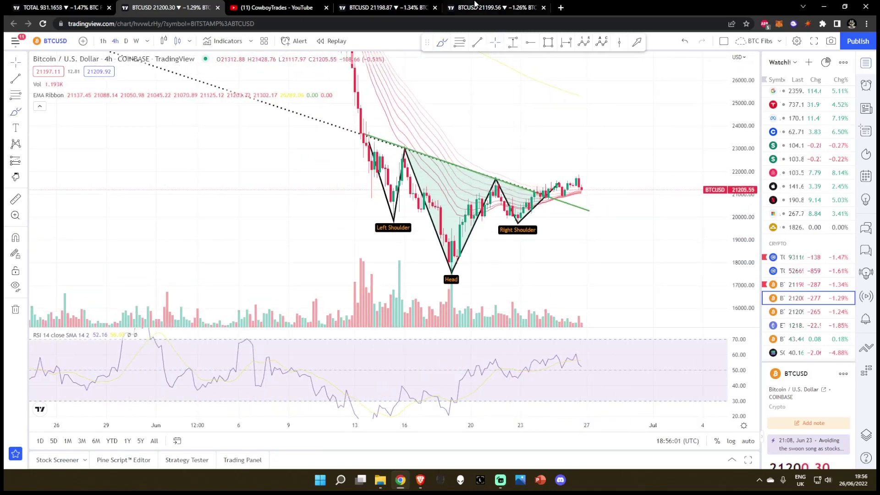
click(474, 4)
- Switch to the Bitstamp BTCUSD tab, delete the selected drawing, and rescale its price axis
scroll(605, 238, up, 3)
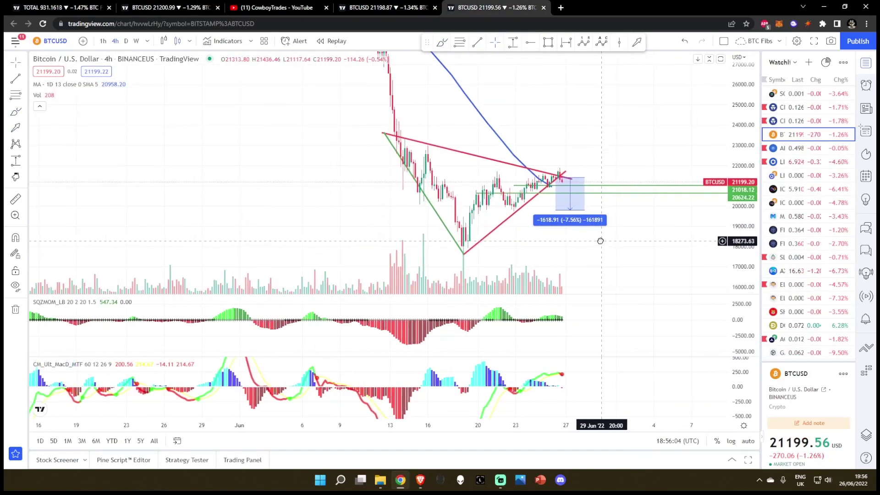
drag(600, 241, 598, 240)
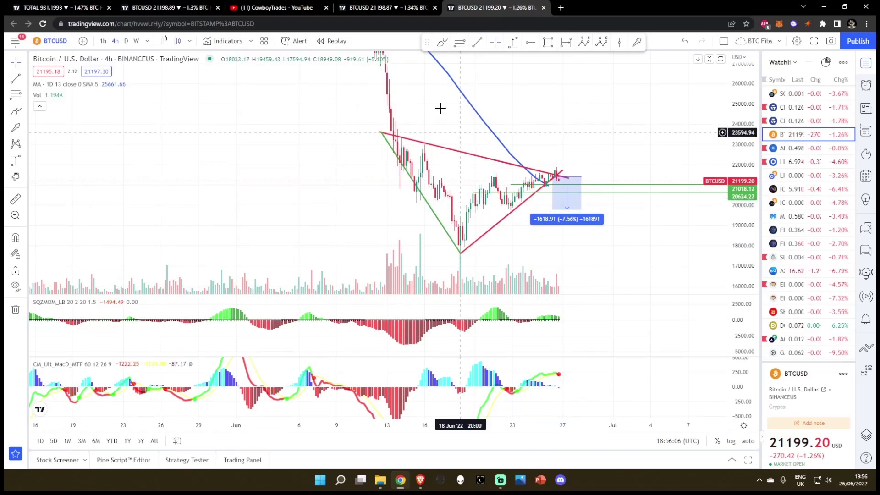
click(398, 5)
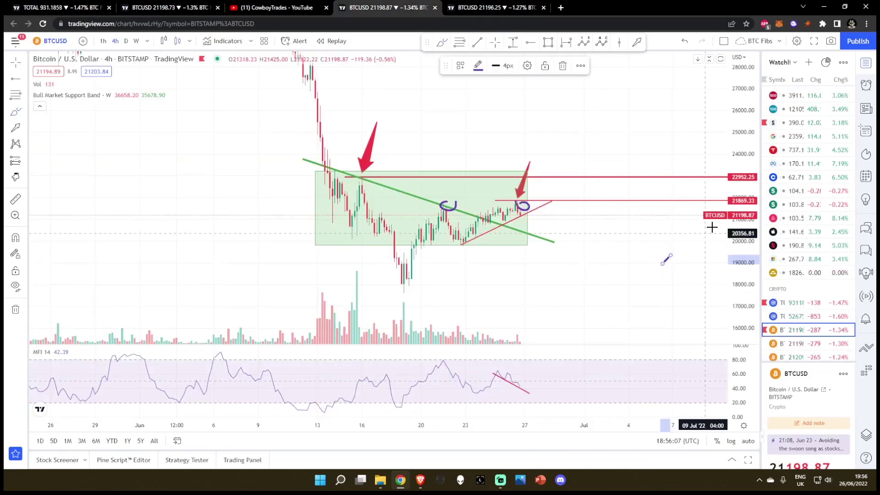
key(Delete)
click(494, 44)
drag(638, 241, 634, 226)
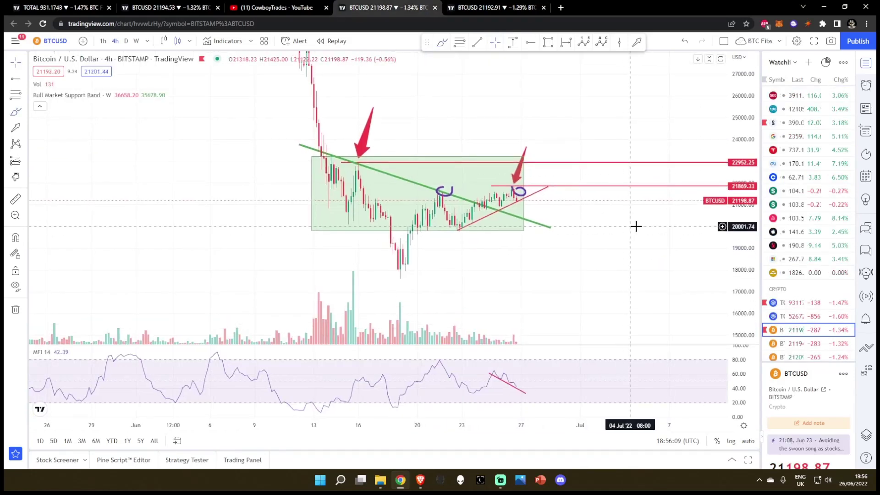
drag(743, 250, 744, 141)
drag(662, 238, 655, 247)
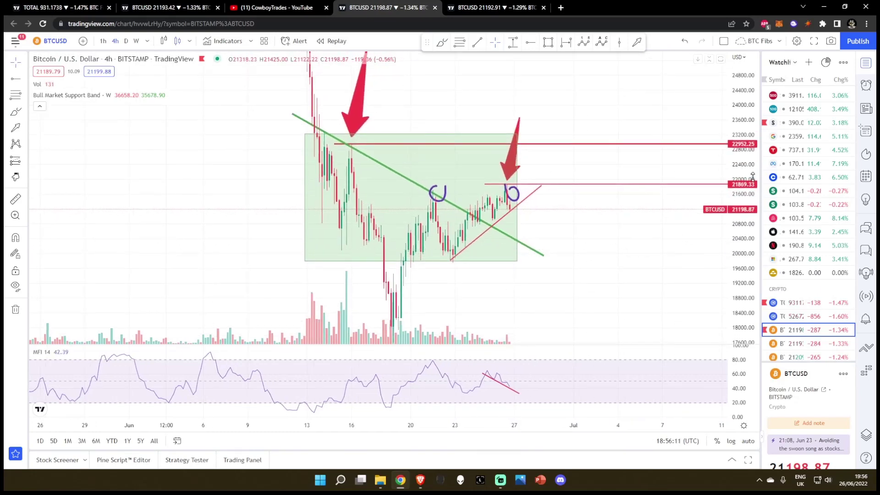
drag(751, 172, 730, 293)
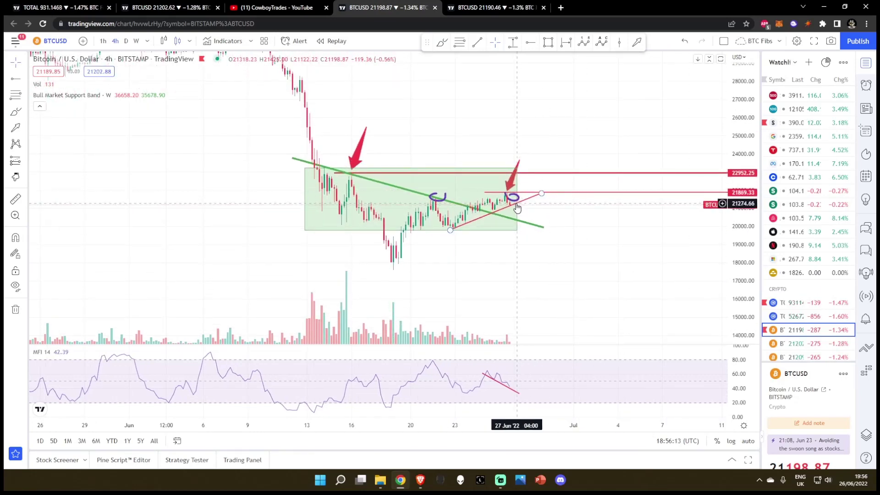
- Extend the green rectangle further to the right
click(517, 202)
drag(518, 201, 581, 200)
click(559, 269)
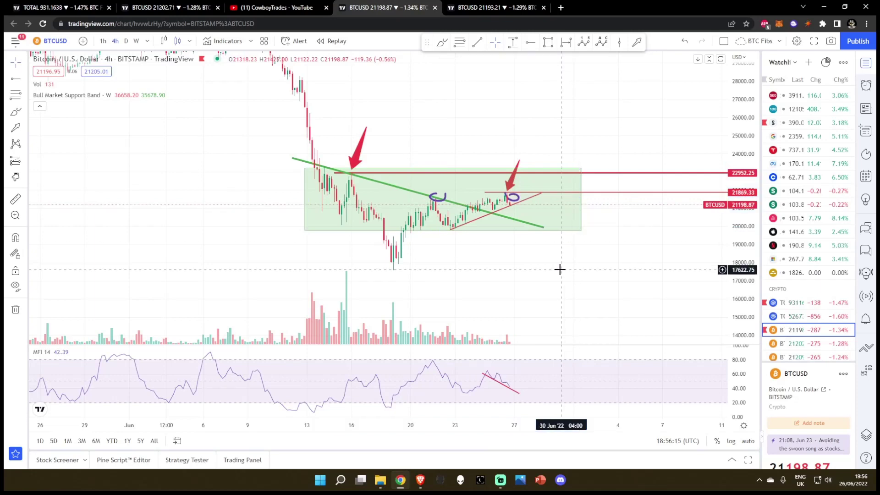
- Sketch a purple wave across the box and a loop at the first red arrow, then undo them
click(443, 42)
mouse_move(316, 168)
mouse_down()
mouse_move(362, 197)
mouse_move(544, 220)
mouse_up()
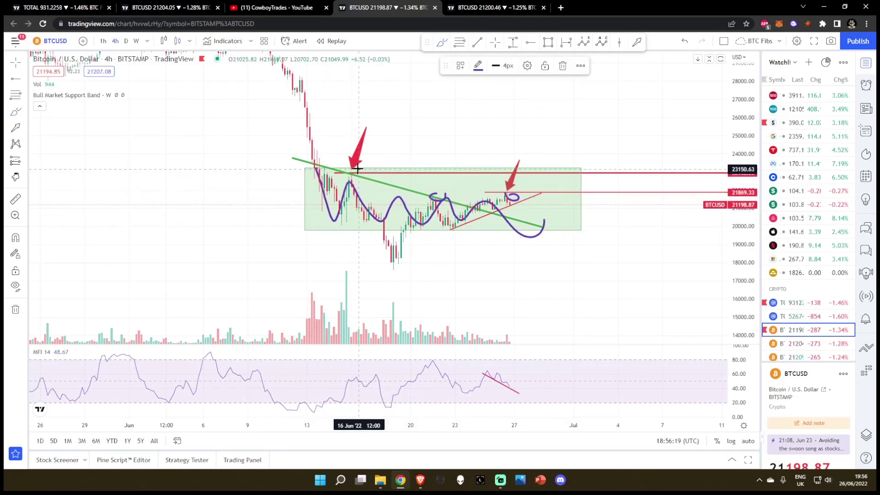
drag(348, 167, 354, 169)
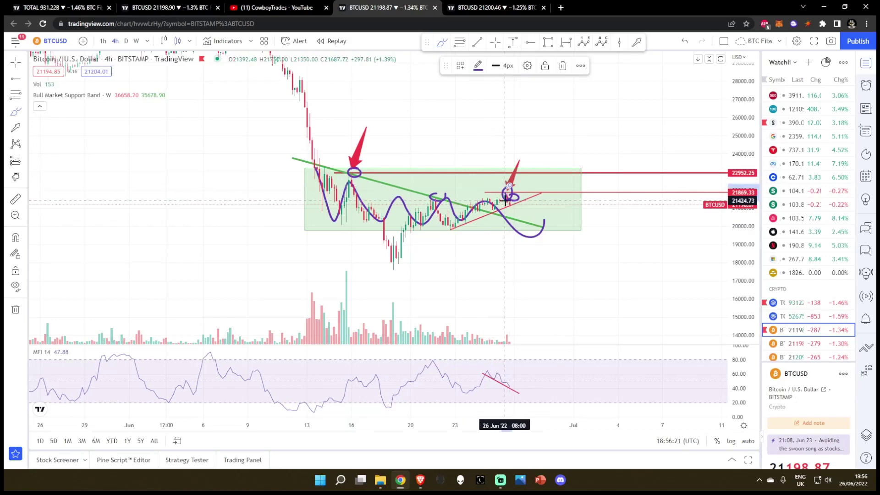
key(ctrl+z)
key(ctrl+z)
key(ctrl+z)
key(ctrl+z)
key(ctrl+z)
key(ctrl+z)
key(ctrl+z)
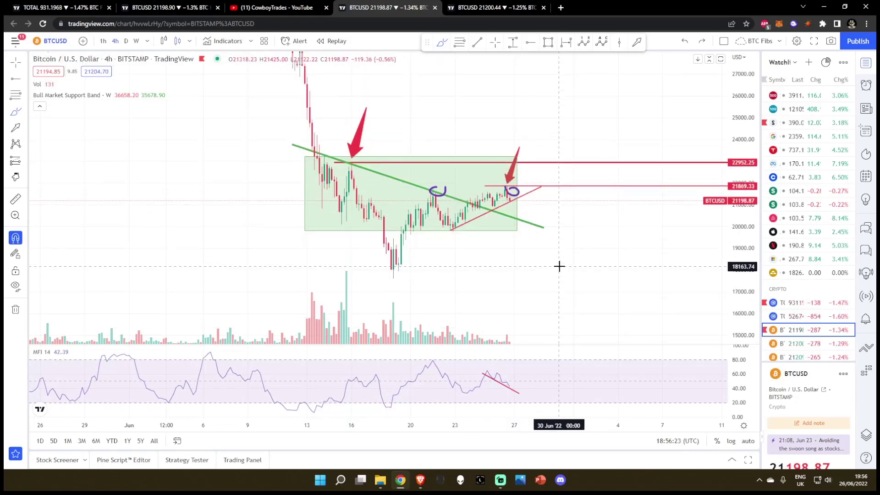
key(ctrl+z)
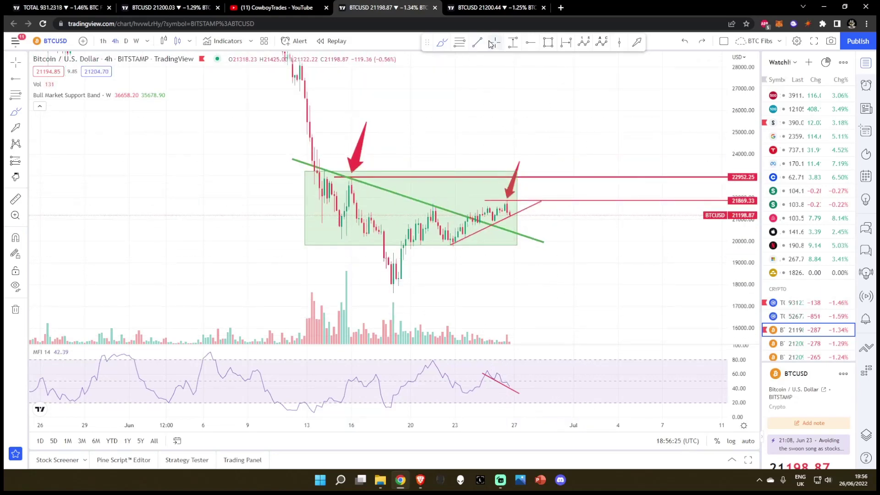
- Open the Coinbase head-and-shoulders tab, review it on daily candles zoomed out, then return to 4h
click(170, 7)
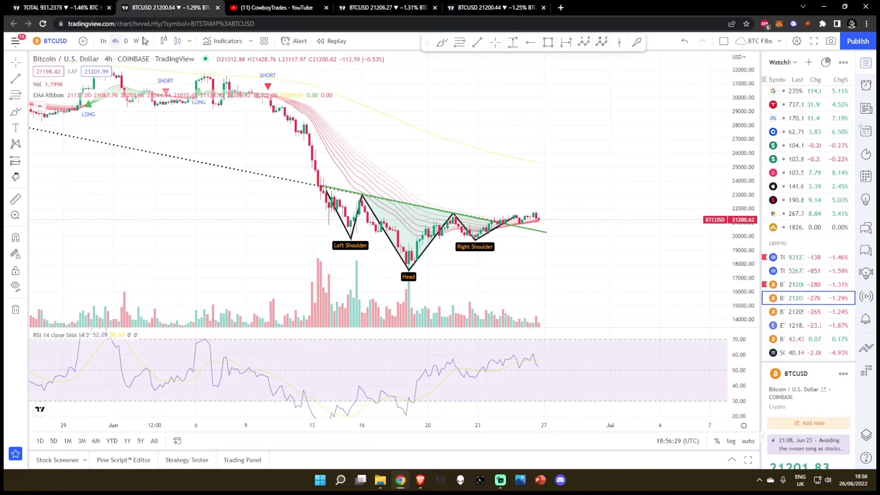
click(127, 41)
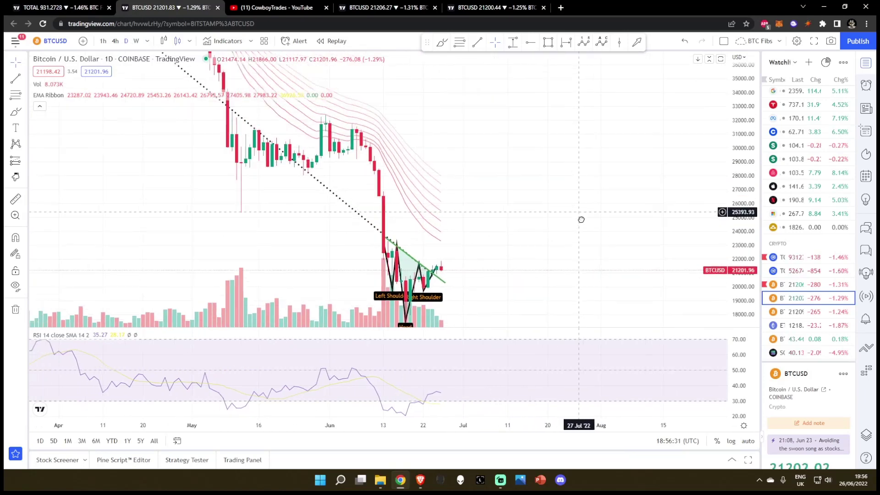
drag(747, 125, 741, 213)
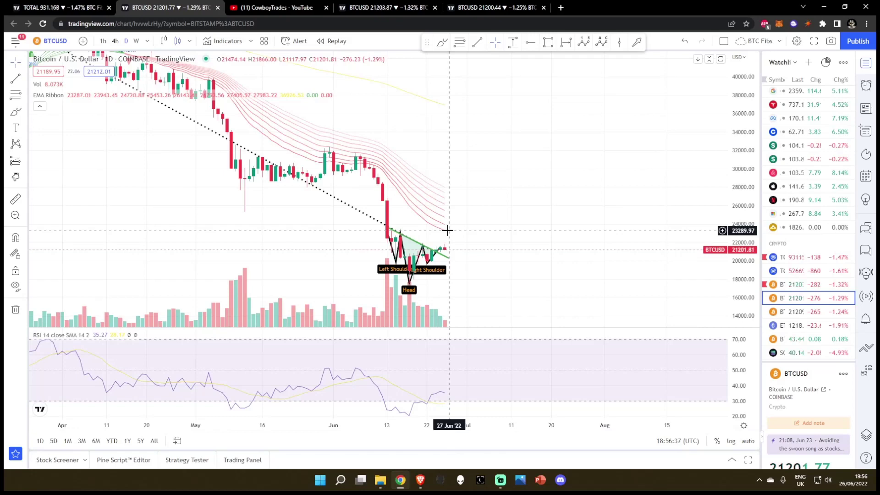
scroll(447, 394, down, 4)
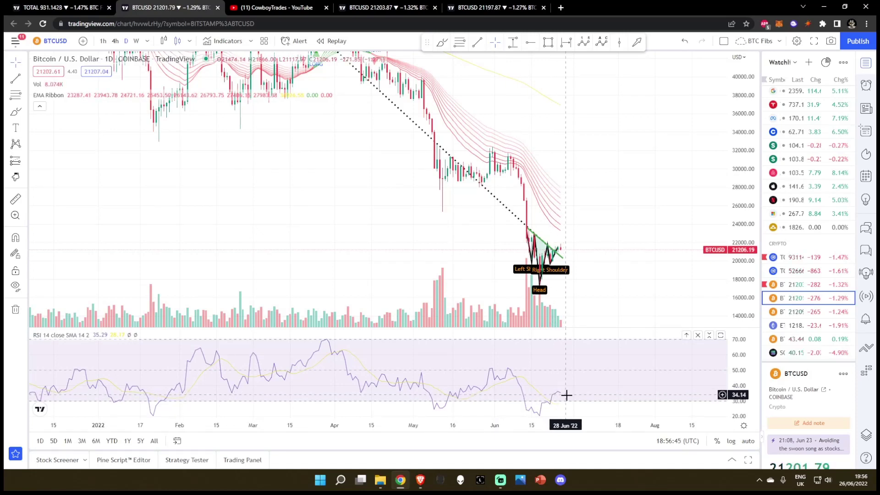
click(115, 40)
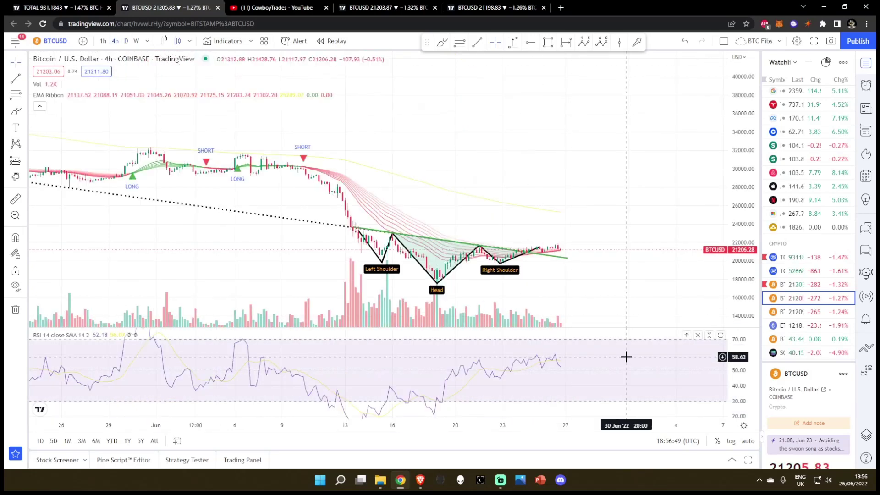
click(442, 43)
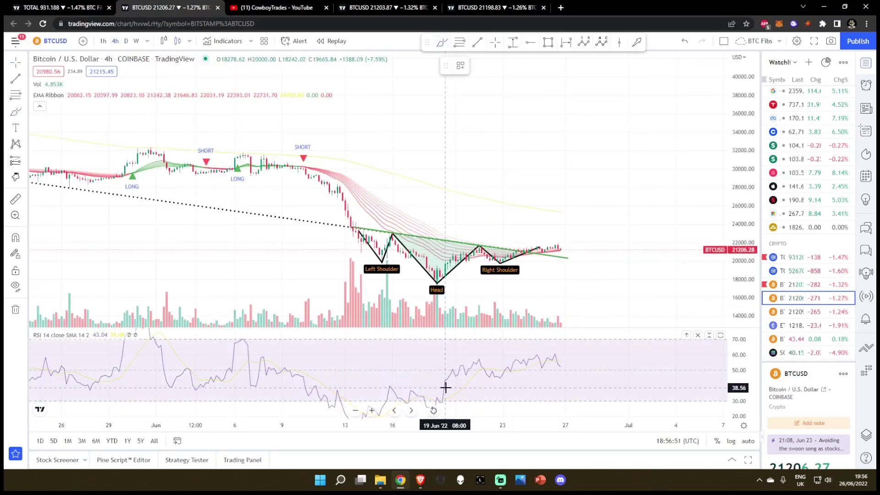
mouse_move(444, 388)
mouse_down()
mouse_move(471, 359)
mouse_move(538, 352)
mouse_move(557, 355)
mouse_move(581, 391)
mouse_up()
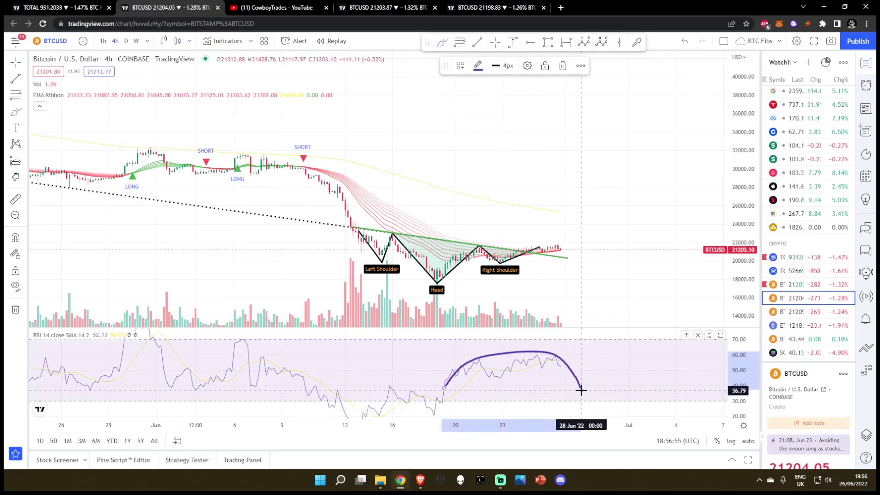
drag(739, 375, 740, 381)
click(496, 44)
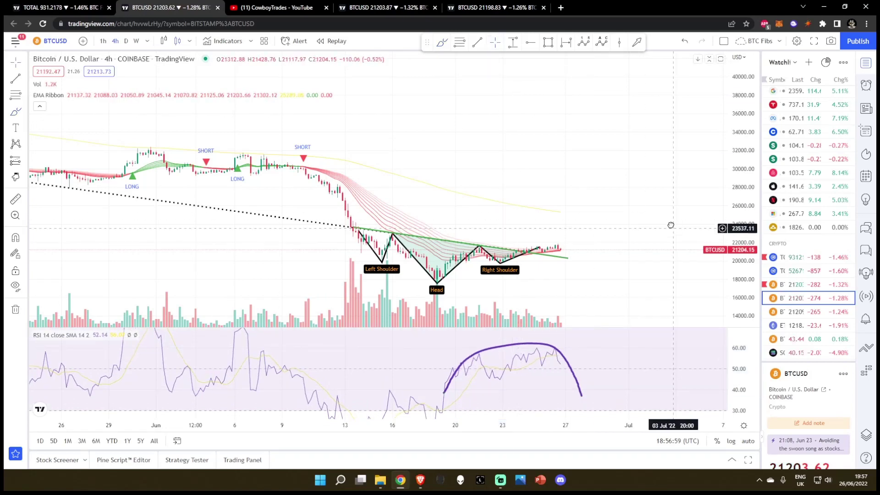
drag(670, 226, 648, 170)
scroll(648, 392, down, 2)
scroll(634, 393, down, 1)
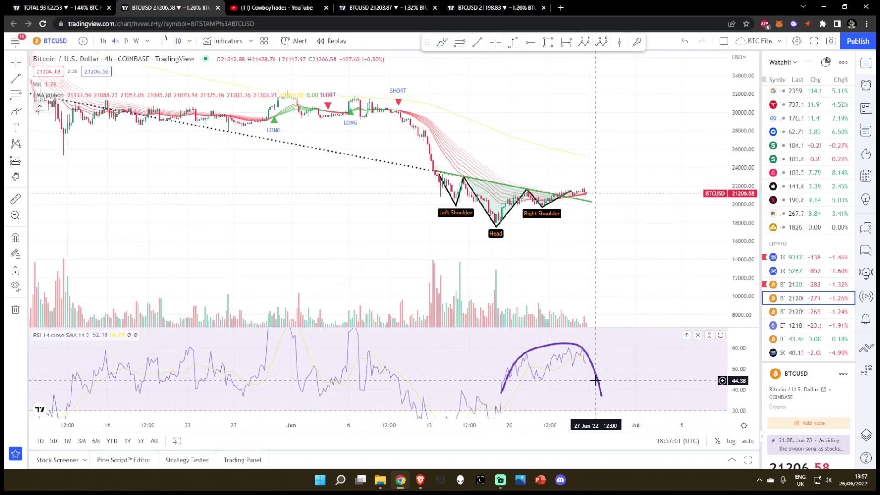
mouse_move(600, 381)
mouse_down()
mouse_move(621, 374)
mouse_move(573, 359)
mouse_up()
key(Delete)
scroll(620, 373, down, 2)
scroll(572, 378, down, 3)
drag(628, 380, 579, 378)
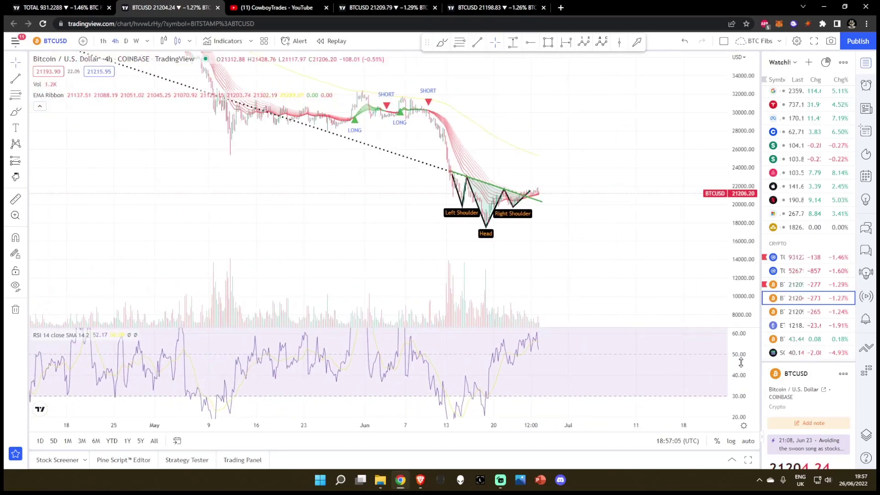
drag(742, 362, 741, 379)
click(441, 42)
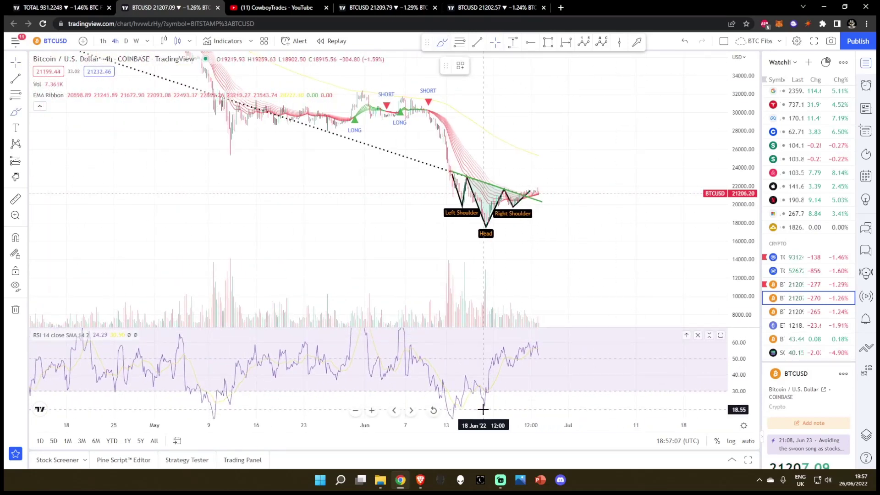
drag(484, 409, 490, 368)
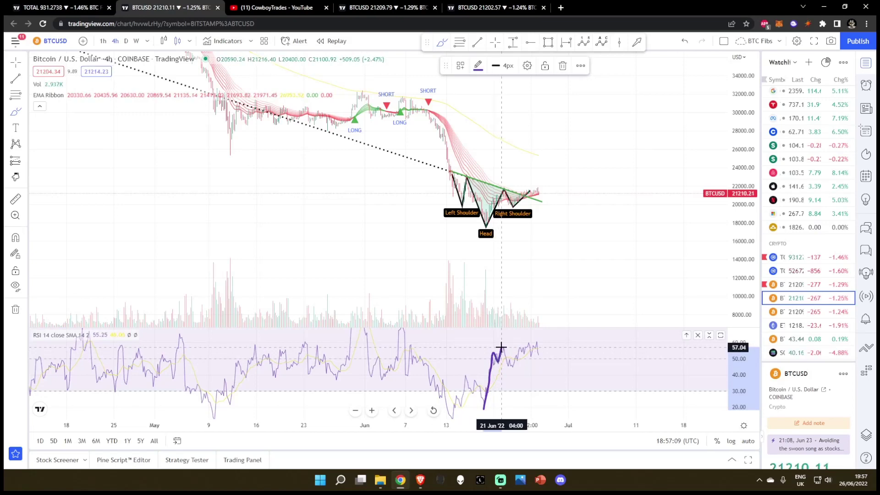
mouse_move(530, 345)
mouse_down()
mouse_move(554, 337)
mouse_move(584, 356)
mouse_up()
key(ctrl+z)
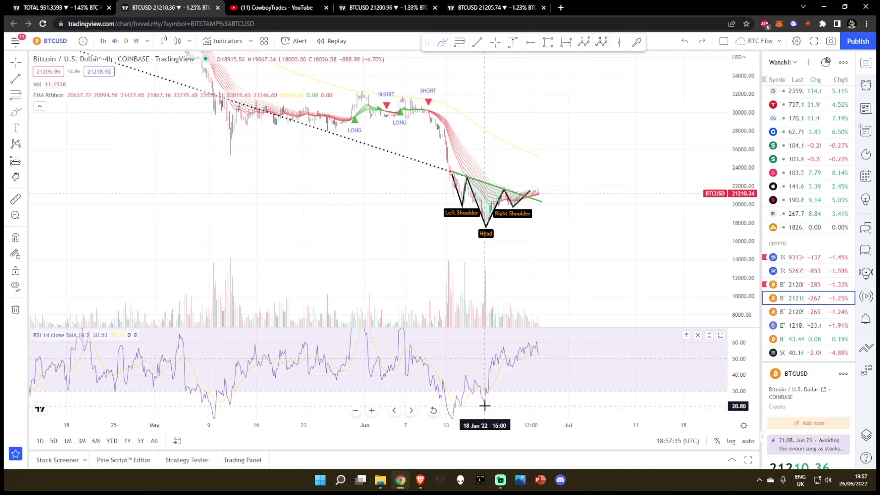
mouse_move(485, 389)
mouse_down()
mouse_move(492, 351)
mouse_move(538, 351)
mouse_up()
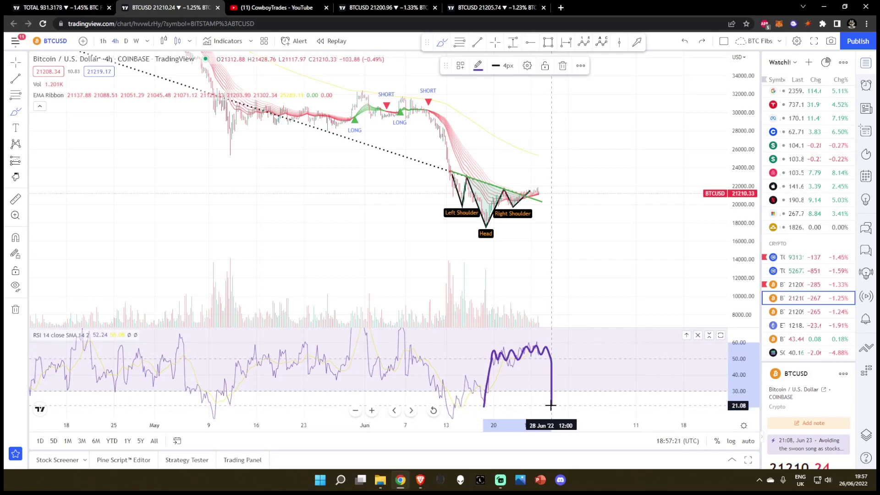
key(ctrl+z)
scroll(550, 405, up, 3)
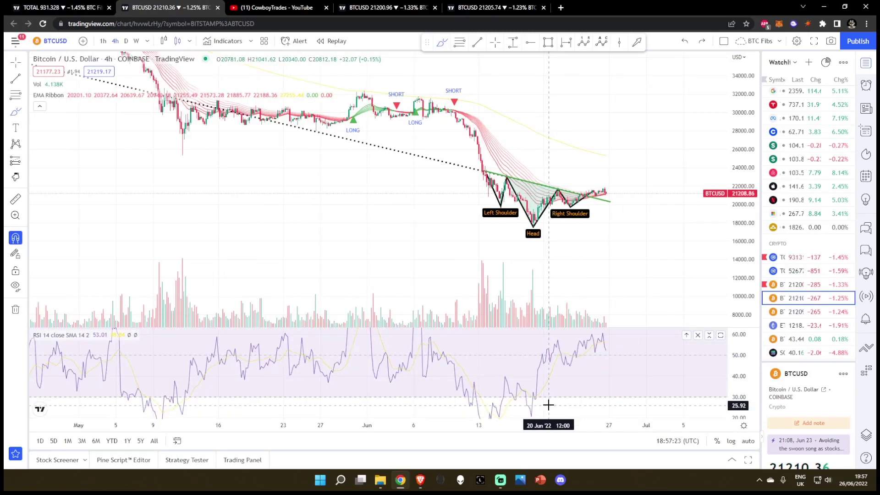
scroll(549, 404, up, 2)
scroll(549, 405, up, 2)
key(ctrl+z)
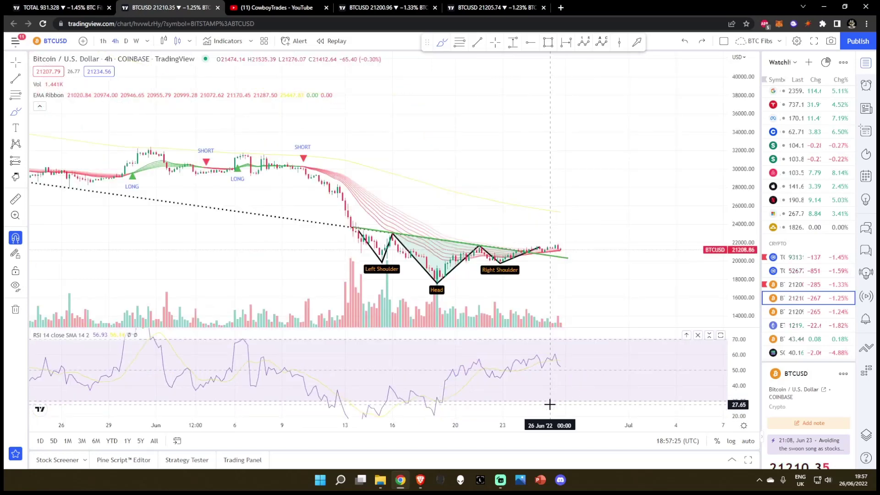
scroll(573, 207, down, 3)
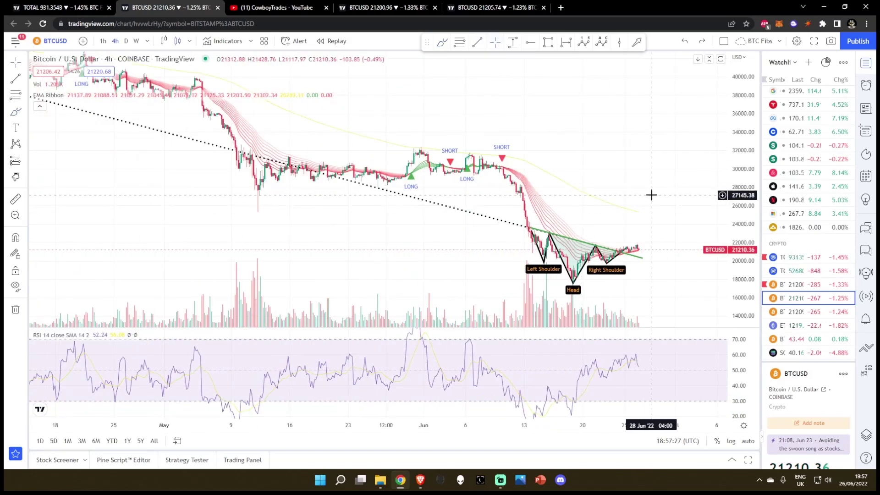
scroll(648, 192, up, 3)
scroll(452, 138, up, 3)
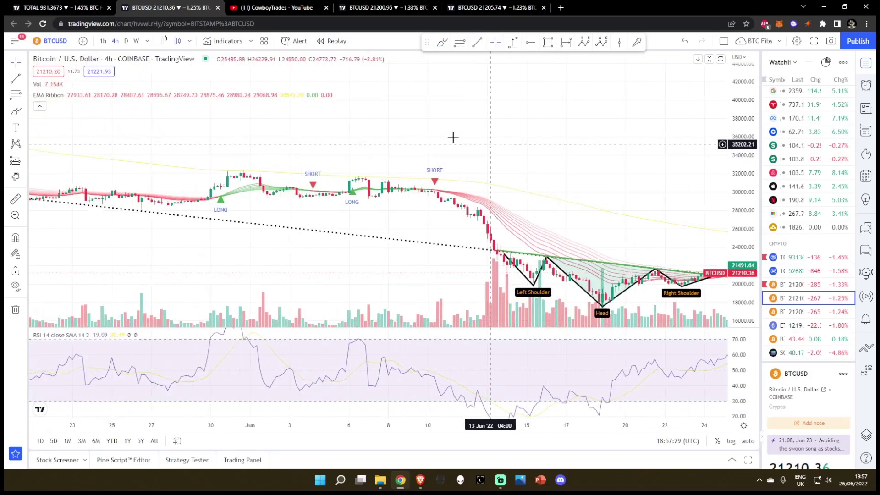
drag(736, 223, 736, 192)
click(442, 43)
- Sketch two rising projection strokes up the rally, then undo them
mouse_move(342, 228)
mouse_down()
mouse_move(363, 152)
mouse_move(382, 160)
mouse_move(400, 155)
mouse_move(408, 220)
mouse_up()
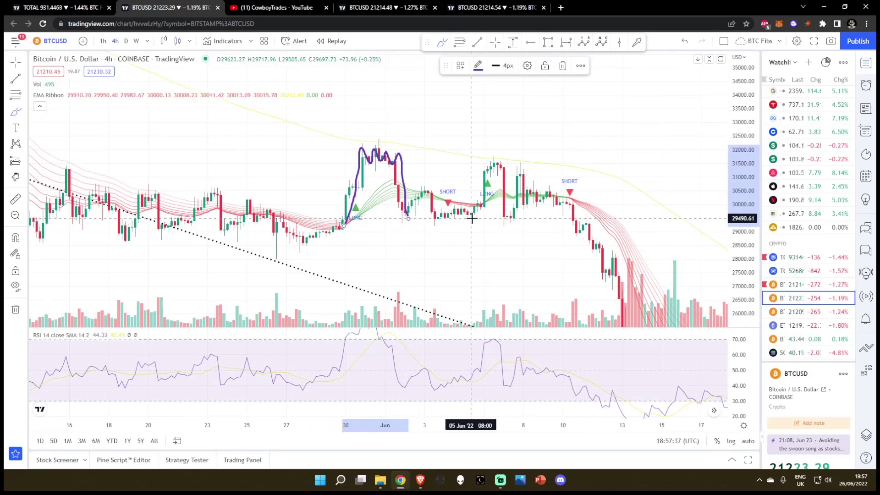
mouse_move(472, 216)
mouse_down()
mouse_move(485, 173)
mouse_move(512, 225)
mouse_move(525, 170)
mouse_move(531, 208)
mouse_up()
key(ctrl+z)
key(ctrl+z)
key(ctrl+z)
key(ctrl+z)
key(ctrl+z)
key(ctrl+z)
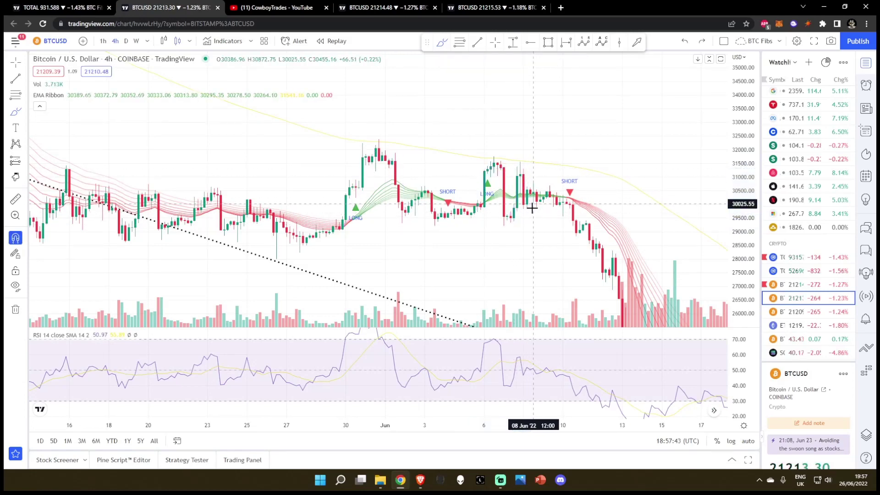
click(499, 48)
- Pan to the recent candles, enlarge them, and bring up the Favorites indicators list
drag(625, 158, 469, 88)
scroll(469, 89, down, 5)
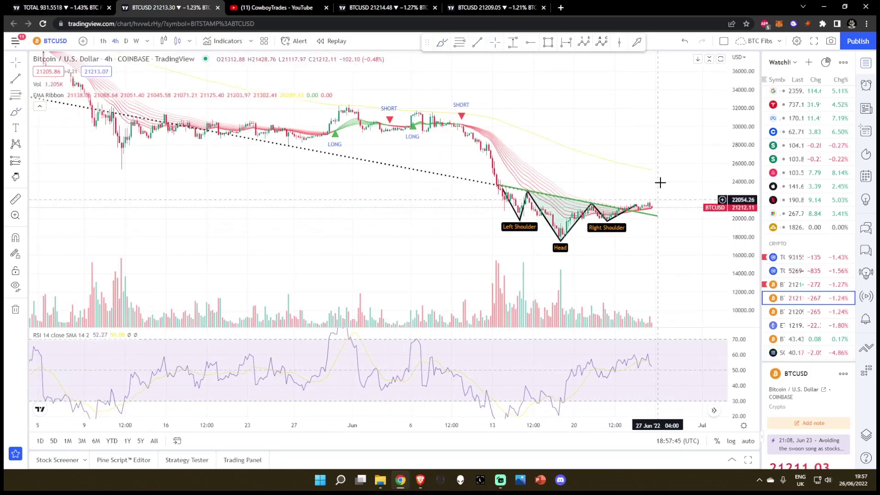
drag(660, 180, 561, 171)
drag(739, 256, 734, 87)
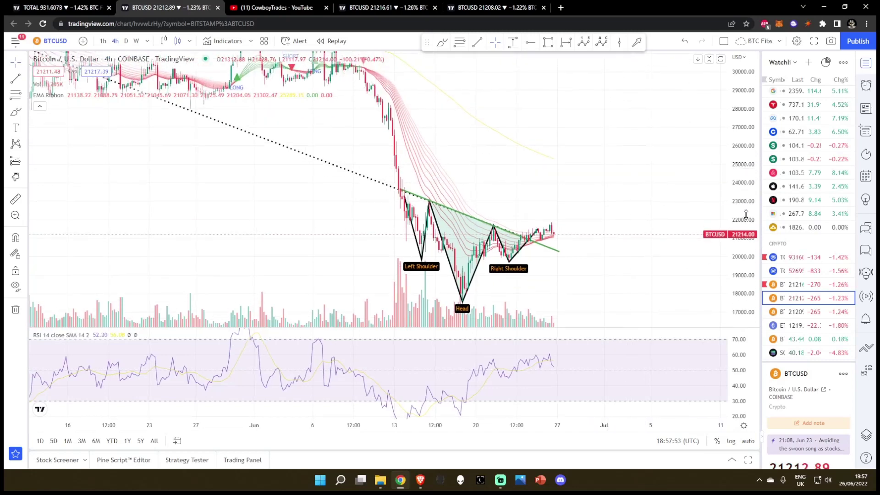
click(225, 41)
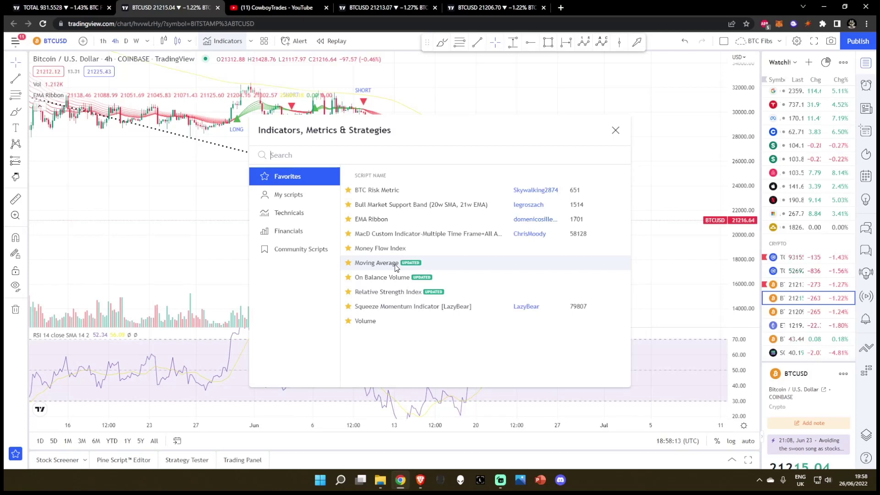
- Add the Squeeze Momentum Indicator [LazyBear] from Favorites and close the indicators dialog
click(394, 311)
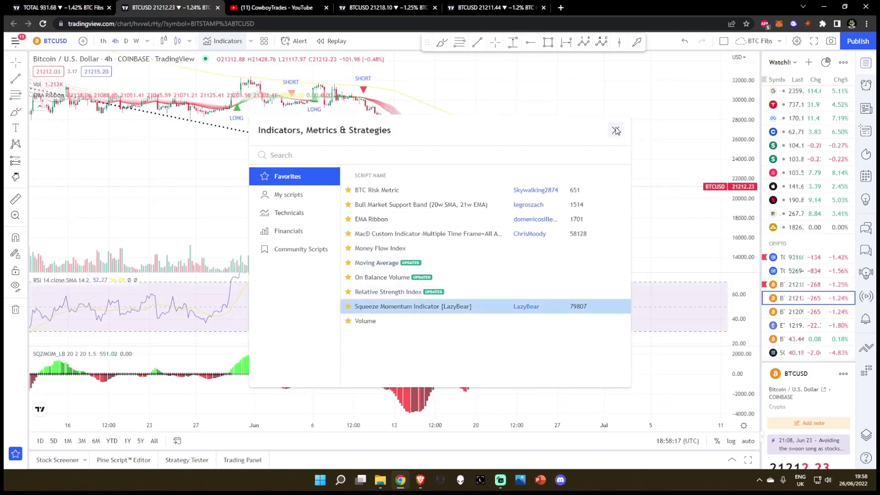
click(616, 131)
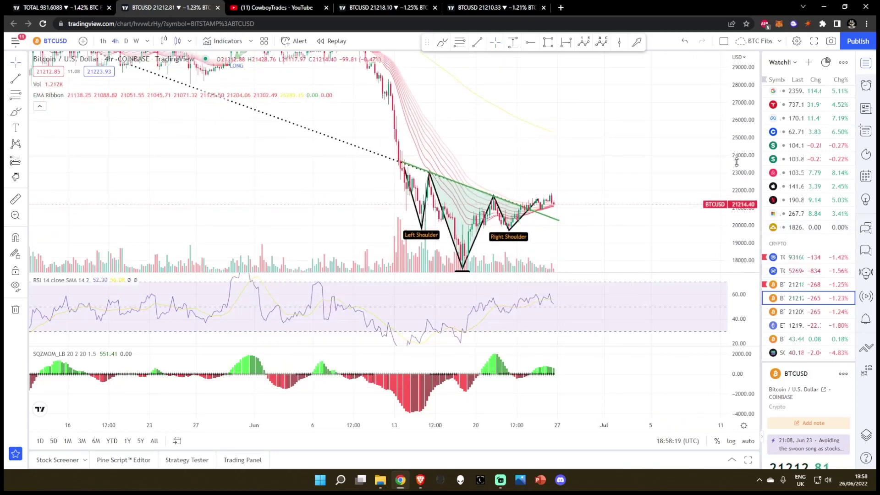
scroll(642, 188, up, 3)
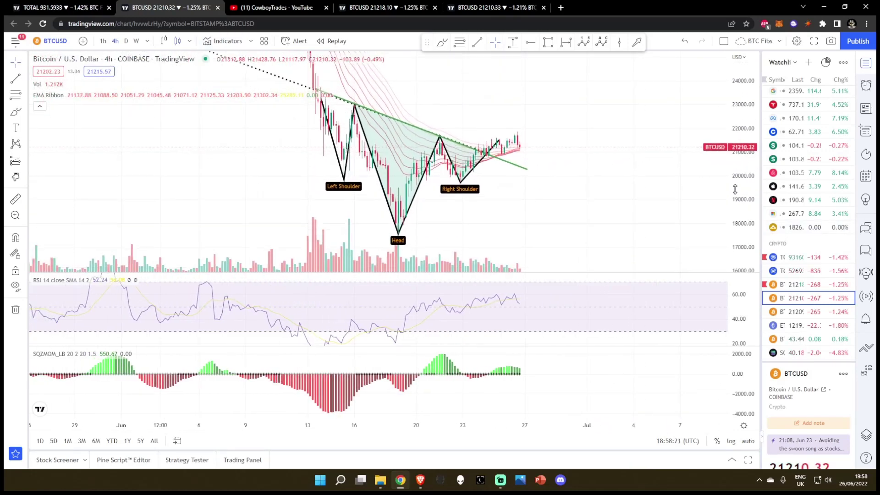
- Glance at the TOTAL market cap chart, then return to the BTCUSD head-and-shoulders chart
click(67, 9)
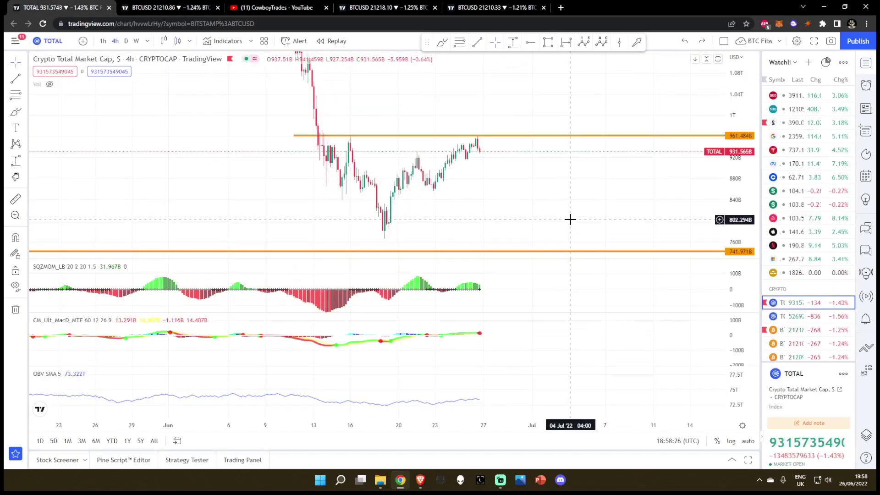
scroll(594, 294, down, 3)
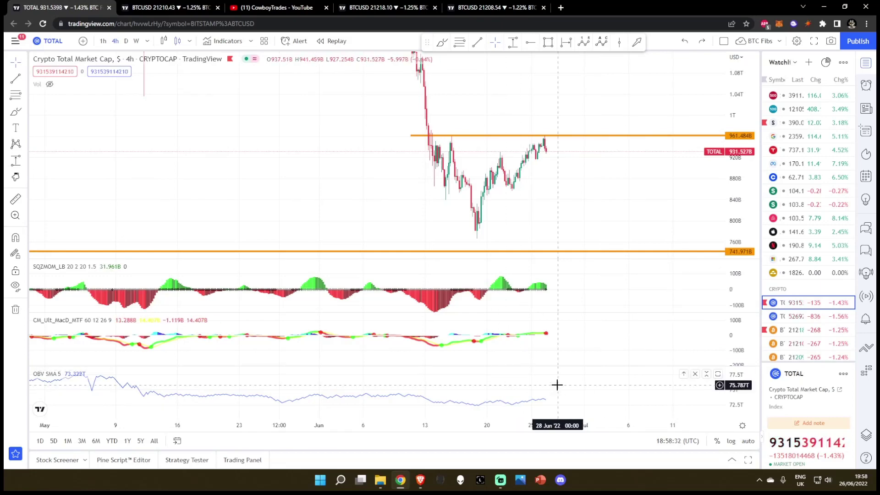
key(ctrl+Tab)
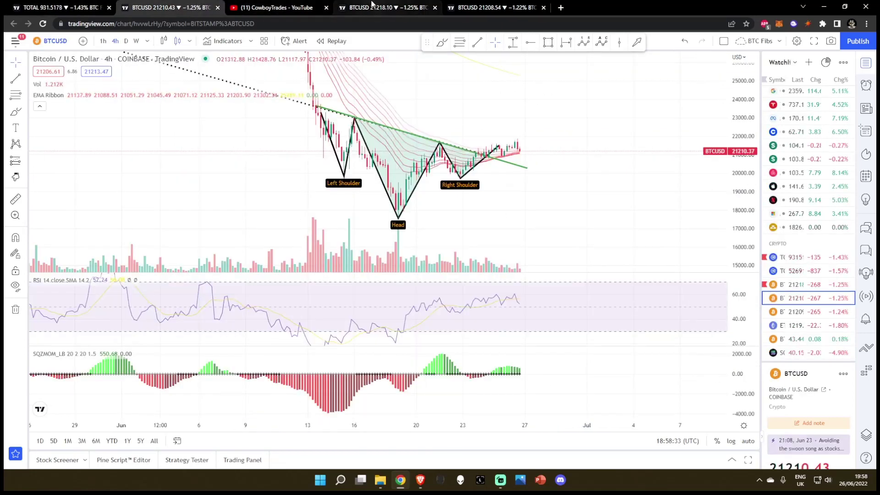
- Switch the BINANCEUS BTCUSD triangle chart to 1D daily candles
click(389, 7)
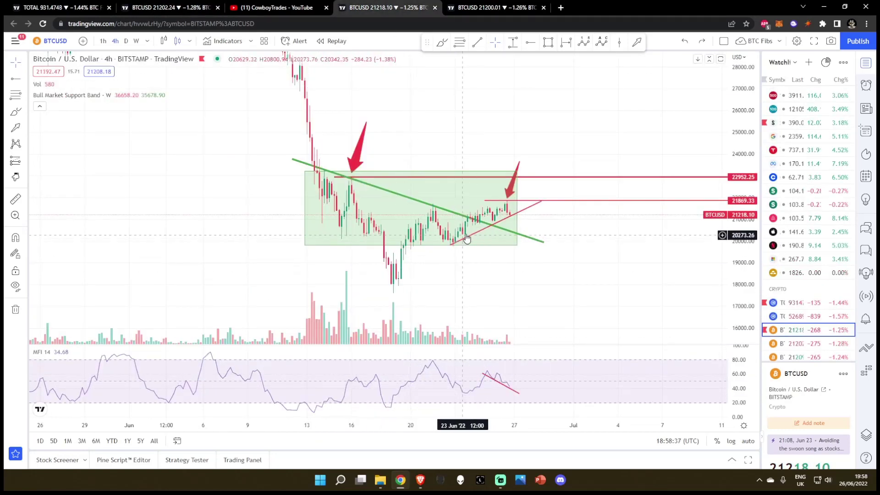
click(480, 6)
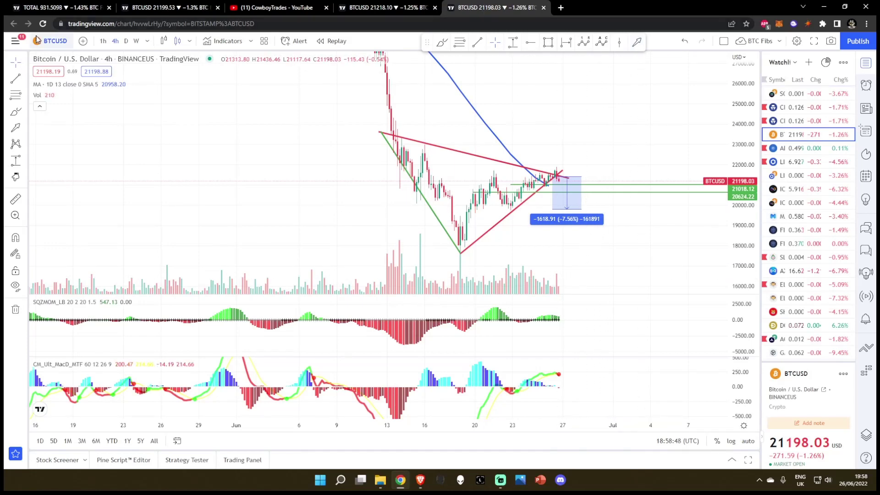
click(126, 41)
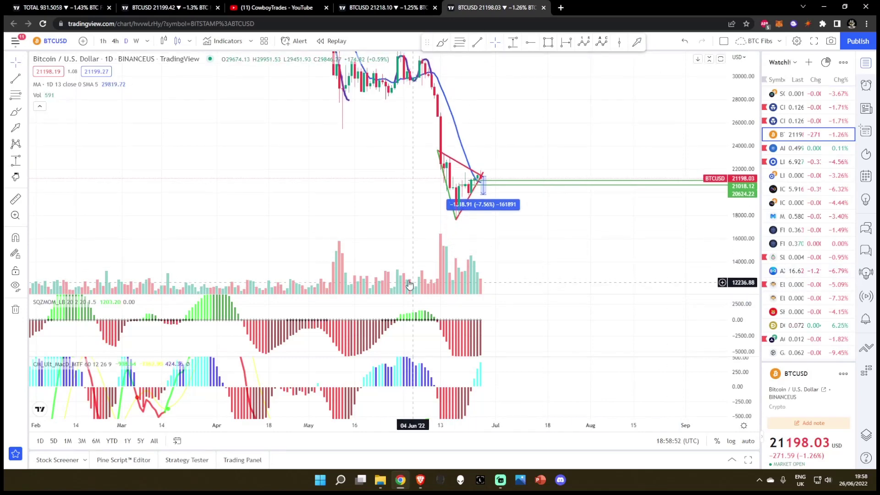
scroll(618, 296, down, 2)
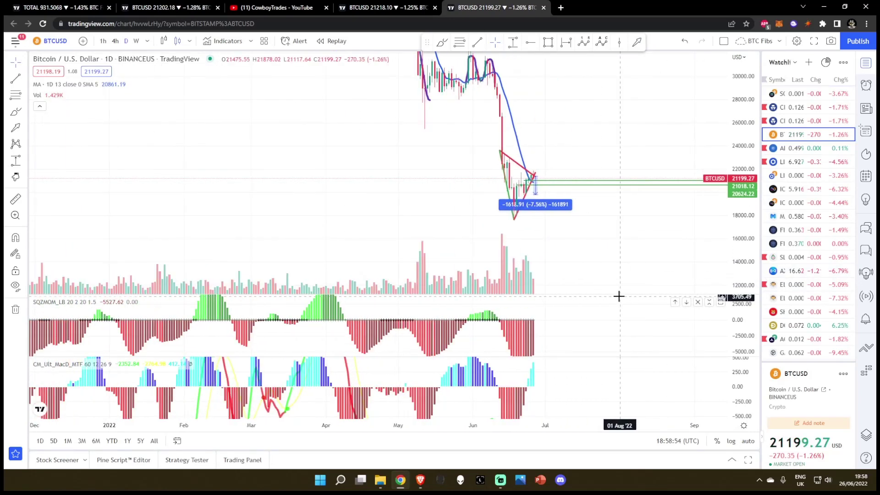
scroll(619, 296, up, 4)
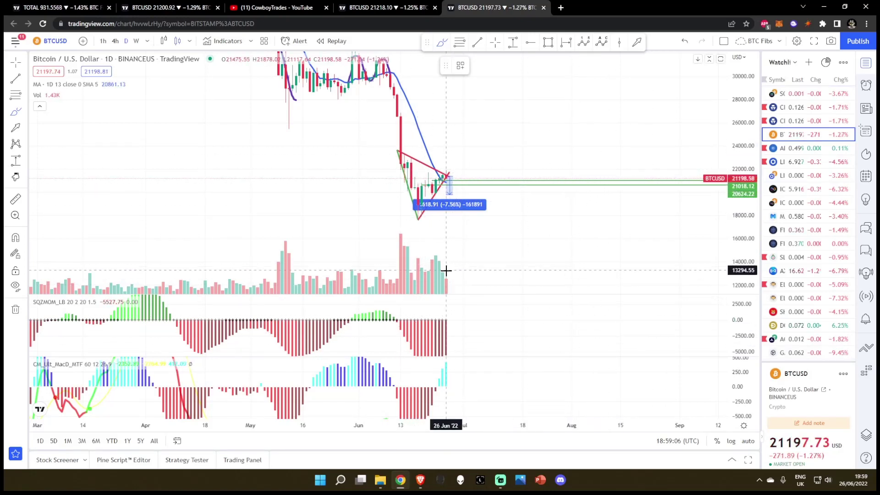
- Try several brush projection strokes on the volume pane, undo them, then return to the BITSTAMP green-box chart
drag(452, 275, 460, 294)
mouse_move(467, 260)
mouse_down()
mouse_move(471, 291)
mouse_move(476, 279)
mouse_move(485, 294)
mouse_move(450, 275)
mouse_move(478, 256)
mouse_move(521, 263)
mouse_move(537, 227)
mouse_move(560, 223)
mouse_move(568, 209)
mouse_up()
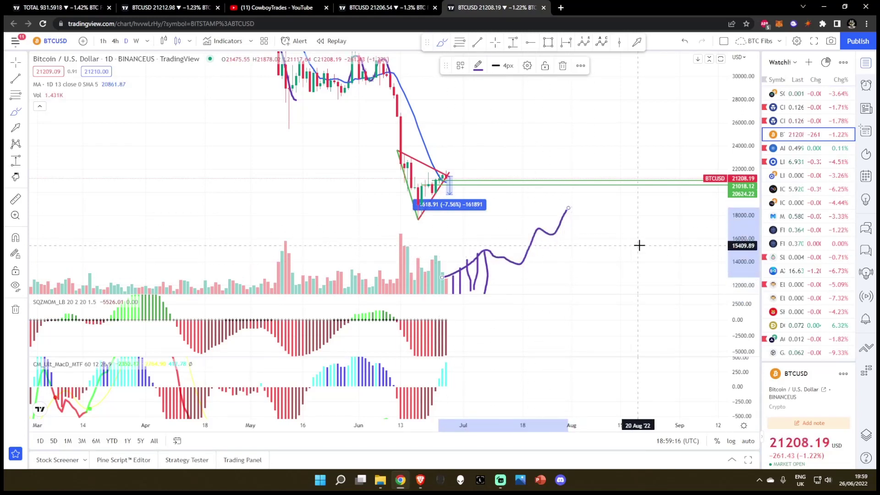
key(ctrl+z)
key(ctrl+z)
key(ctrl+z)
key(ctrl+z)
key(ctrl+z)
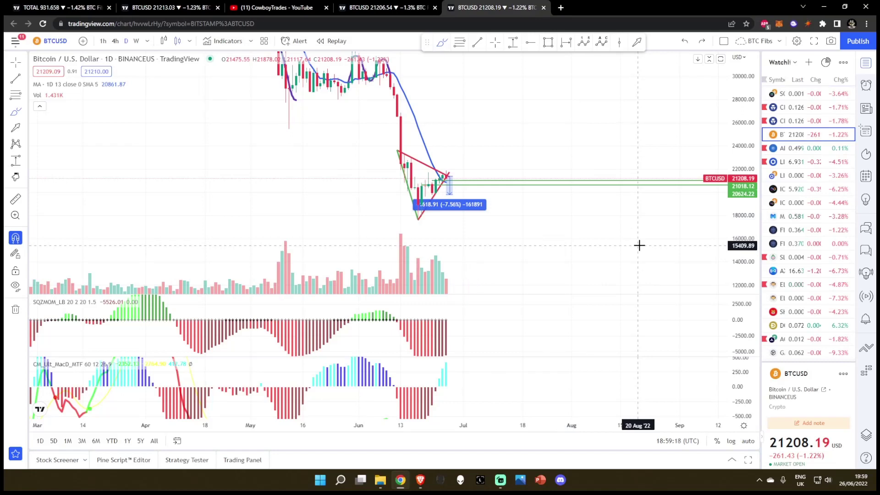
drag(408, 248, 406, 297)
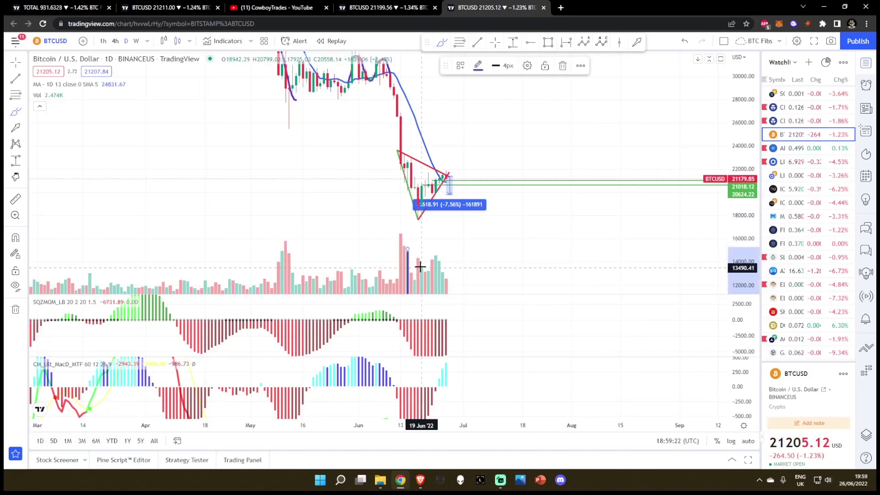
mouse_move(435, 257)
mouse_down()
mouse_move(433, 287)
mouse_move(442, 296)
mouse_up()
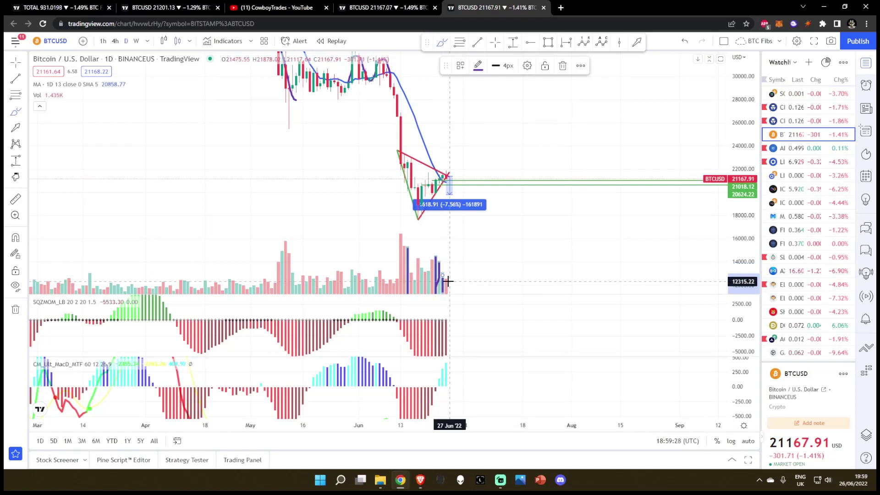
mouse_move(403, 239)
mouse_down()
mouse_move(447, 270)
mouse_move(521, 294)
mouse_up()
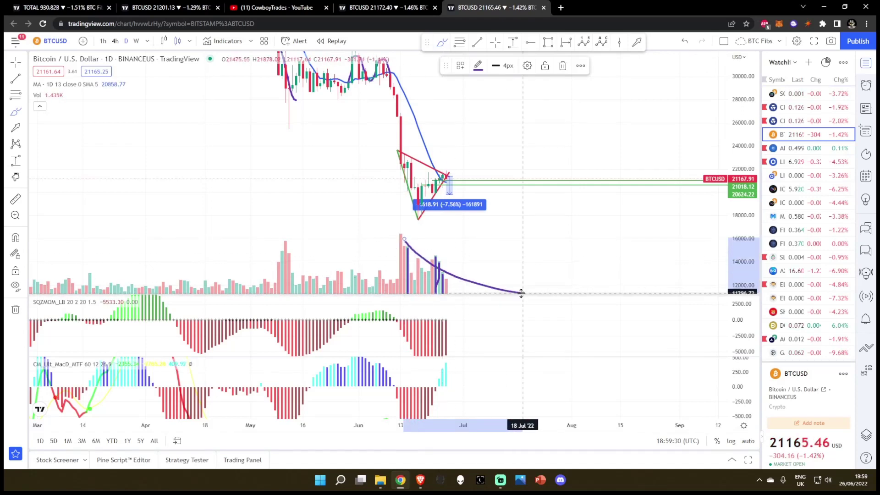
key(ctrl+z)
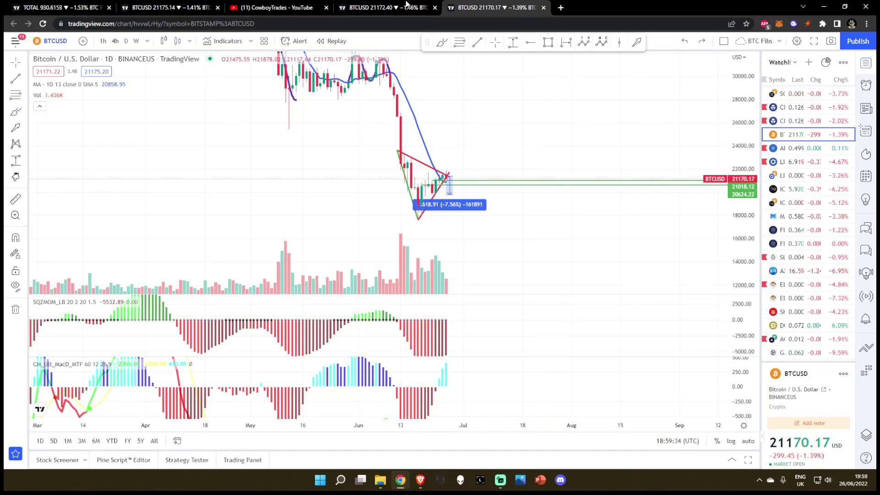
click(406, 6)
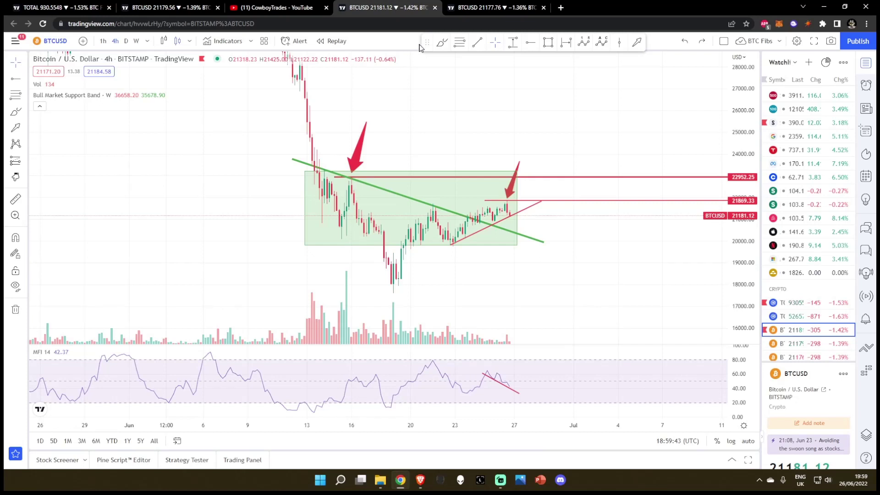
click(442, 42)
mouse_move(317, 176)
mouse_down()
mouse_move(337, 224)
mouse_move(393, 195)
mouse_move(465, 224)
mouse_move(508, 214)
mouse_move(530, 241)
mouse_move(549, 294)
mouse_up()
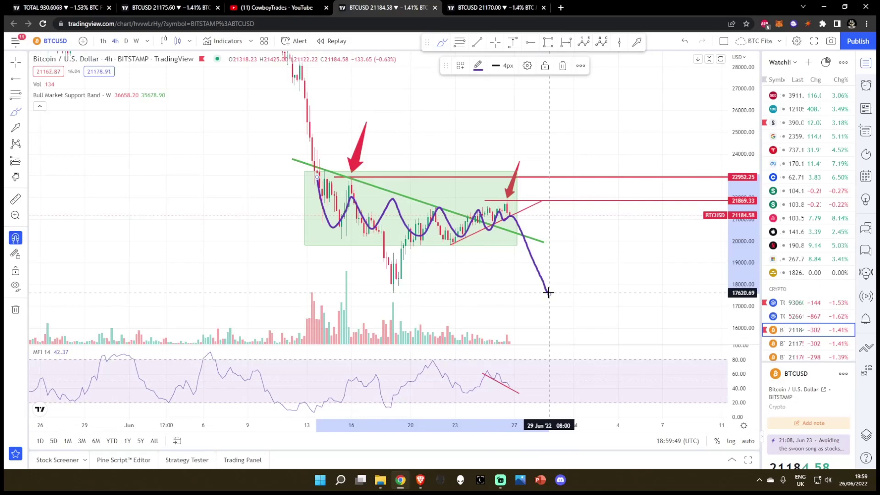
key(ctrl+z)
scroll(739, 206, down, 2)
drag(740, 206, 754, 231)
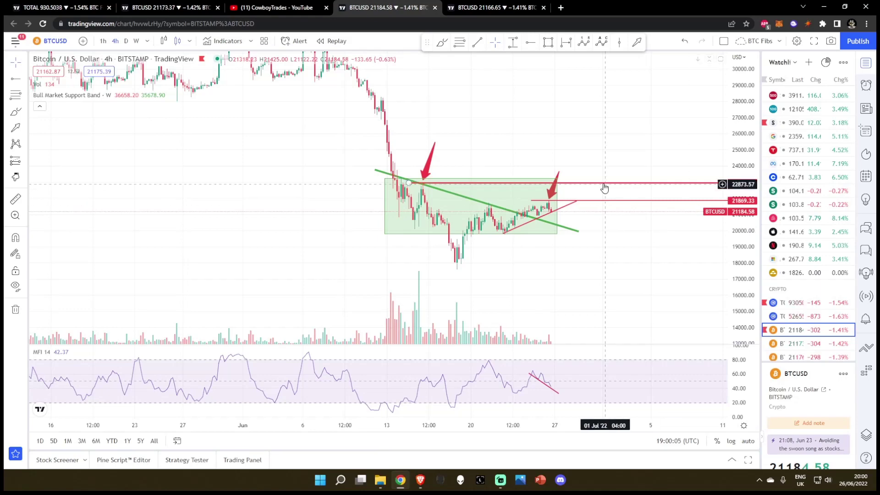
scroll(568, 294, up, 5)
drag(495, 387, 520, 390)
drag(738, 400, 738, 389)
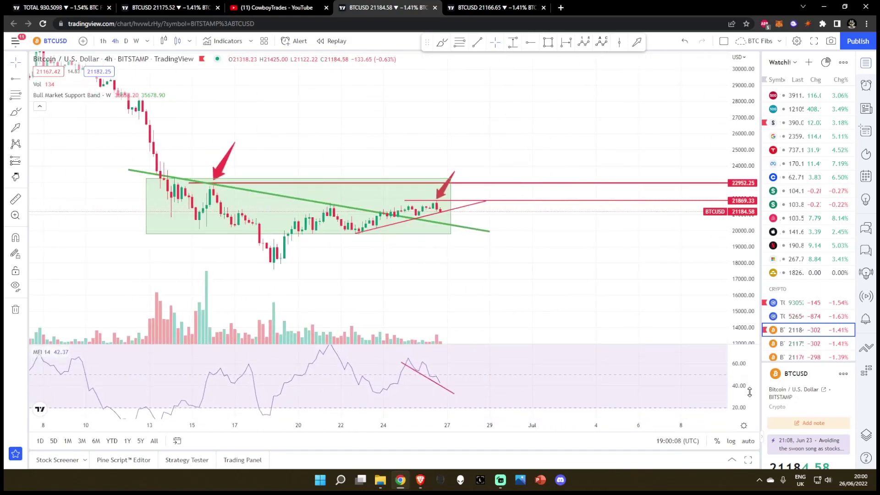
click(444, 44)
mouse_move(402, 368)
mouse_down()
mouse_move(413, 360)
mouse_move(416, 372)
mouse_move(422, 363)
mouse_move(430, 369)
mouse_move(443, 399)
mouse_up()
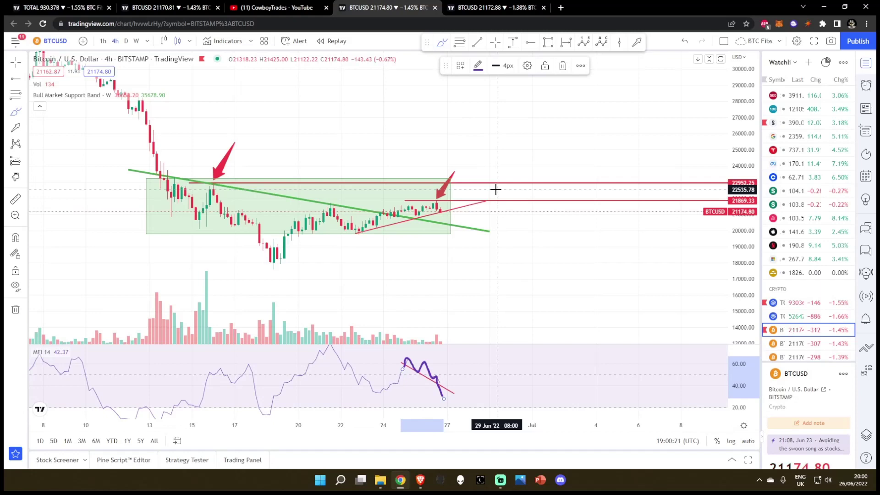
key(ctrl+z)
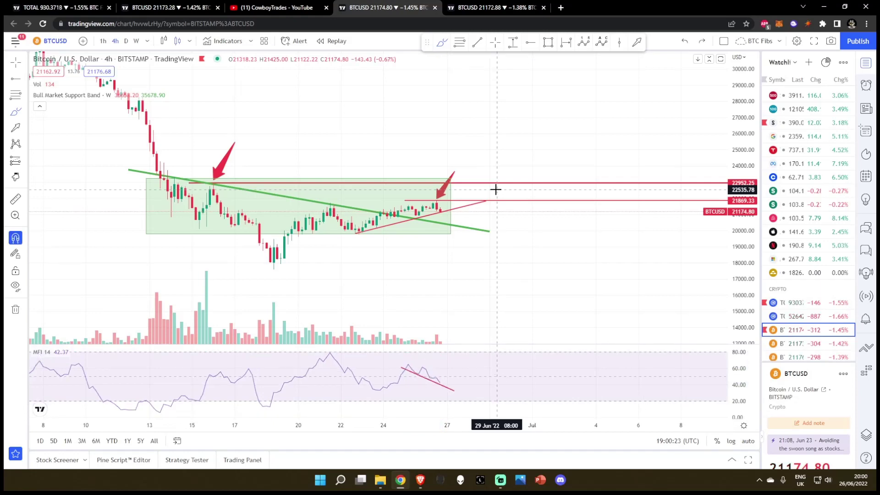